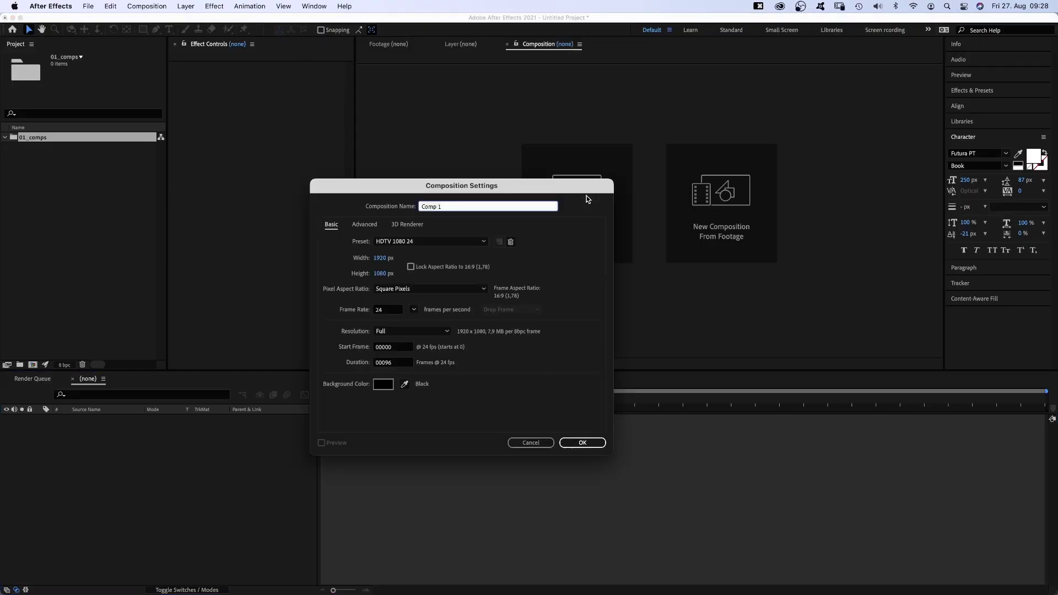
pyautogui.write('title')
# Step: Create the 'title' composition and type HORROR STORY as a text layer
pyautogui.press('Return')
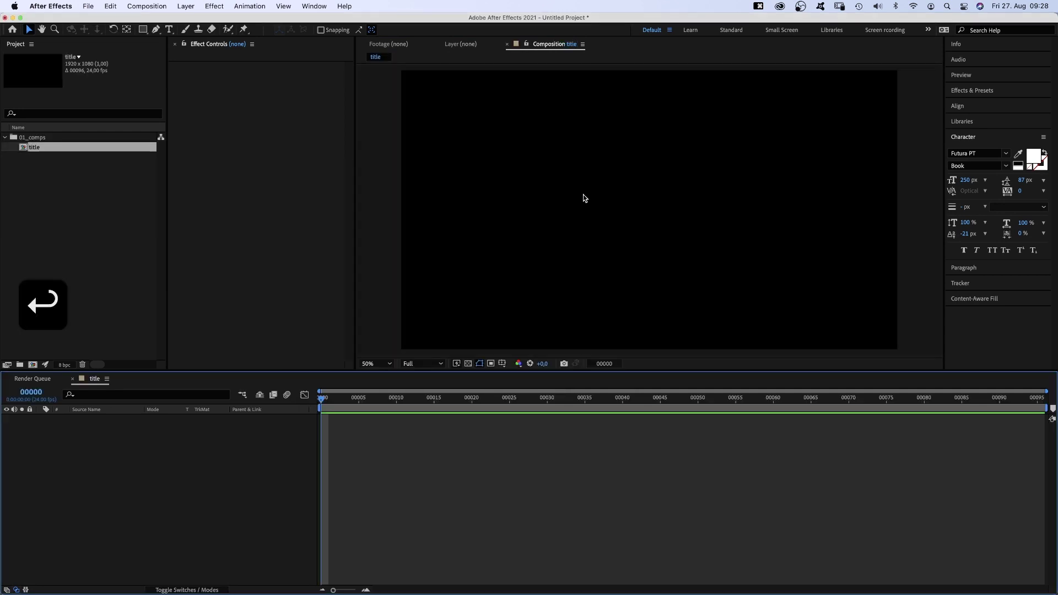
pyautogui.click(170, 31)
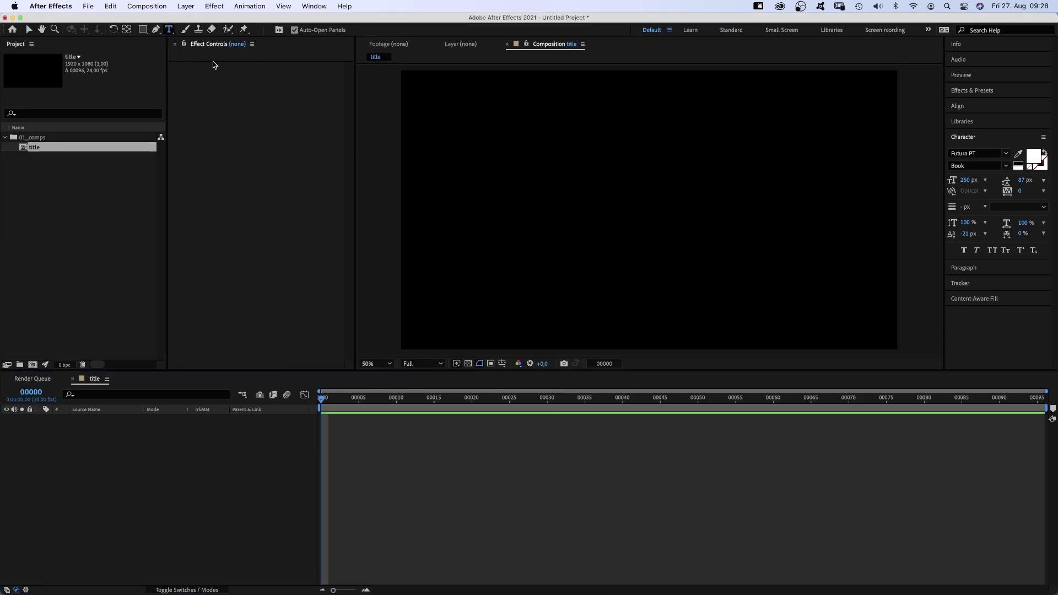
pyautogui.click(493, 224)
pyautogui.write('HOR')
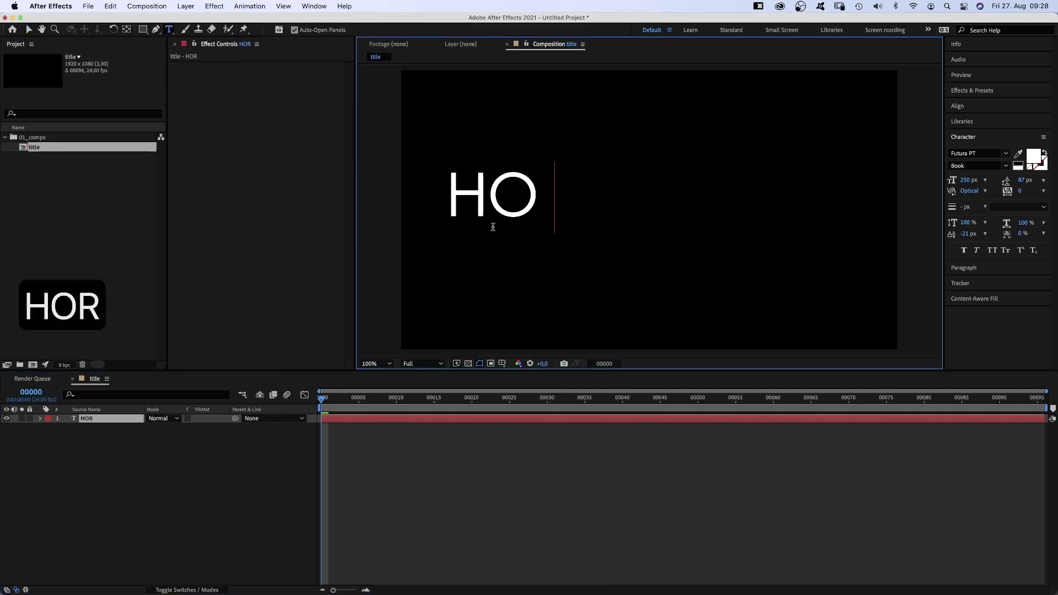
pyautogui.write('ROR STORY')
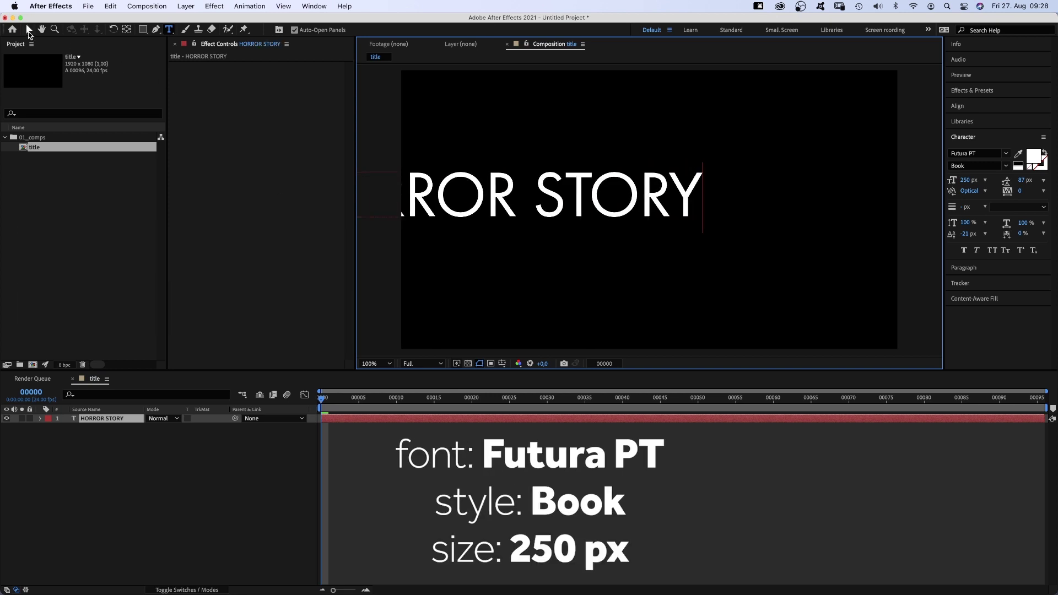
pyautogui.click(29, 29)
# Step: Centre the HORROR STORY text horizontally and vertically in the composition
pyautogui.click(964, 269)
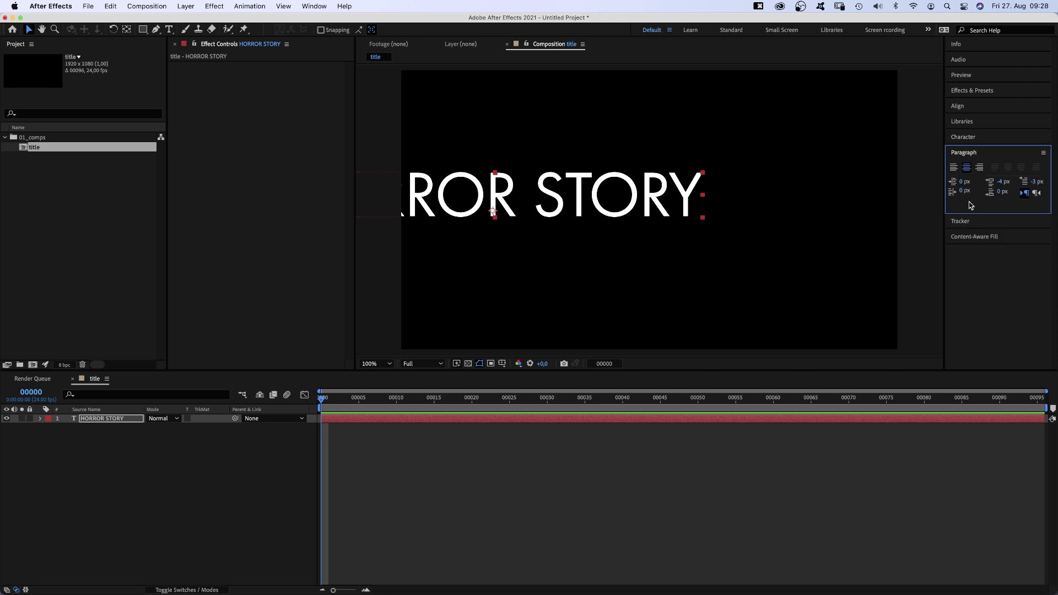
pyautogui.click(978, 109)
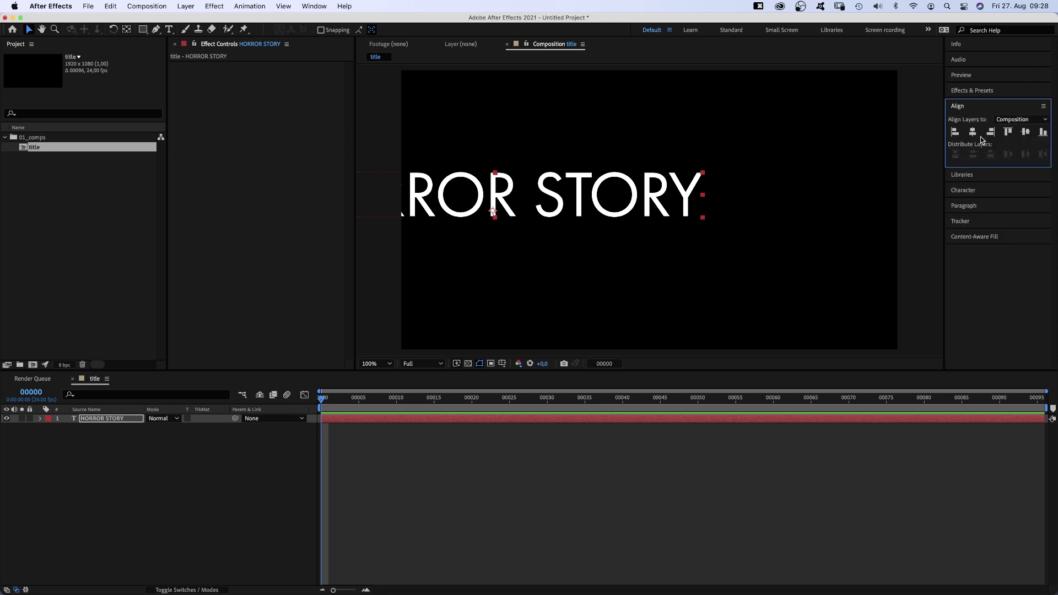
pyautogui.click(972, 132)
pyautogui.click(1026, 133)
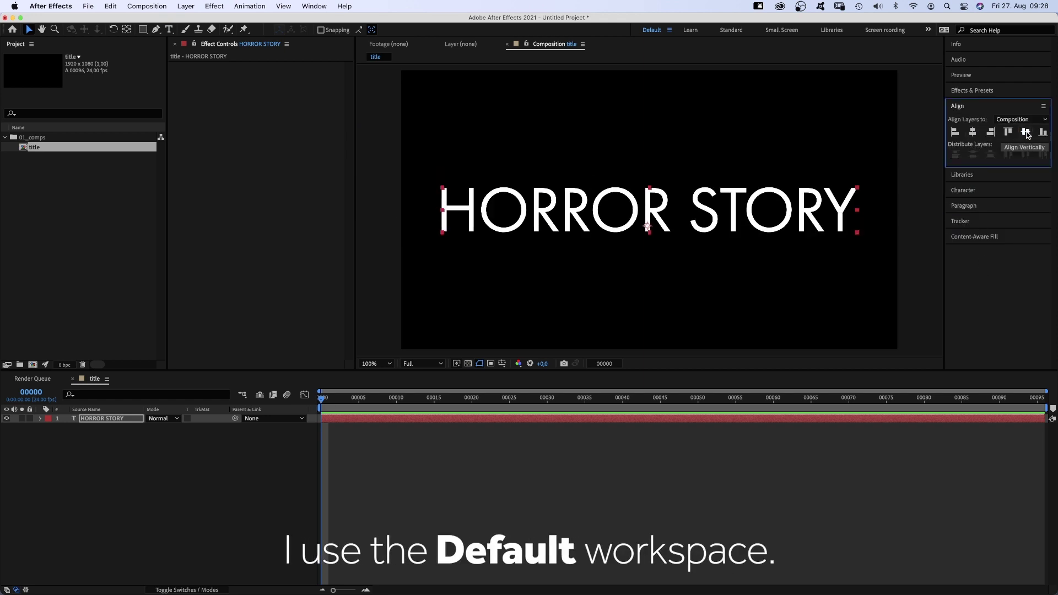
pyautogui.click(983, 192)
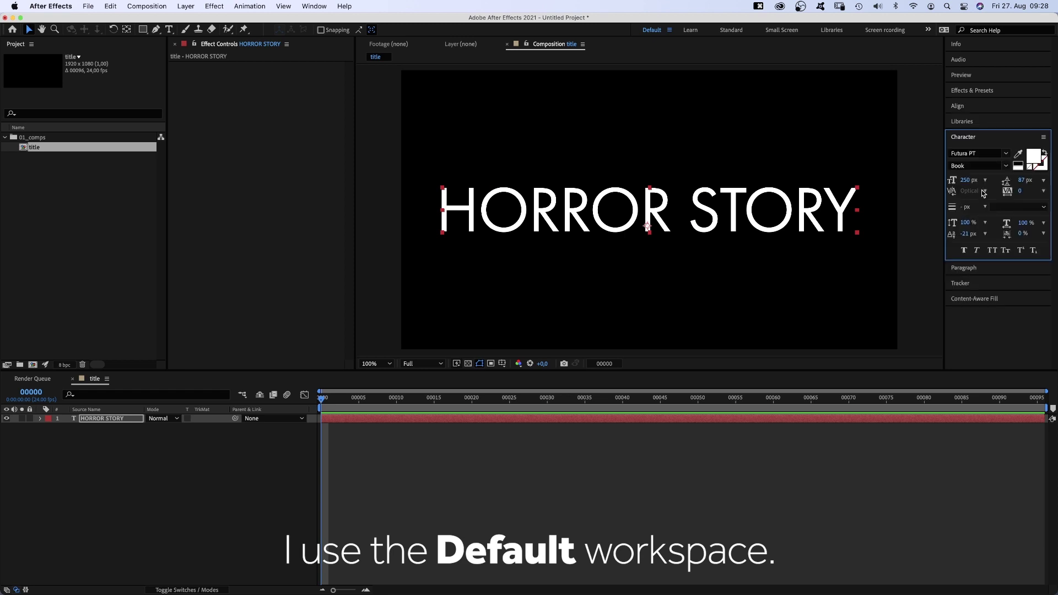
# Step: Nest the title comp in a new composition renamed title_animation
pyautogui.moveTo(58, 152); pyautogui.dragTo(36, 368)
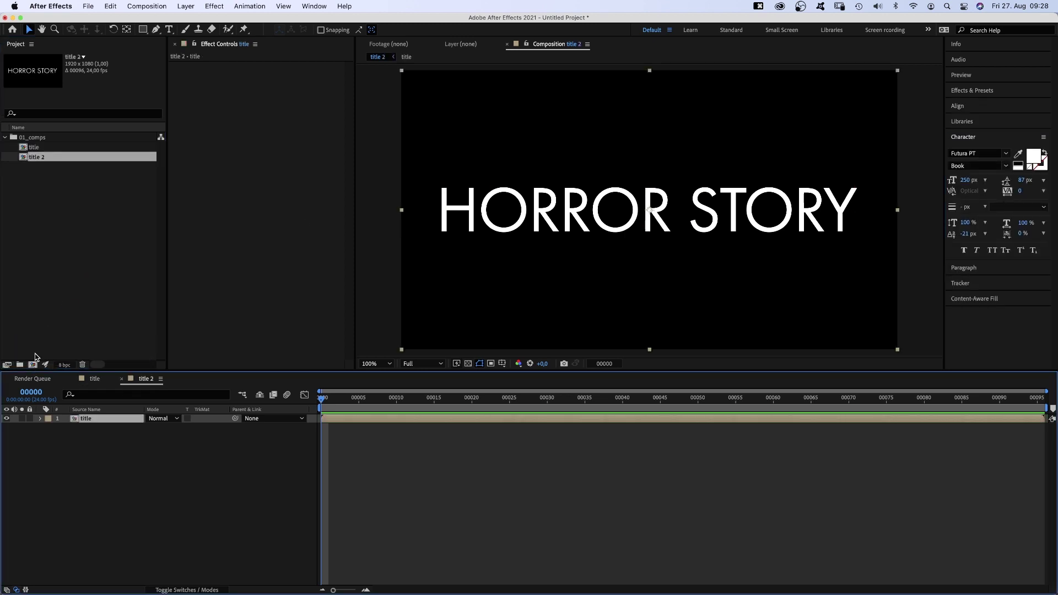
pyautogui.click(52, 156)
pyautogui.press('Return')
pyautogui.write('title_animation')
pyautogui.press('Return')
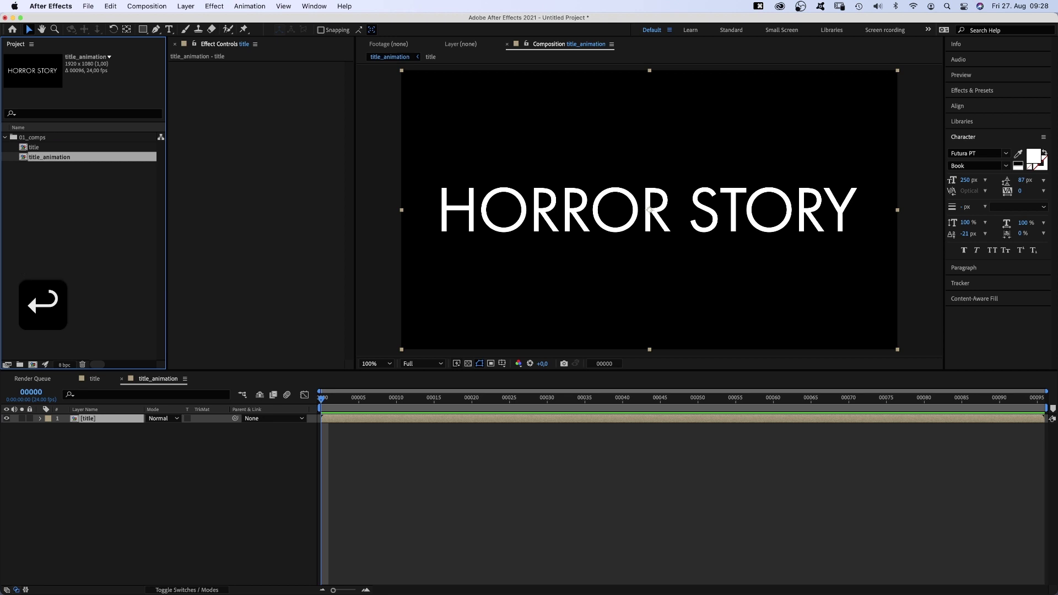
# Step: Add a 'background' solid and move it beneath the title layer
pyautogui.click(192, 521)
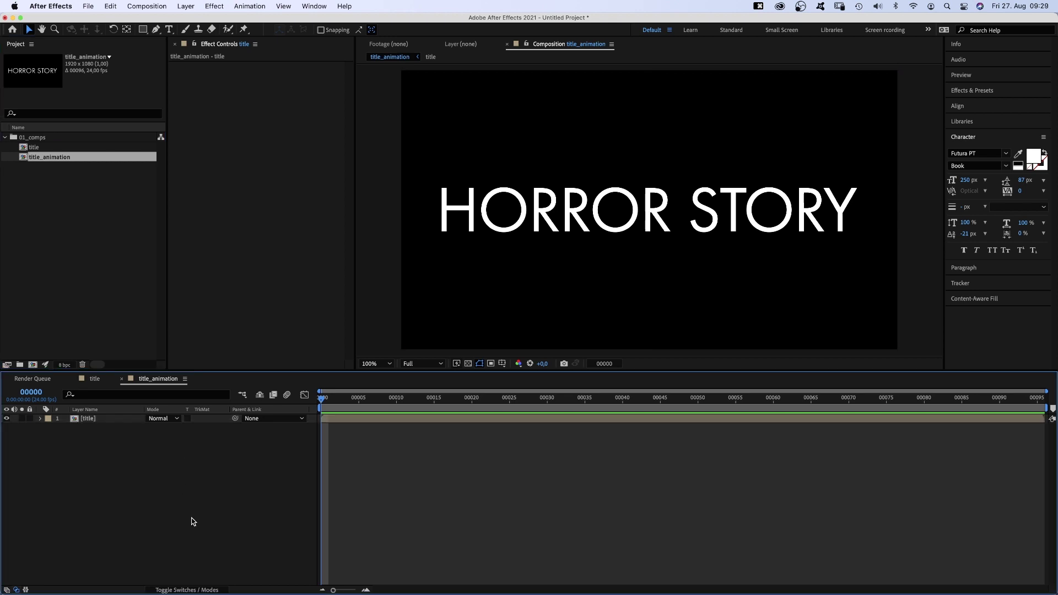
pyautogui.press('super+y')
pyautogui.write('ba')
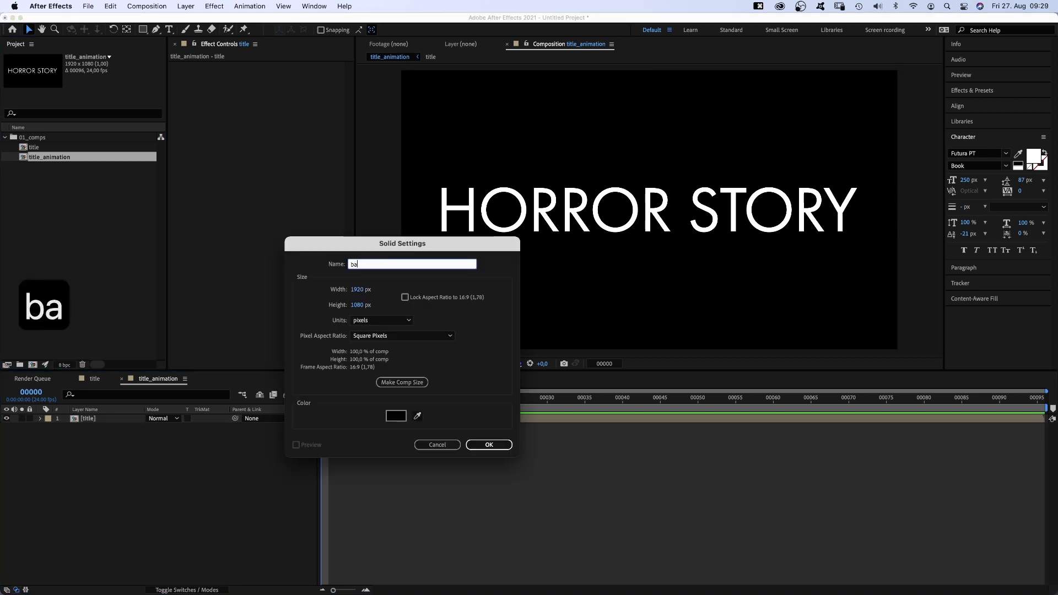
pyautogui.write('ckground')
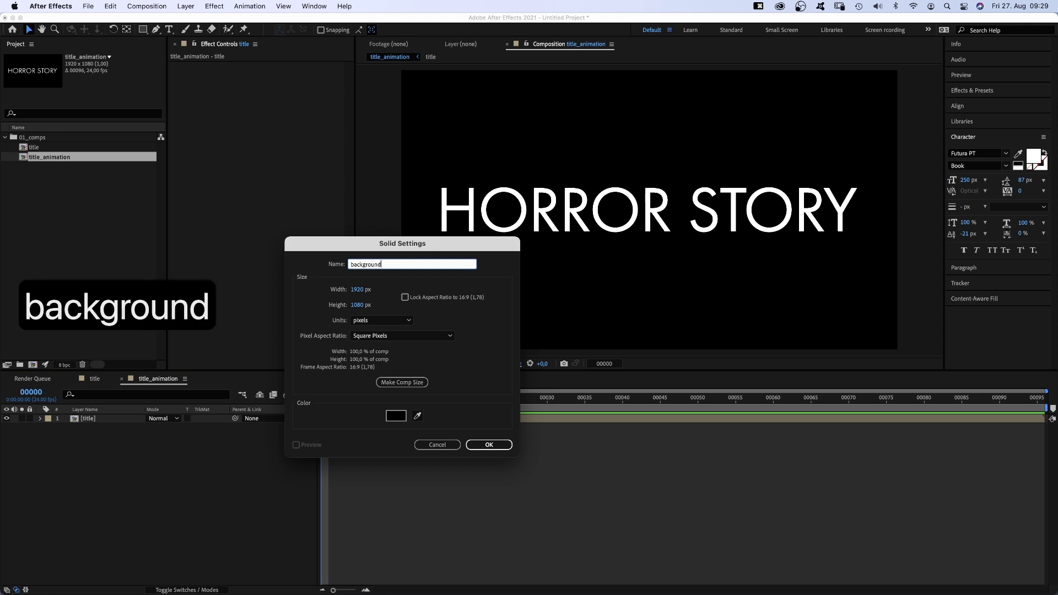
pyautogui.press('Return')
pyautogui.moveTo(113, 419); pyautogui.dragTo(108, 440)
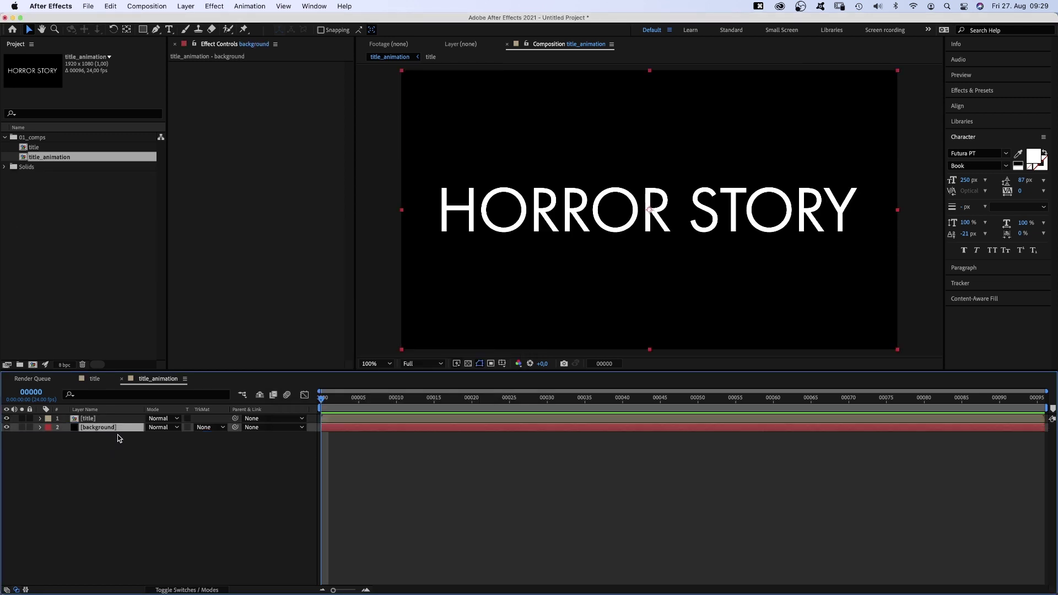
# Step: Apply Fill to the background and set its colour to pinkish-red FF3051
pyautogui.click(971, 94)
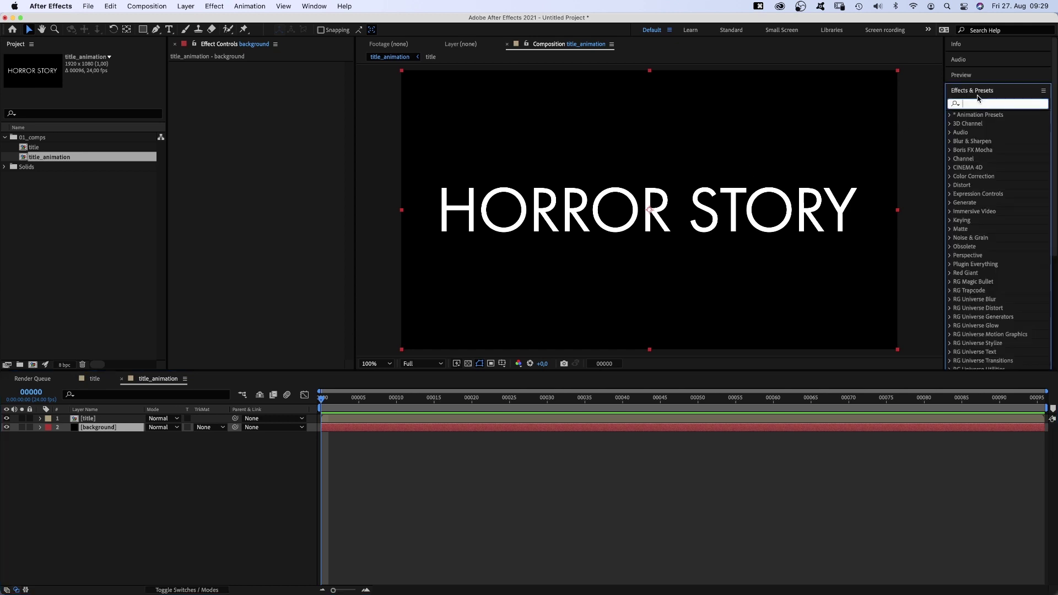
pyautogui.write('fill')
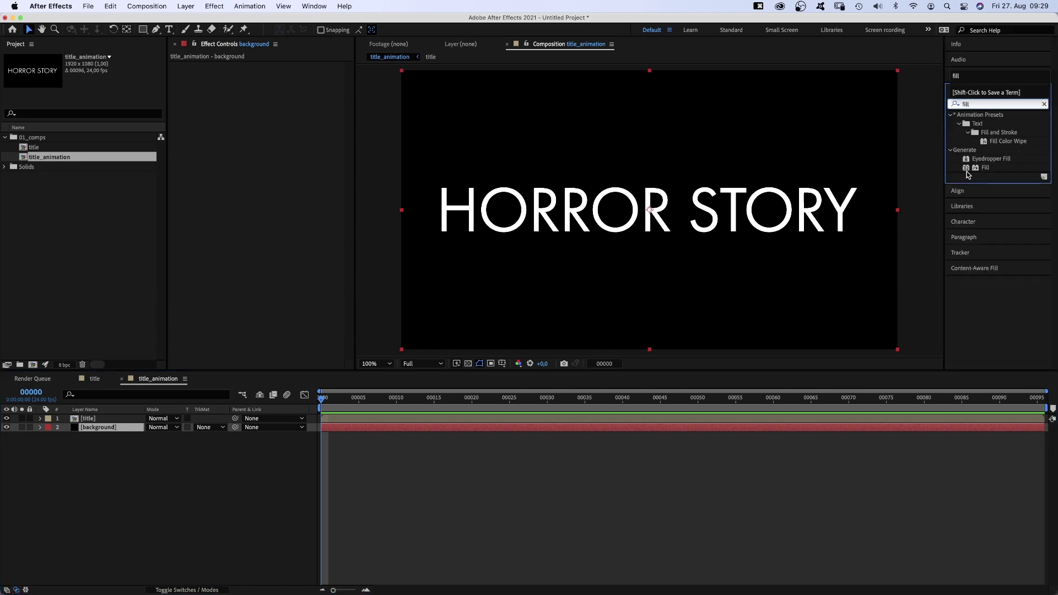
pyautogui.moveTo(984, 167); pyautogui.dragTo(222, 108)
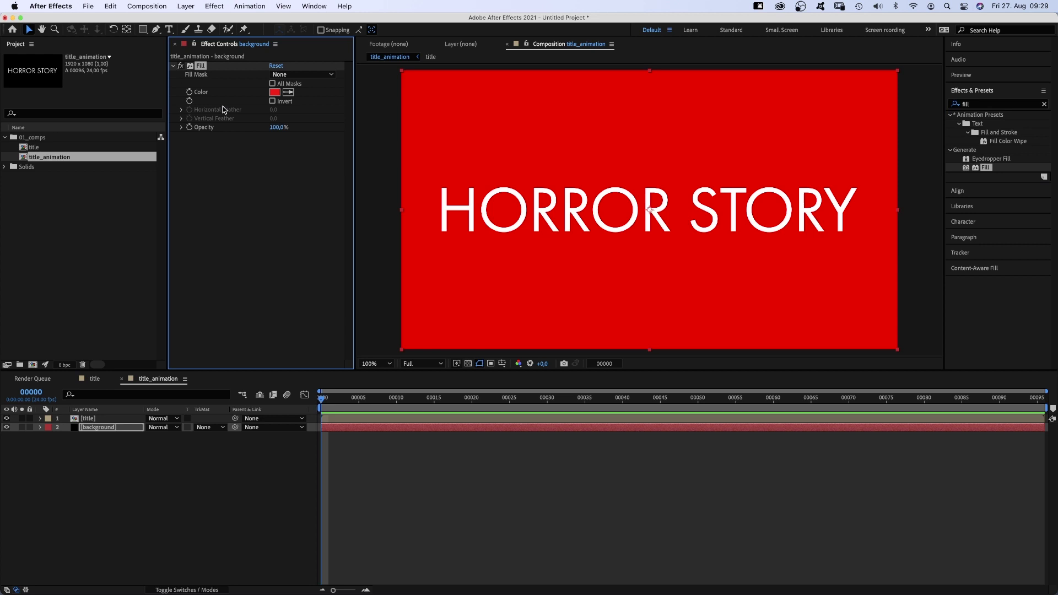
pyautogui.click(276, 94)
pyautogui.moveTo(216, 343)
pyautogui.mouseDown()
pyautogui.moveTo(224, 324)
pyautogui.moveTo(226, 335)
pyautogui.moveTo(240, 325)
pyautogui.mouseUp()
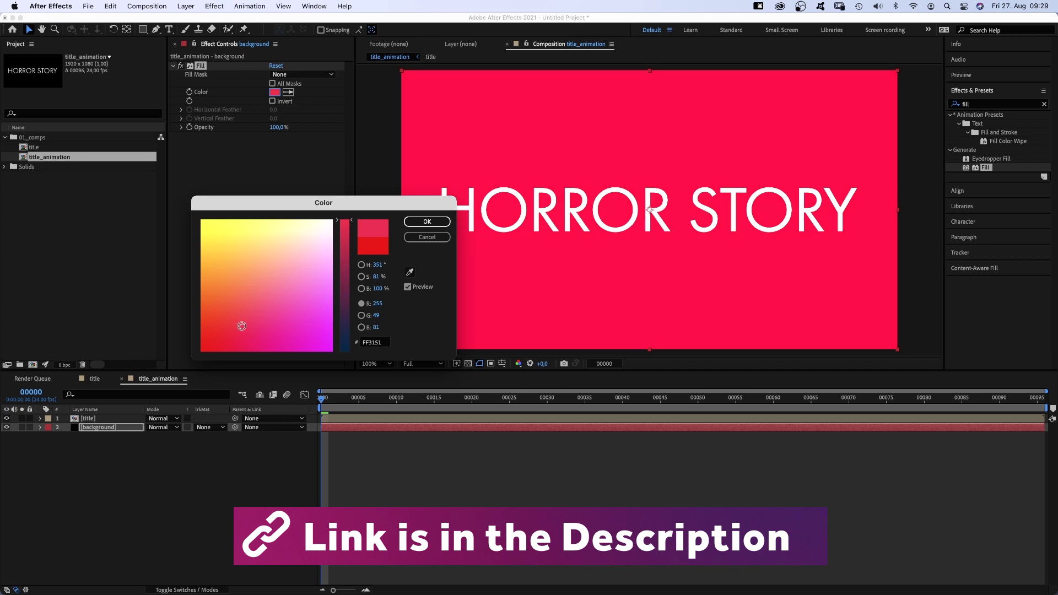
pyautogui.click(413, 222)
pyautogui.press('super+y')
pyautogui.write('turbulent noise background')
# Step: Create the turbulent noise background solid and set its blend mode to Overlay
pyautogui.press('Return')
pyautogui.click(163, 427)
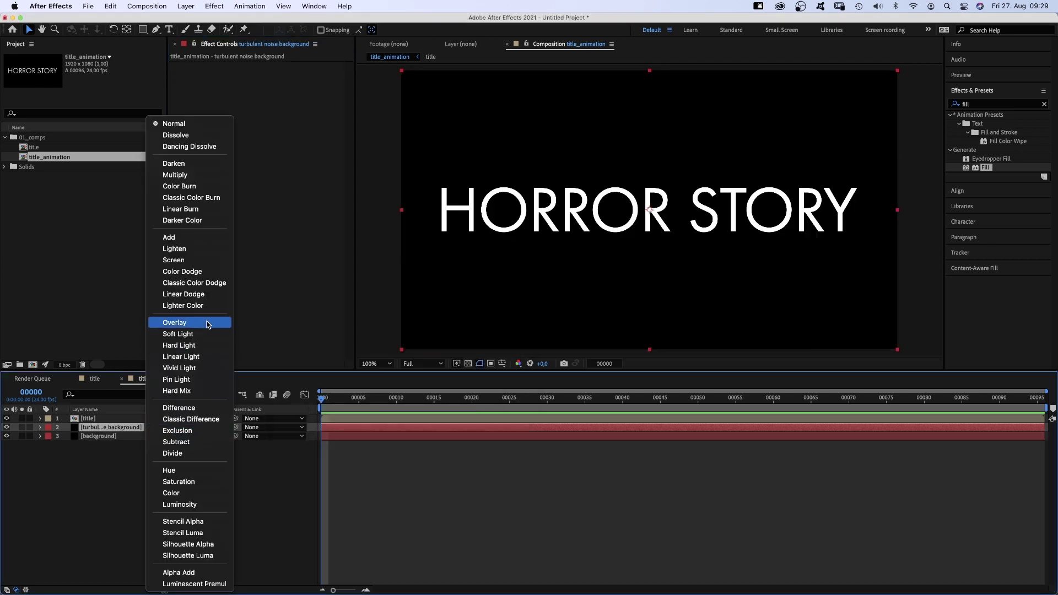
pyautogui.click(177, 323)
pyautogui.click(187, 588)
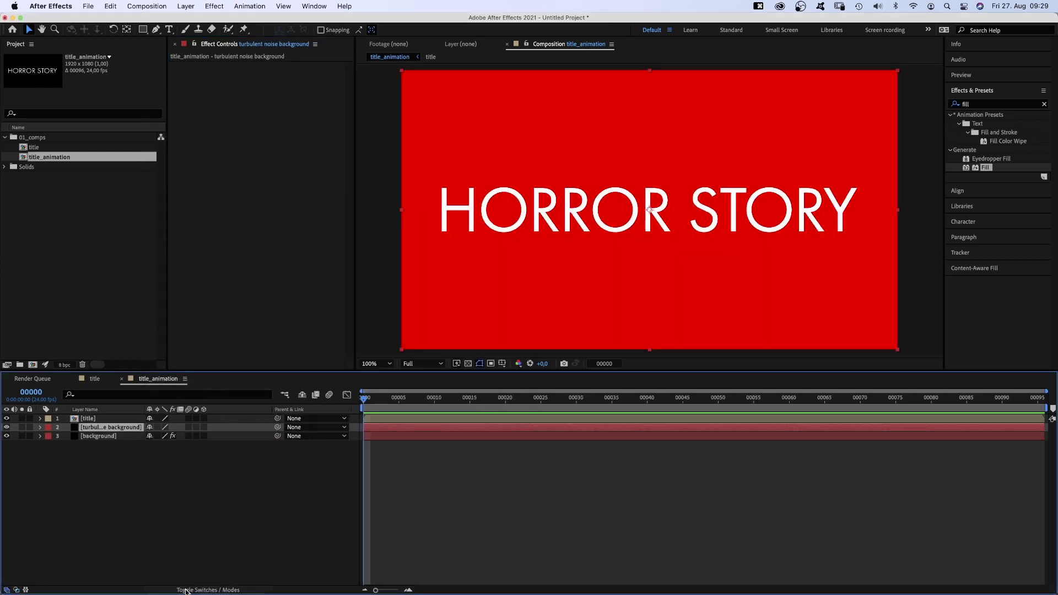
pyautogui.click(184, 588)
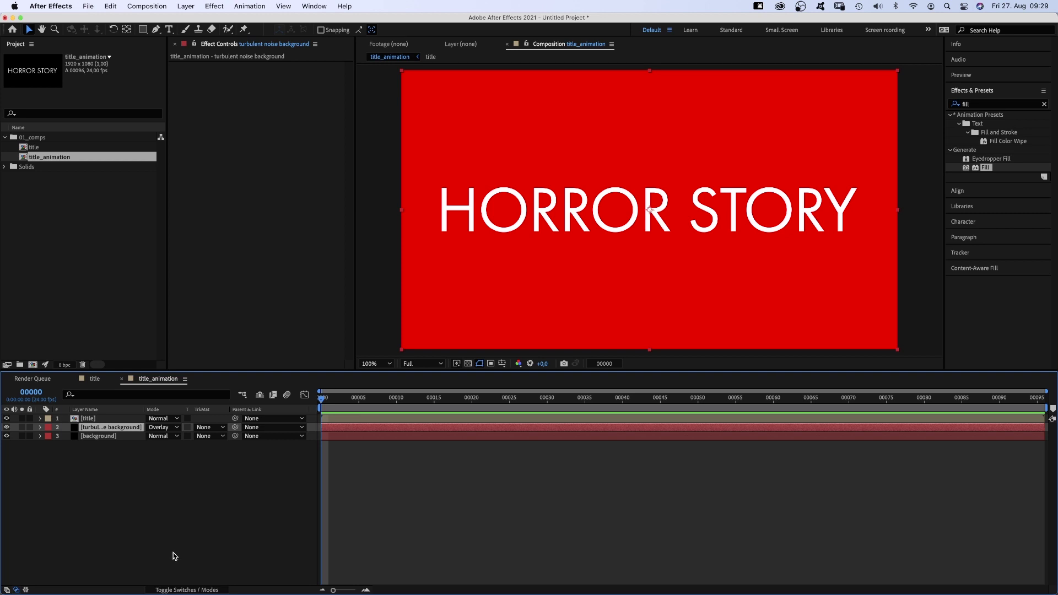
# Step: Apply Turbulent Noise to the solid with Brightness 30 and Scale 5000
pyautogui.click(969, 104)
pyautogui.write('tu')
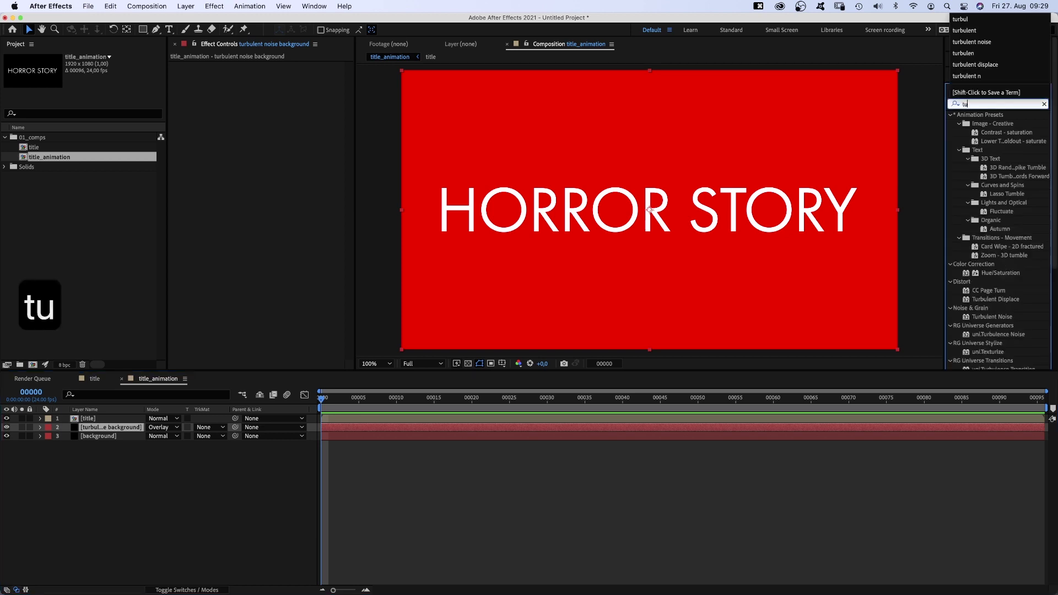
pyautogui.write('rbulent')
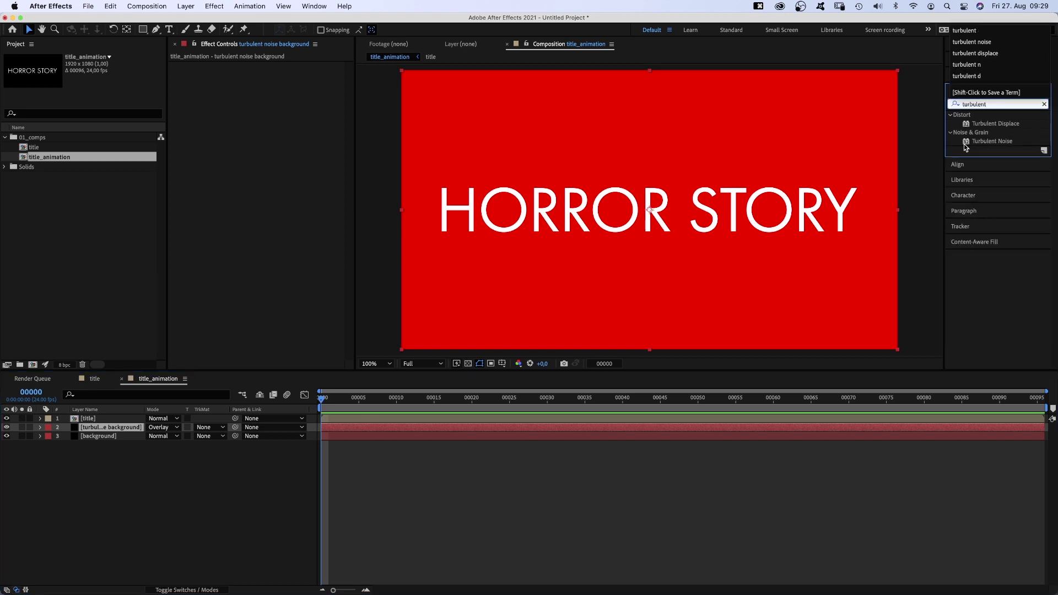
pyautogui.moveTo(991, 140); pyautogui.dragTo(605, 179)
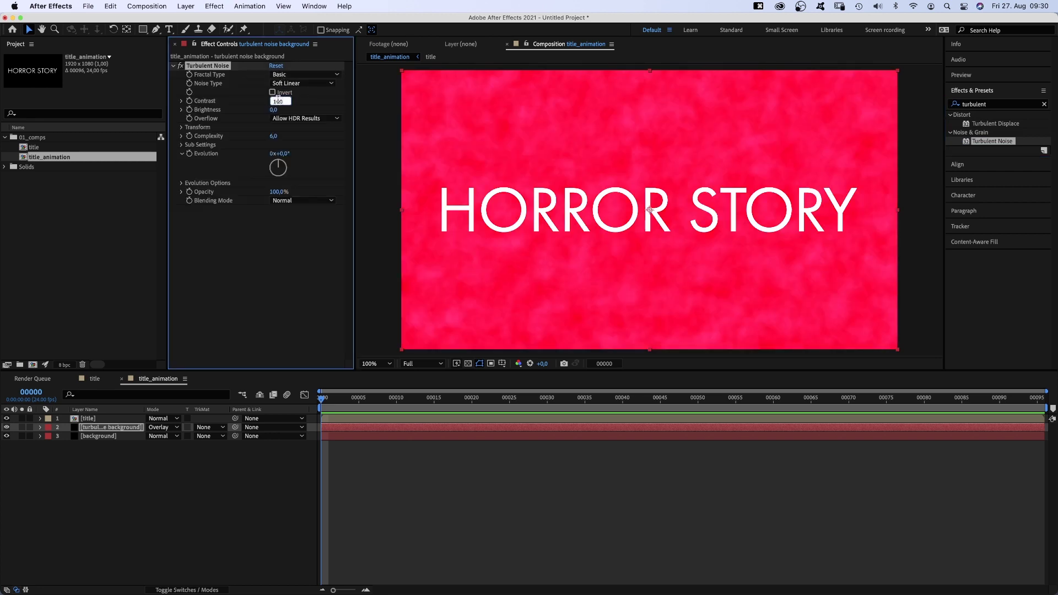
pyautogui.write('80')
pyautogui.click(271, 108)
pyautogui.write('30')
pyautogui.press('Return')
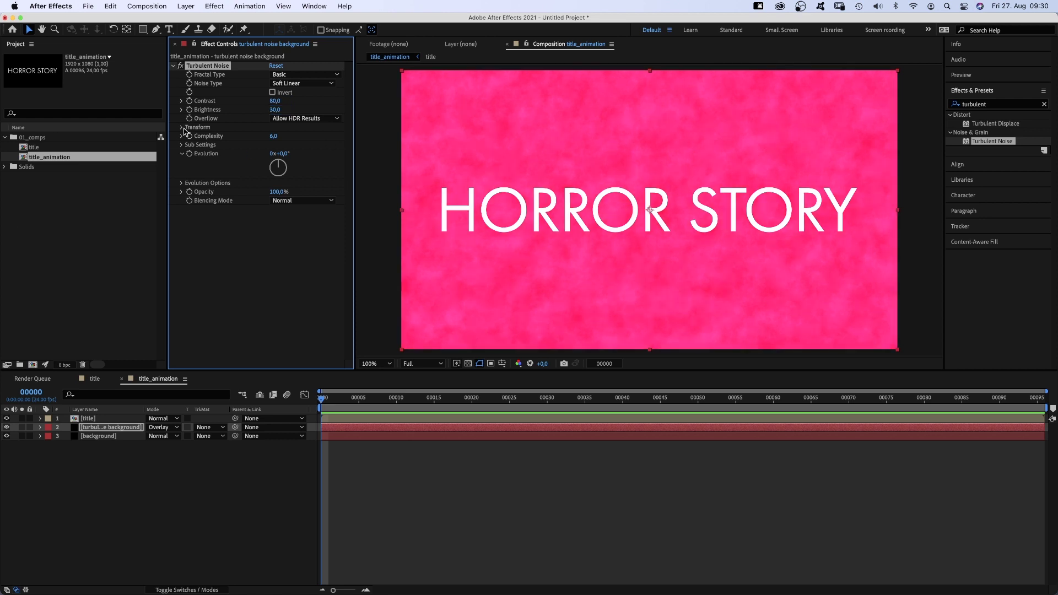
pyautogui.click(182, 128)
pyautogui.write('5000')
pyautogui.press('Return')
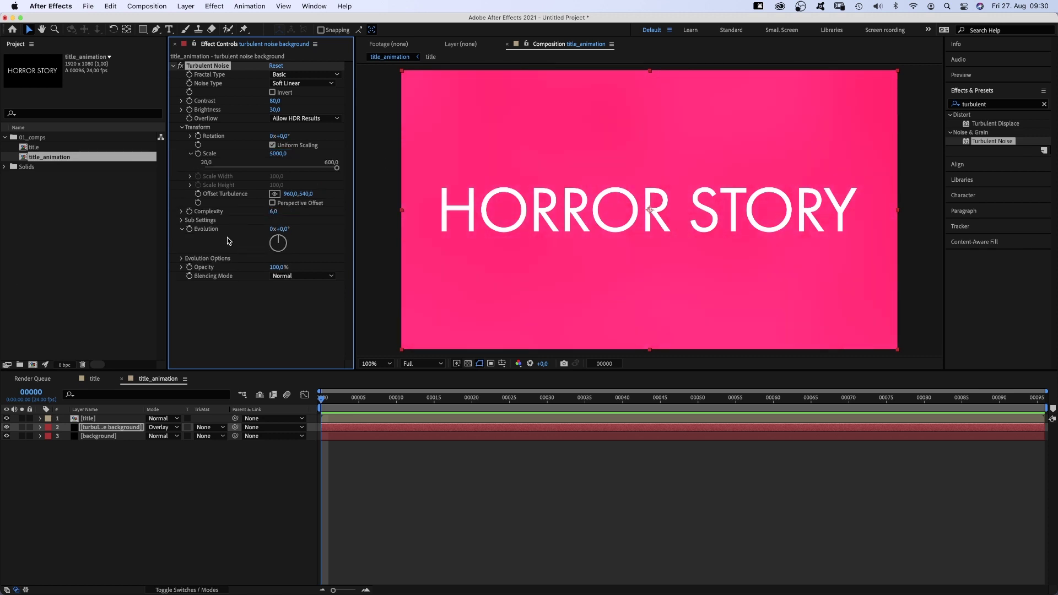
# Step: Drive noise Evolution with a time*100 expression, preview, and darken the background fill
pyautogui.keyDown('alt'); pyautogui.click(190, 229); pyautogui.keyUp('alt')
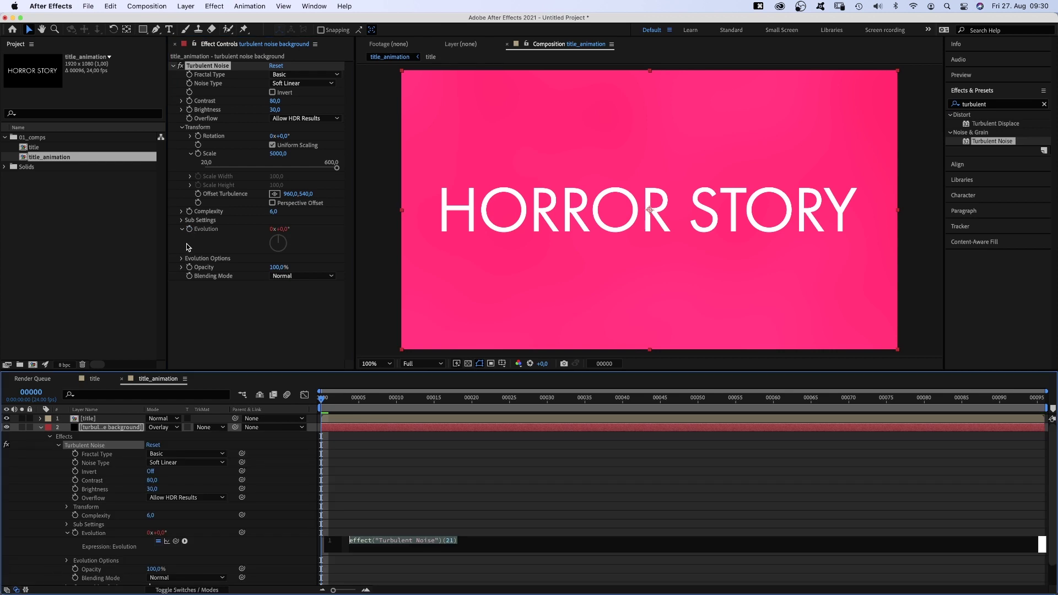
pyautogui.write('time')
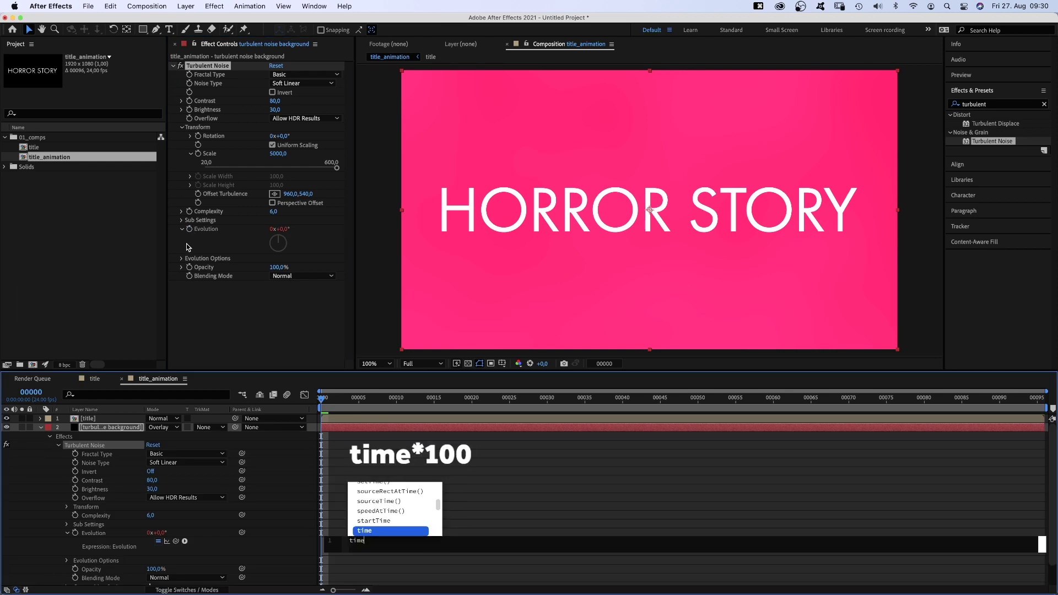
pyautogui.write('*100')
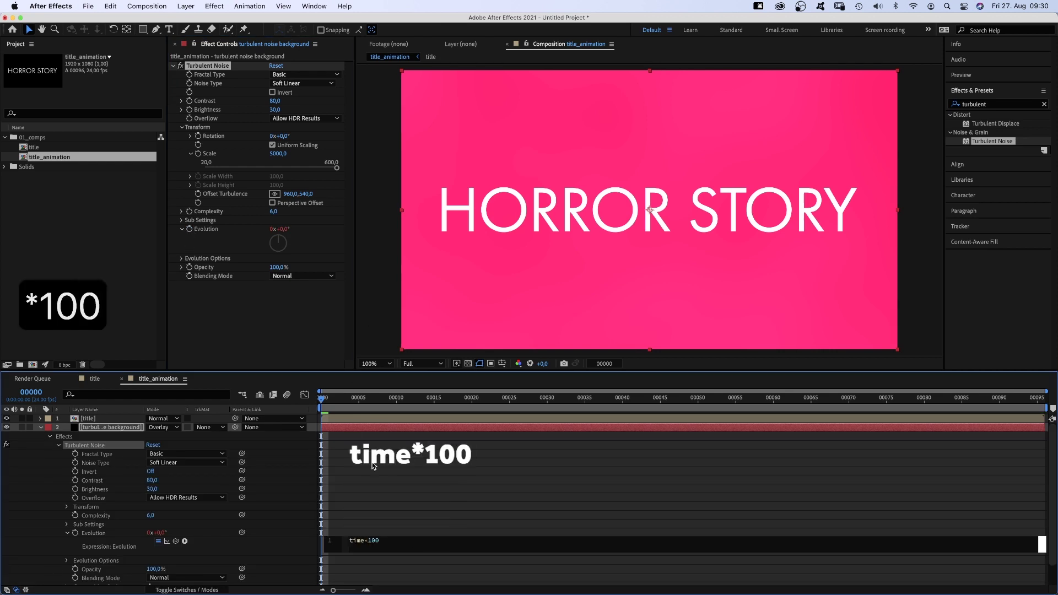
pyautogui.click(377, 483)
pyautogui.press('KP_0')
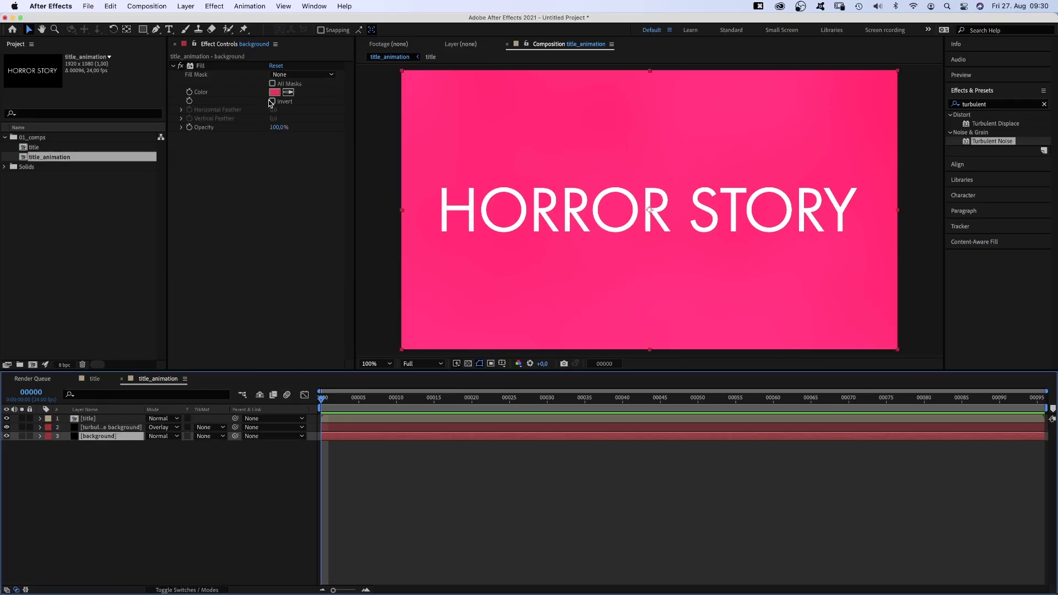
pyautogui.click(274, 95)
pyautogui.moveTo(242, 331); pyautogui.dragTo(238, 339)
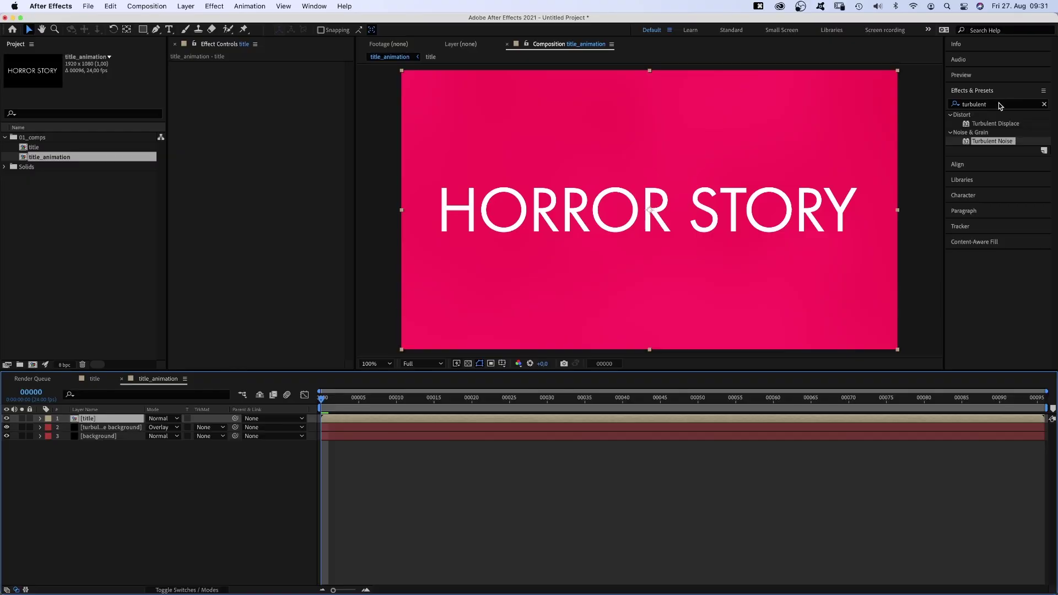
# Step: Apply a dark purple Fill to the HORROR STORY title layer
pyautogui.click(999, 104)
pyautogui.write('fill')
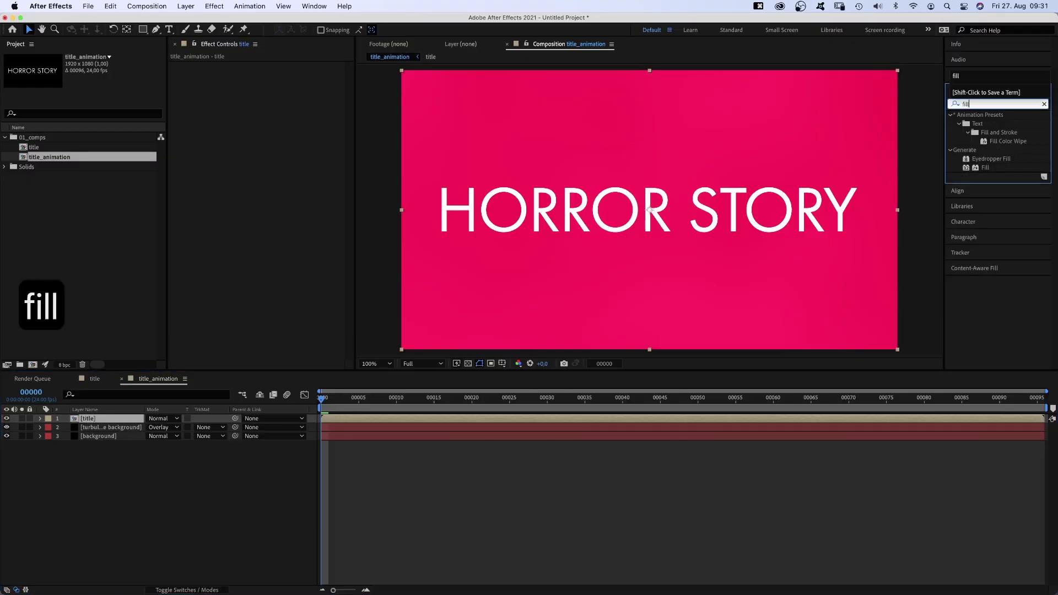
pyautogui.moveTo(982, 169); pyautogui.dragTo(306, 166)
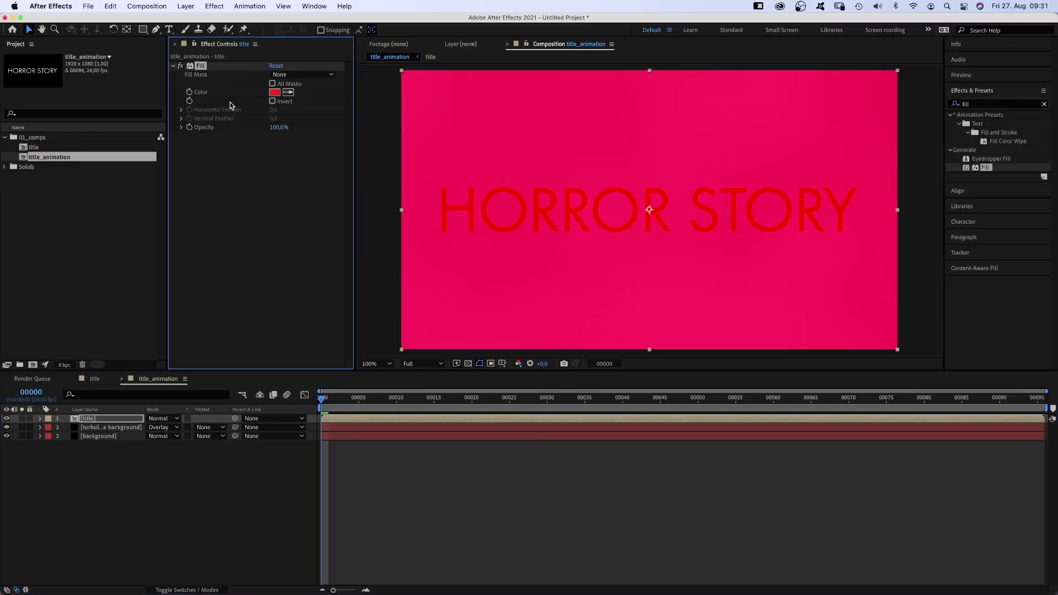
pyautogui.click(274, 93)
pyautogui.click(345, 298)
pyautogui.click(230, 339)
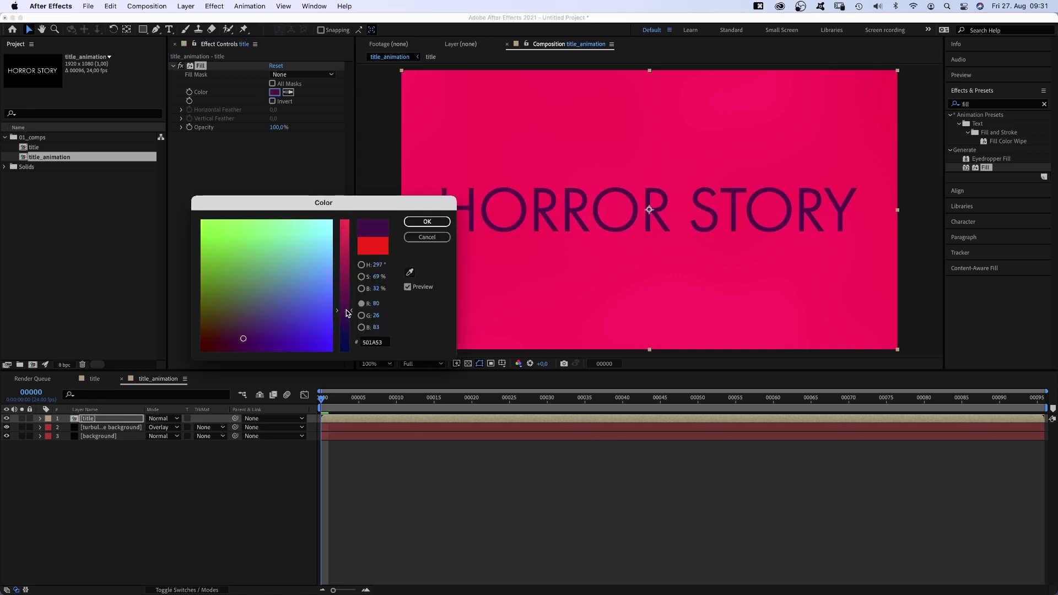
pyautogui.click(426, 222)
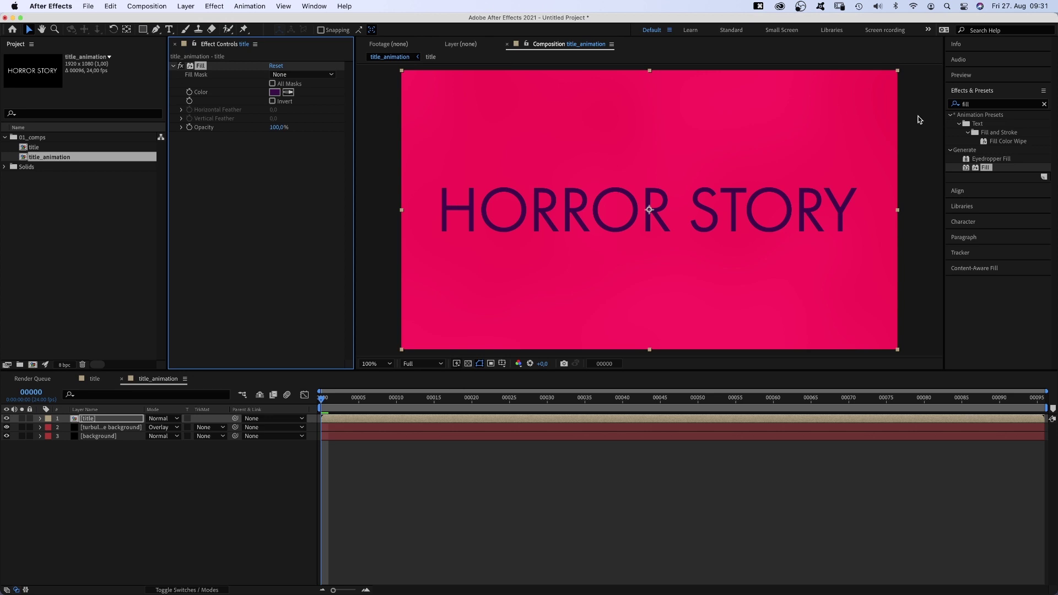
# Step: Add Spiky Roughen Edges (Border 3, Scale 30, Complexity 3) and duplicate the title
pyautogui.click(976, 106)
pyautogui.write('rou')
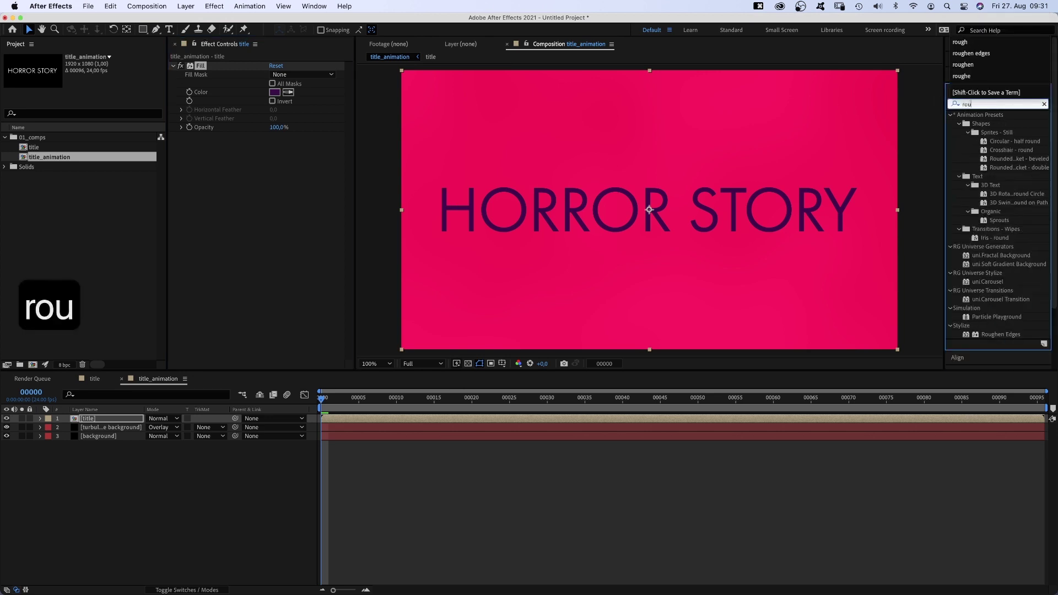
pyautogui.write('ghen')
pyautogui.moveTo(1000, 123); pyautogui.dragTo(212, 207)
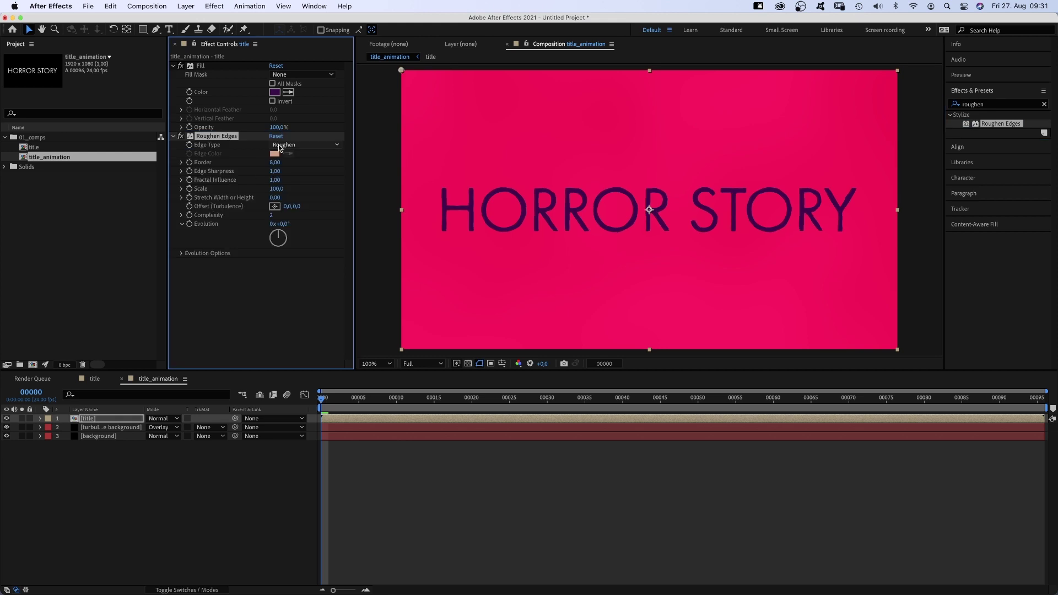
pyautogui.click(280, 146)
pyautogui.click(285, 189)
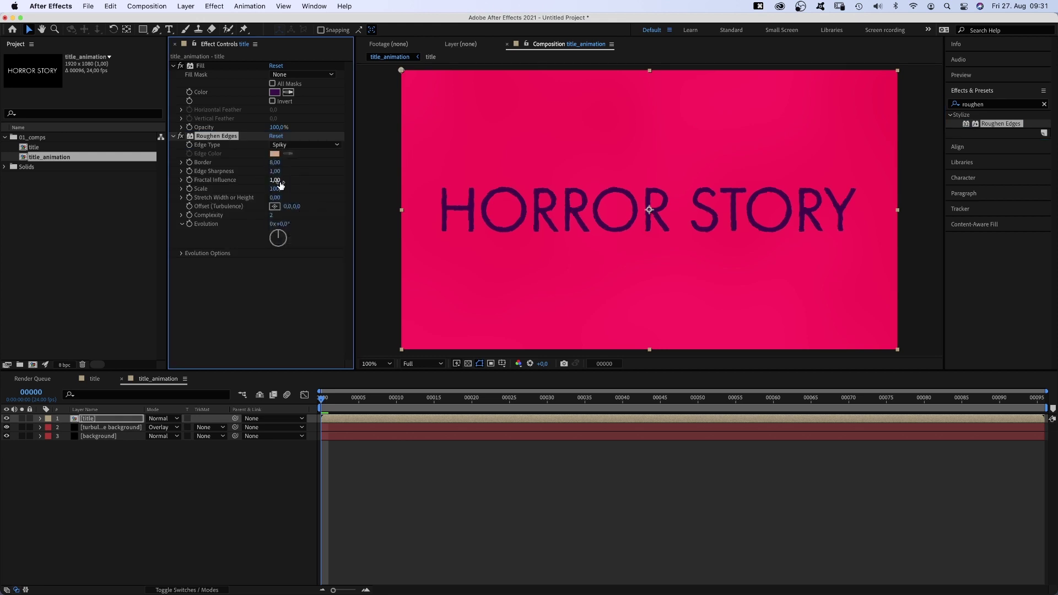
pyautogui.write('3')
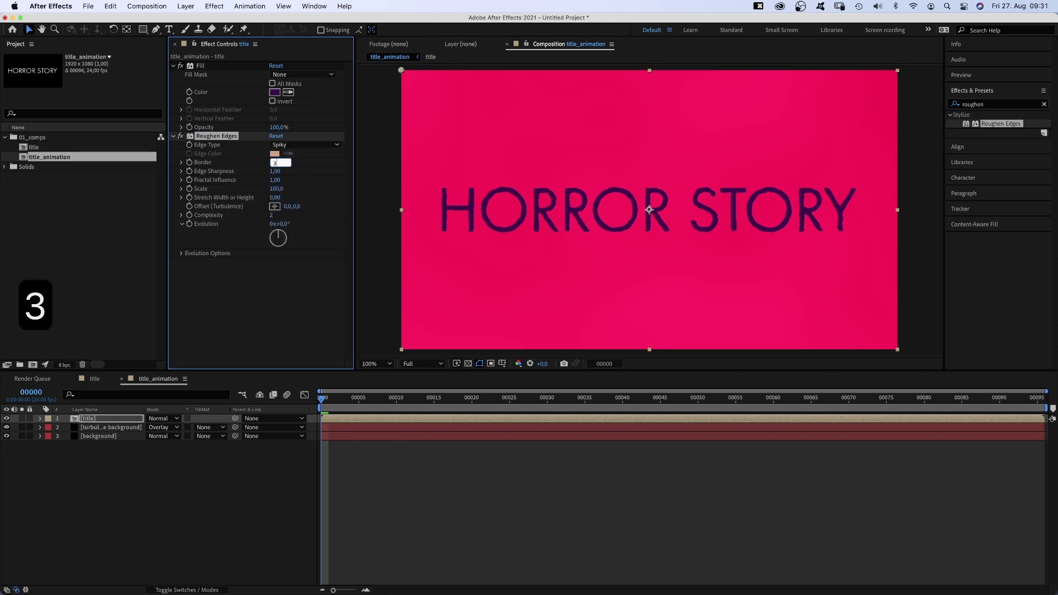
pyautogui.press('Return')
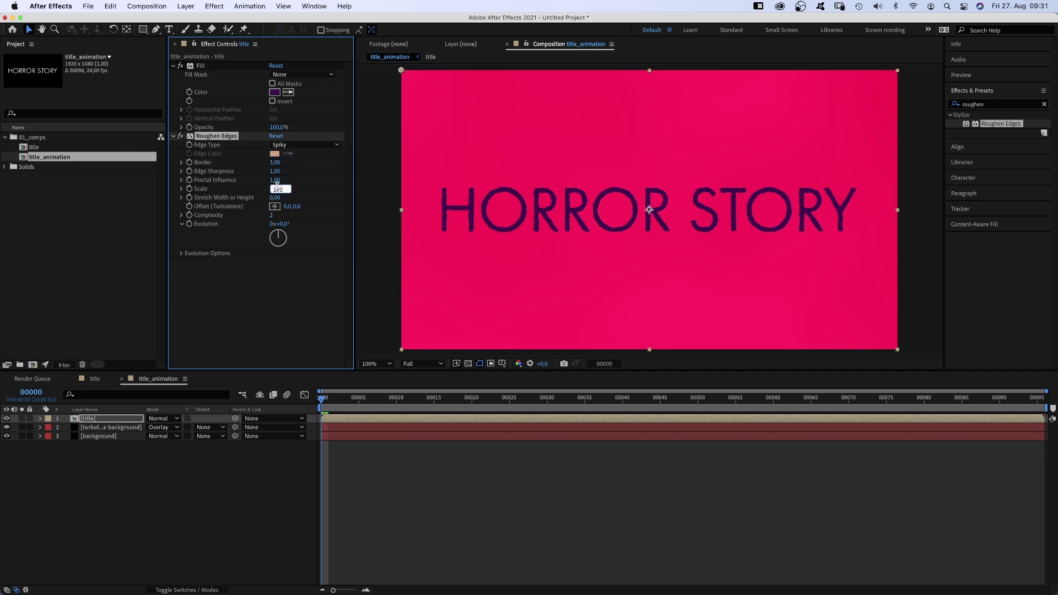
pyautogui.write('30')
pyautogui.press('Return')
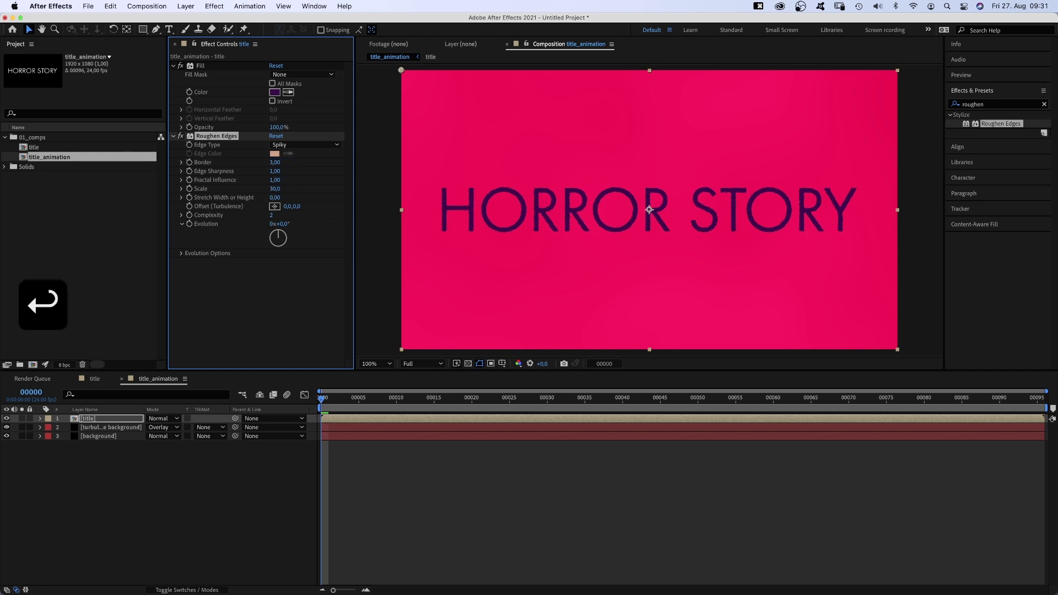
pyautogui.write('3')
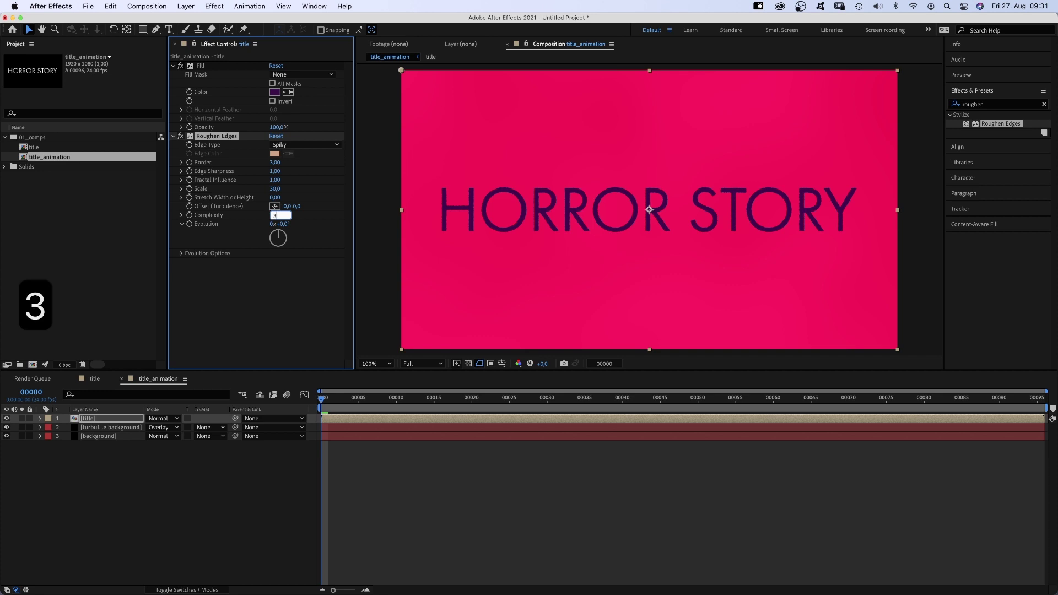
pyautogui.press('Return')
pyautogui.hotkey('ctrl', 'd')
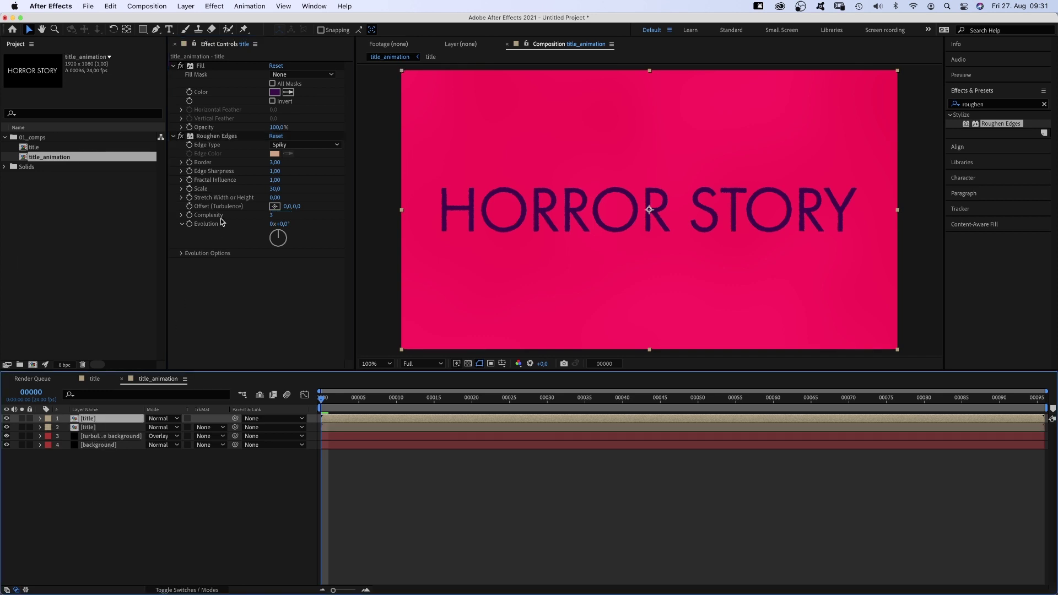
# Step: Set the duplicate's Roughen Edges to Border 20, Scale 75 and Complexity 5
pyautogui.click(275, 164)
pyautogui.write('2')
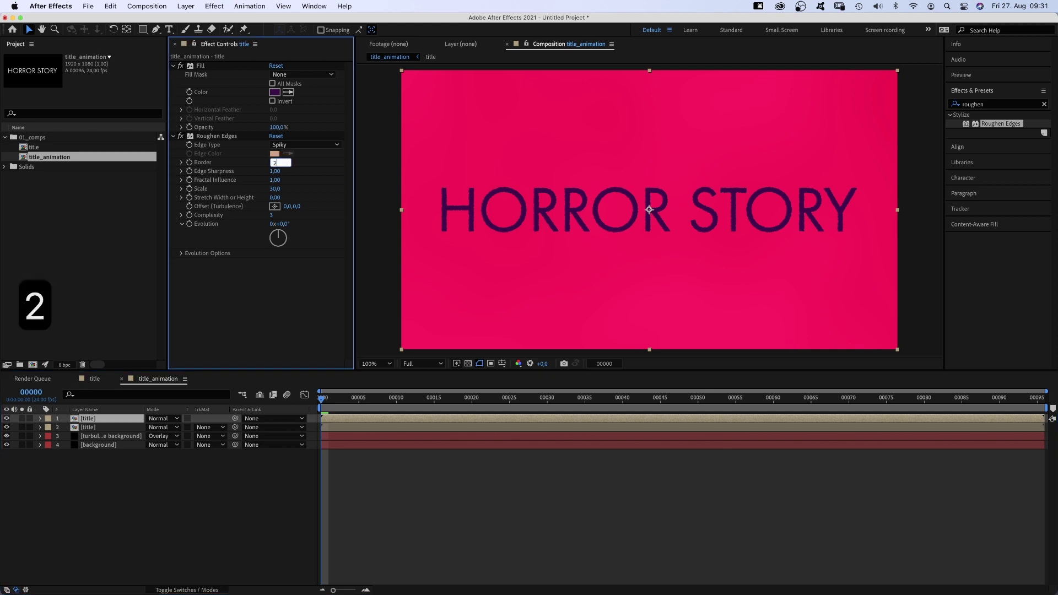
pyautogui.write('0')
pyautogui.press('Return')
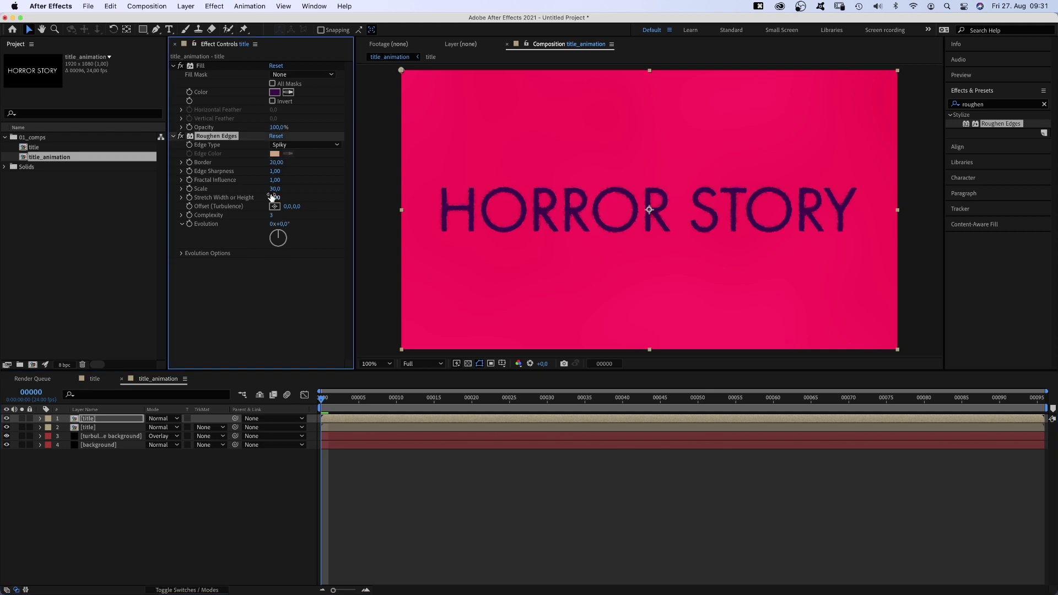
pyautogui.click(275, 189)
pyautogui.write('75')
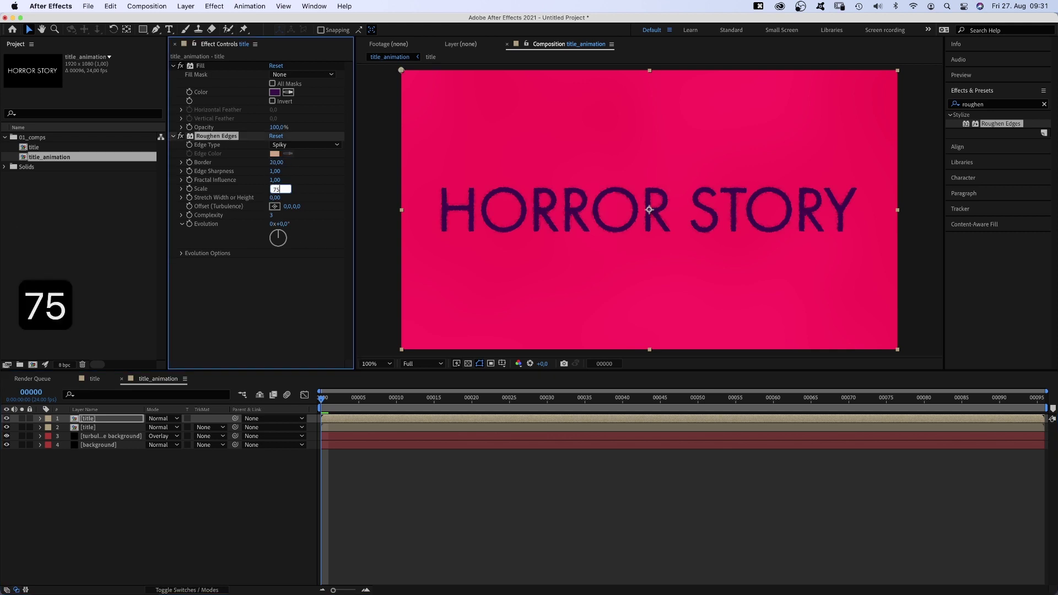
pyautogui.press('Return')
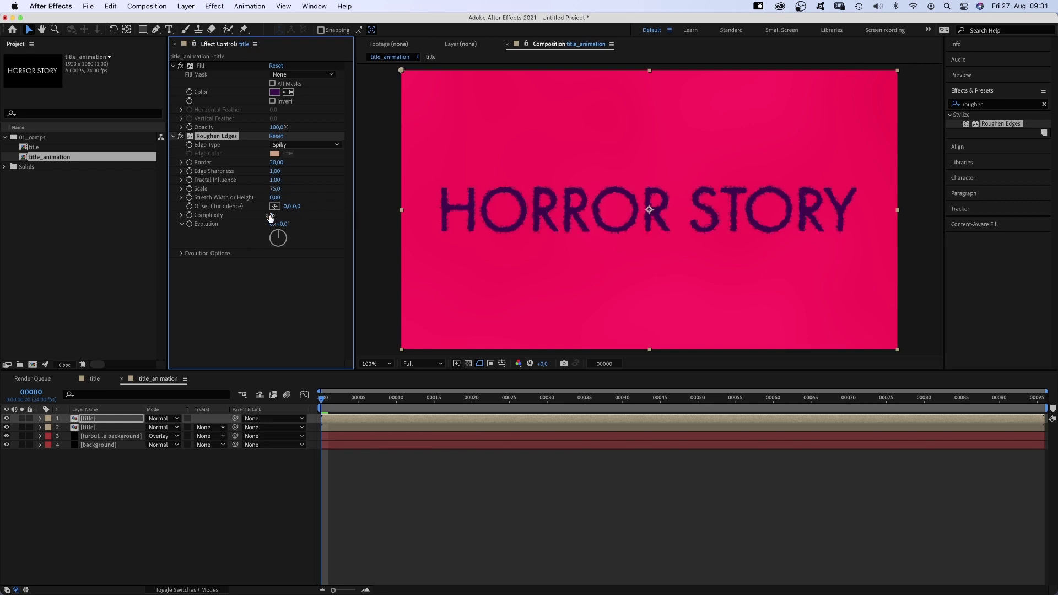
pyautogui.write('5')
pyautogui.press('Return')
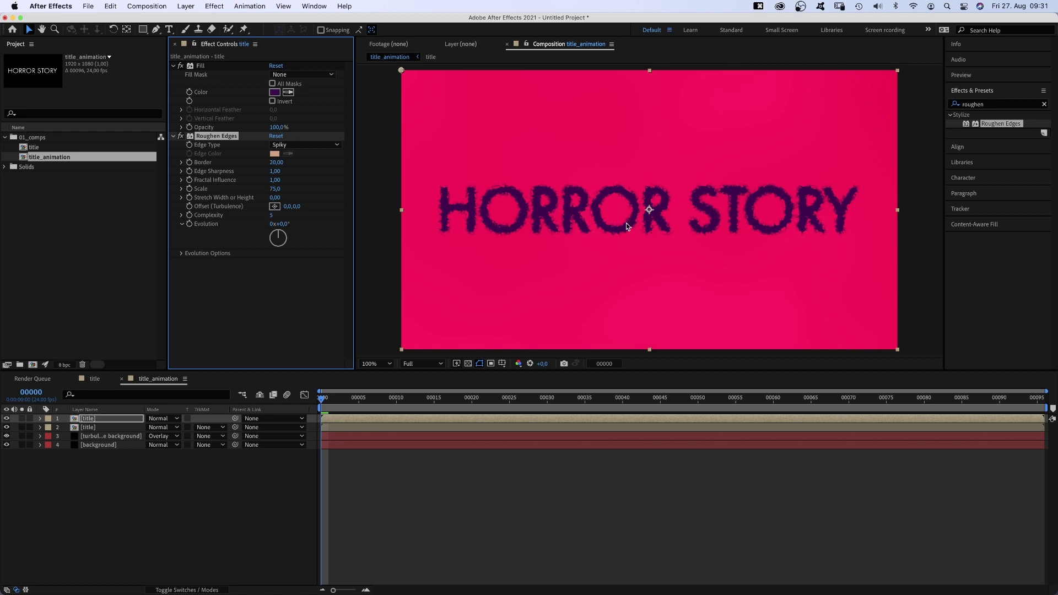
# Step: Duplicate the noise layer, rename it turbulent noise title, and solo it
pyautogui.click(105, 436)
pyautogui.hotkey('ctrl', 'd')
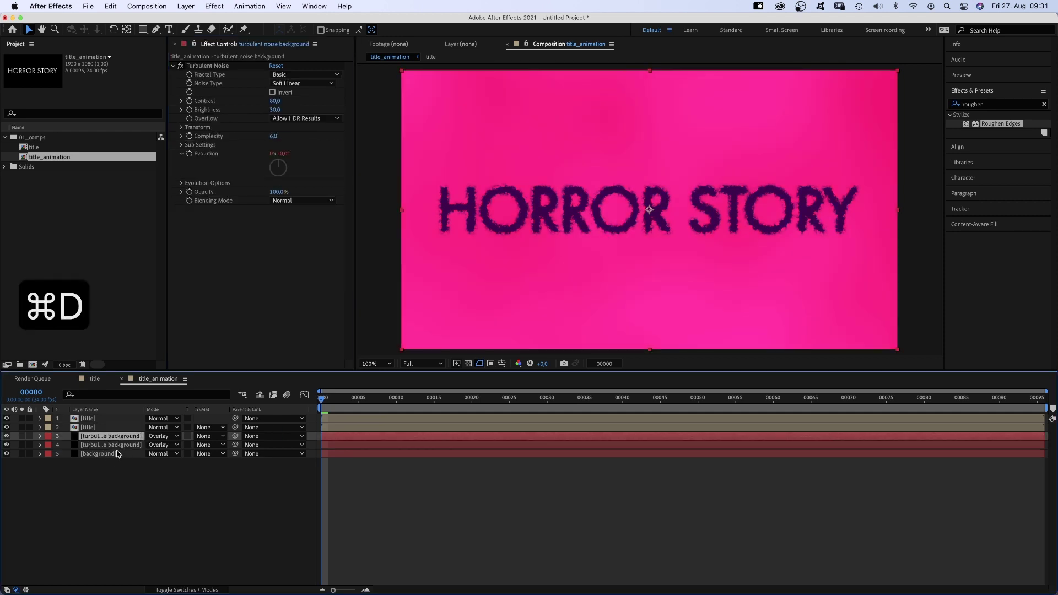
pyautogui.press('Return')
pyautogui.press('BackSpace')
pyautogui.press('BackSpace')
pyautogui.press('BackSpace')
pyautogui.press('BackSpace')
pyautogui.press('BackSpace')
pyautogui.press('BackSpace')
pyautogui.press('BackSpace')
pyautogui.press('BackSpace')
pyautogui.press('BackSpace')
pyautogui.write('tit')
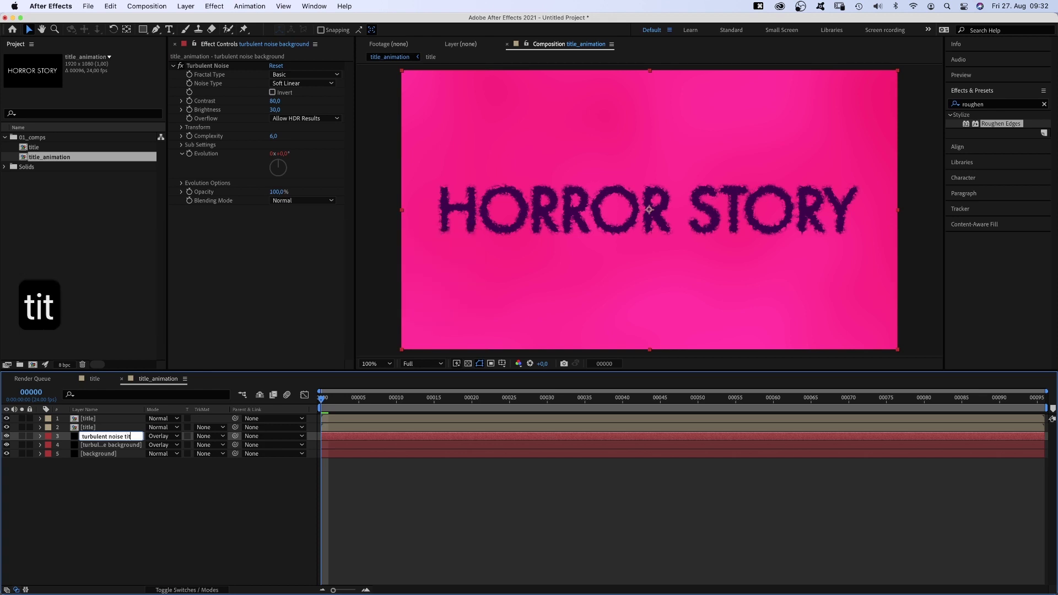
pyautogui.write('le')
pyautogui.press('Return')
pyautogui.click(21, 436)
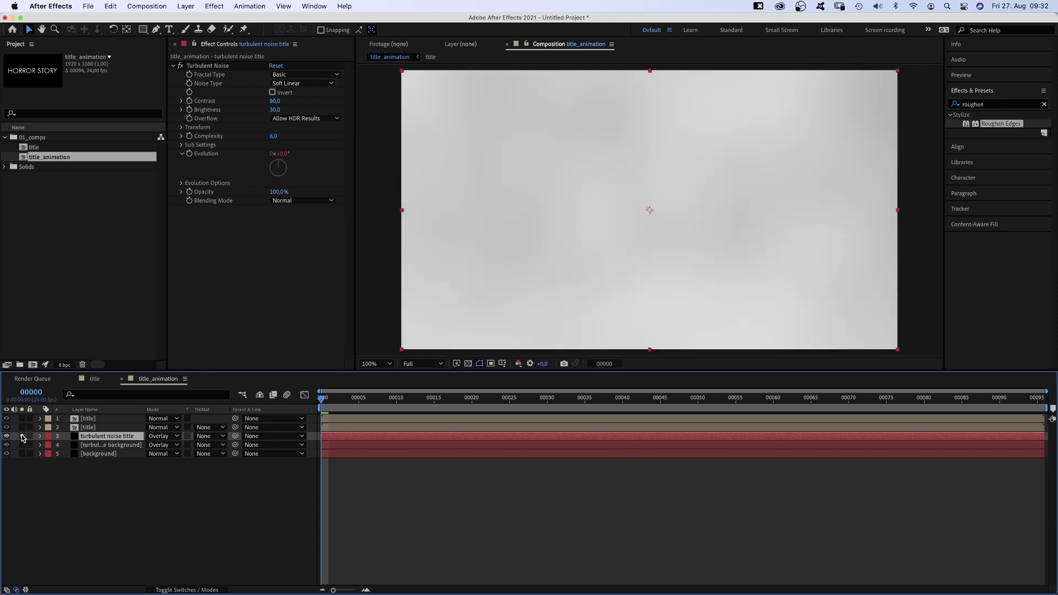
# Step: Set its Turbulent Noise to Contrast 415, Scale 100 and Complexity 10
pyautogui.click(273, 100)
pyautogui.write('4')
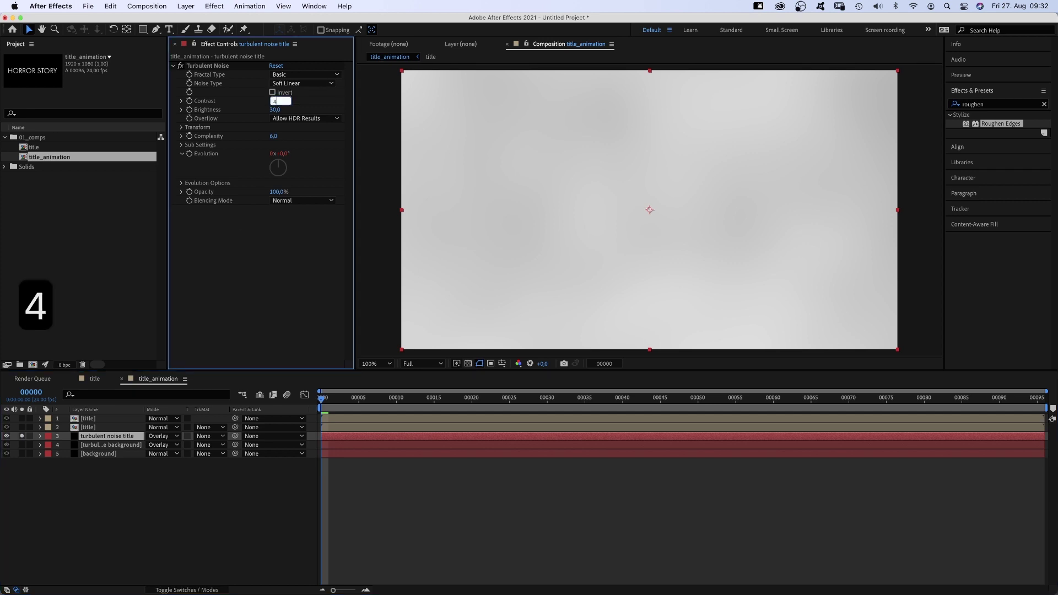
pyautogui.write('15')
pyautogui.press('Return')
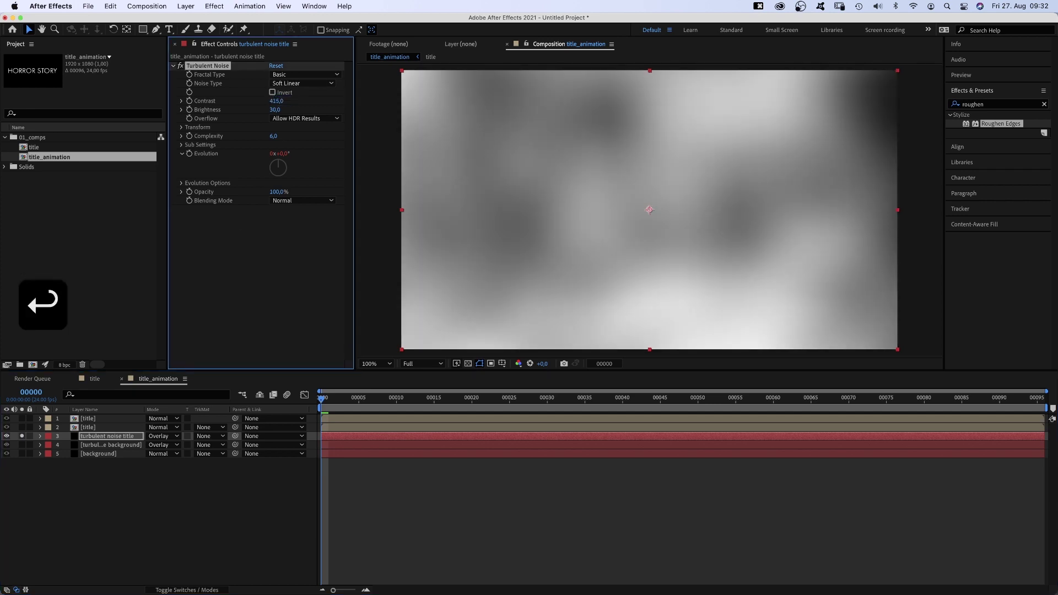
pyautogui.click(180, 127)
pyautogui.click(277, 152)
pyautogui.write('5000')
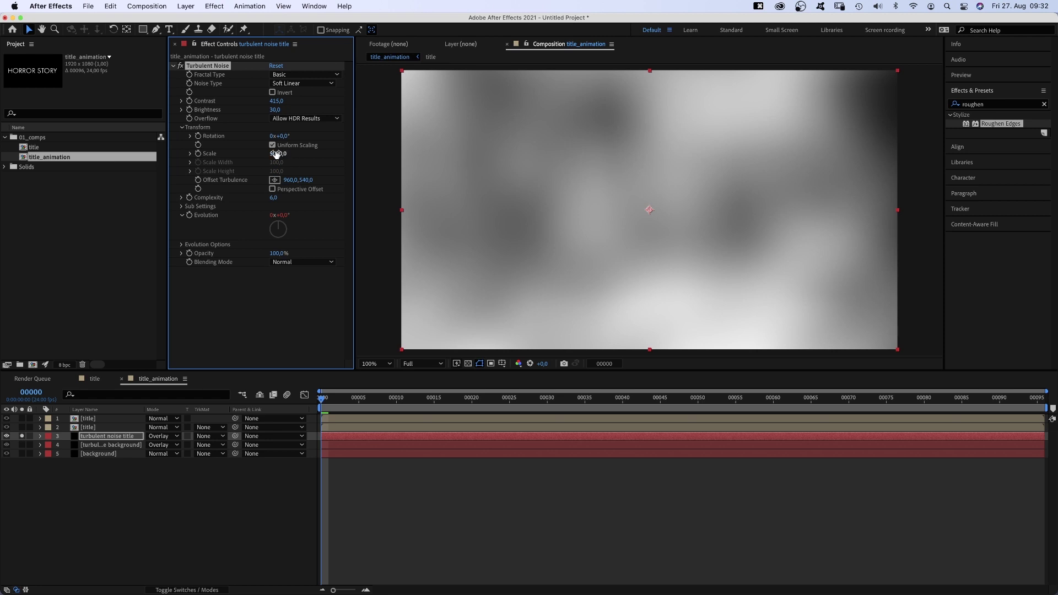
pyautogui.write('100')
pyautogui.press('Return')
pyautogui.click(271, 211)
pyautogui.write('10')
pyautogui.press('Return')
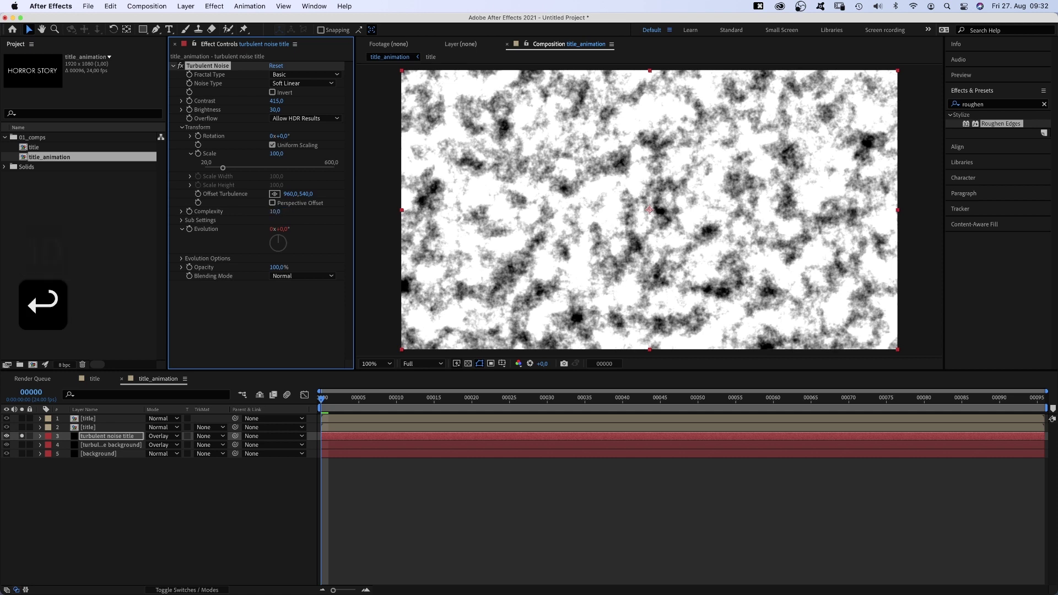
# Step: Drive the noise Evolution with a time*300 expression
pyautogui.click(39, 436)
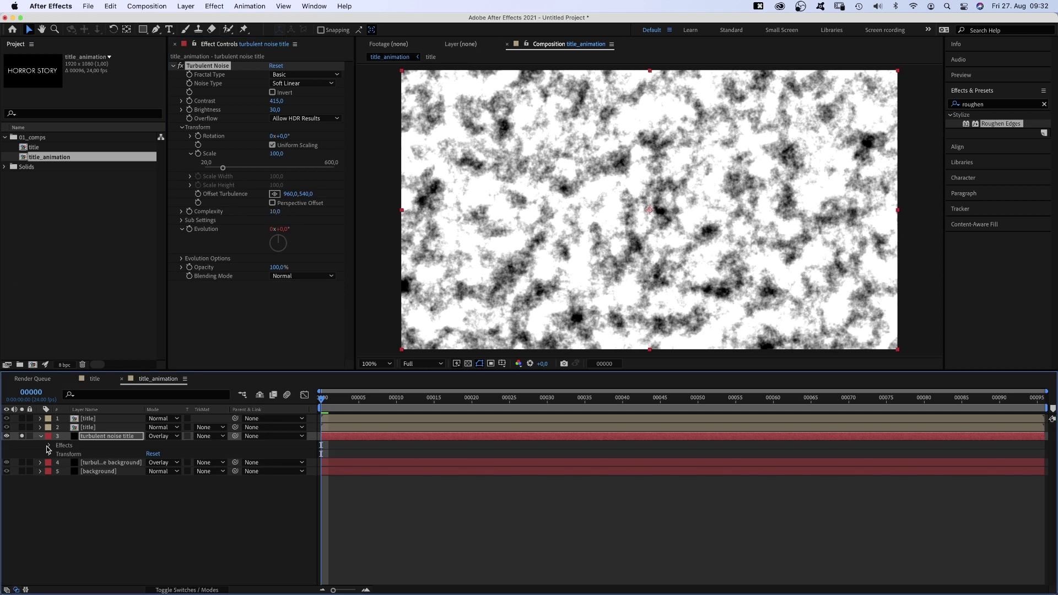
pyautogui.click(58, 453)
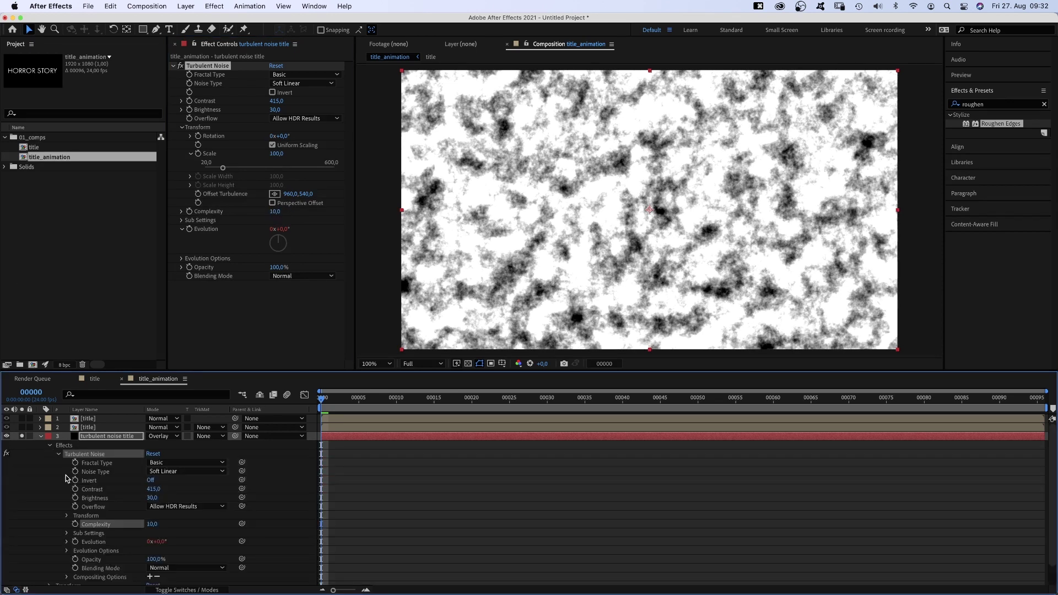
pyautogui.keyDown('alt'); pyautogui.click(75, 541); pyautogui.keyUp('alt')
pyautogui.write('time*300')
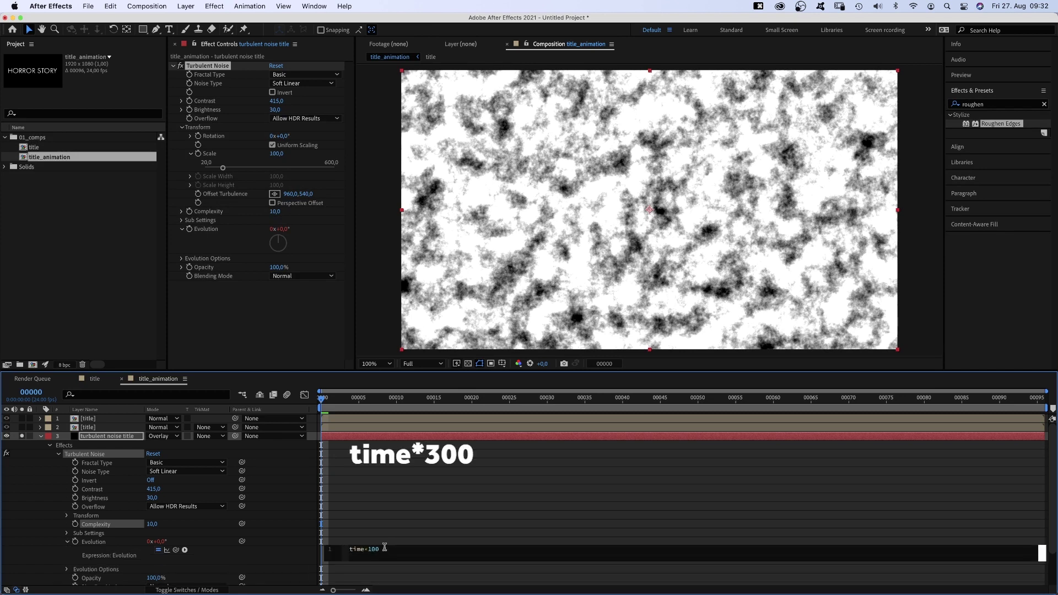
pyautogui.press('BackSpace')
pyautogui.press('BackSpace')
pyautogui.press('BackSpace')
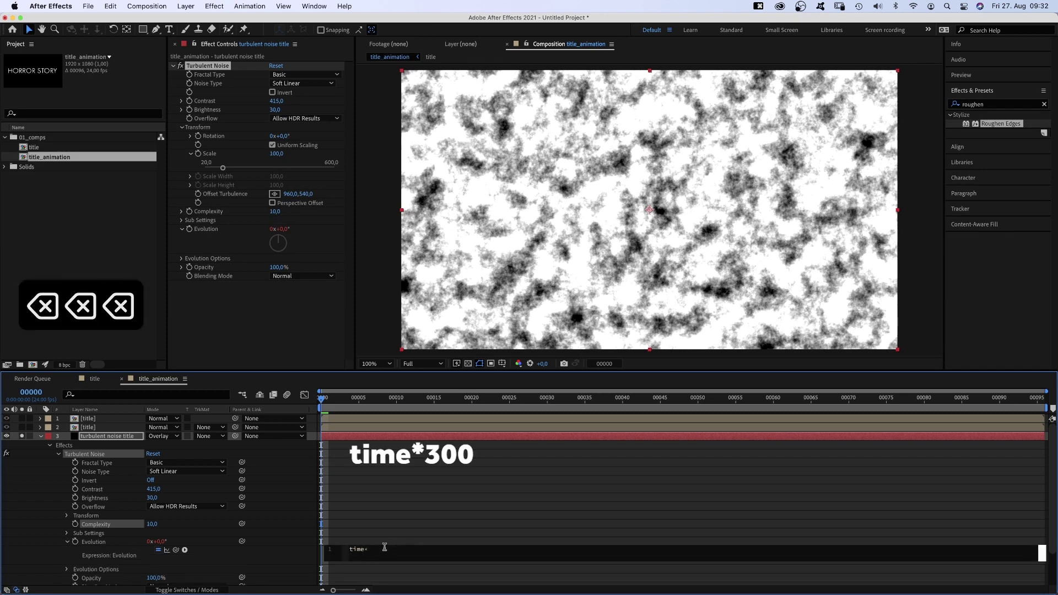
pyautogui.write('300')
pyautogui.click(55, 496)
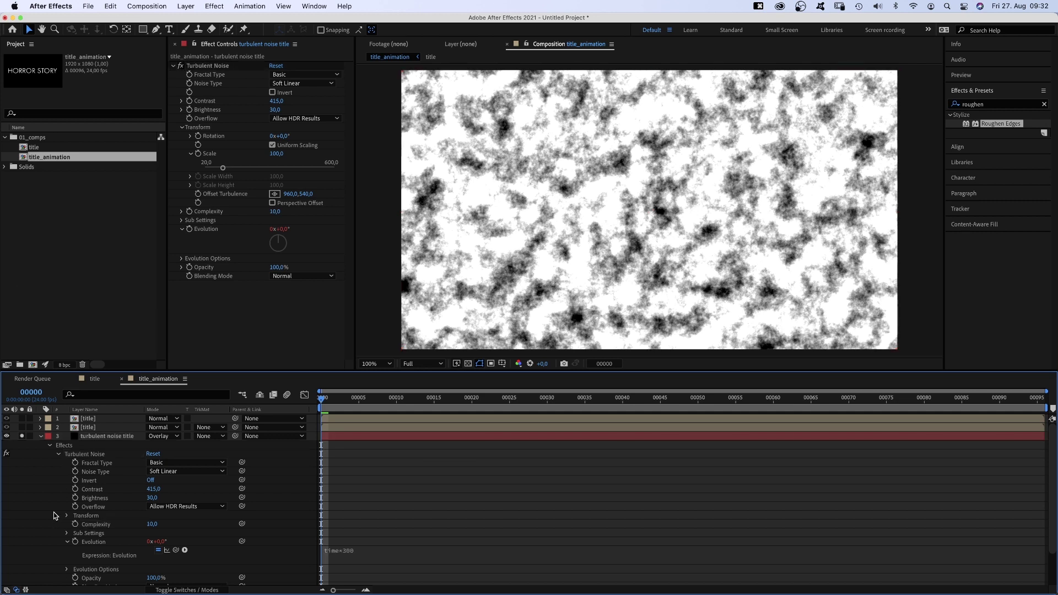
pyautogui.click(49, 446)
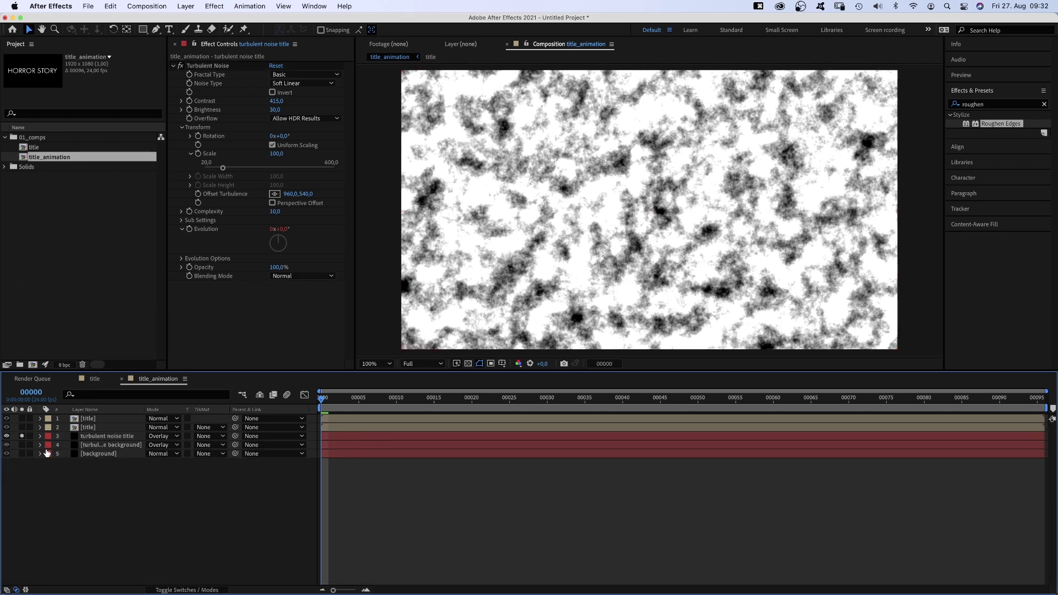
# Step: Unsolo, hide the noise title layer, and apply Set Matte to the title
pyautogui.click(22, 436)
pyautogui.click(6, 436)
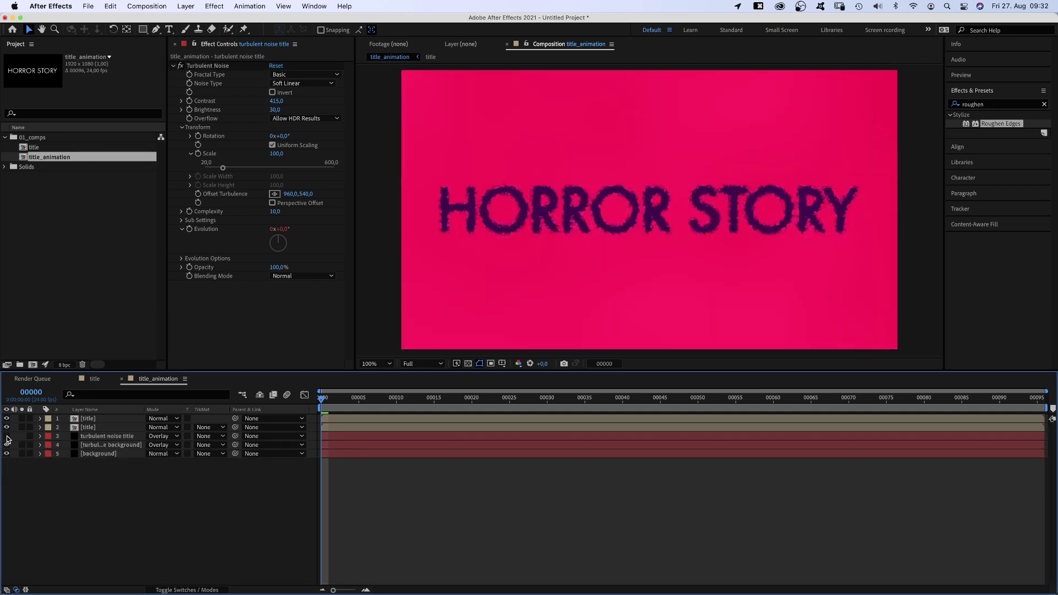
pyautogui.click(88, 419)
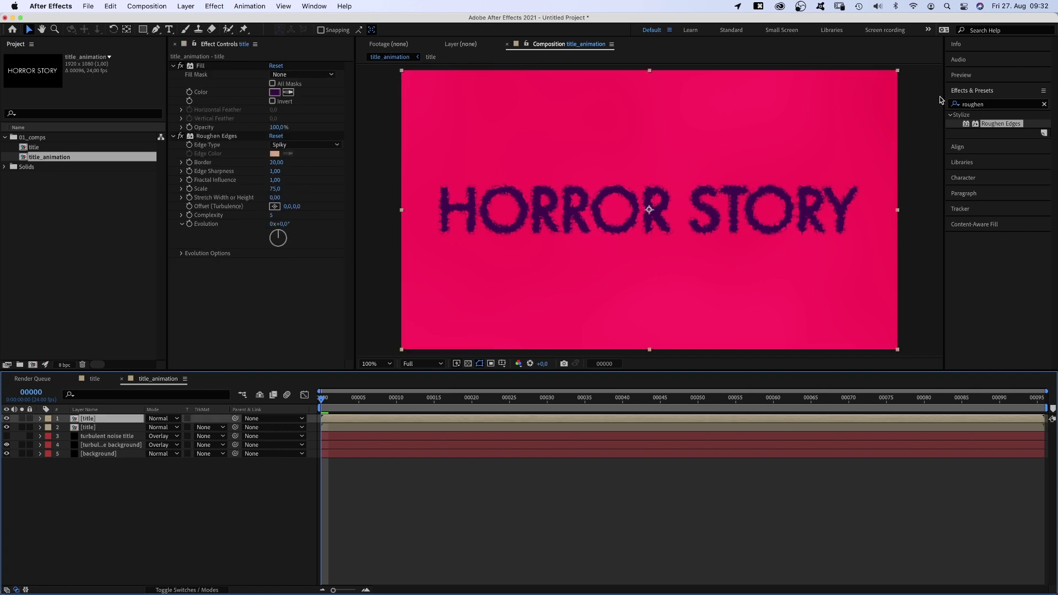
pyautogui.click(990, 105)
pyautogui.write('set ma')
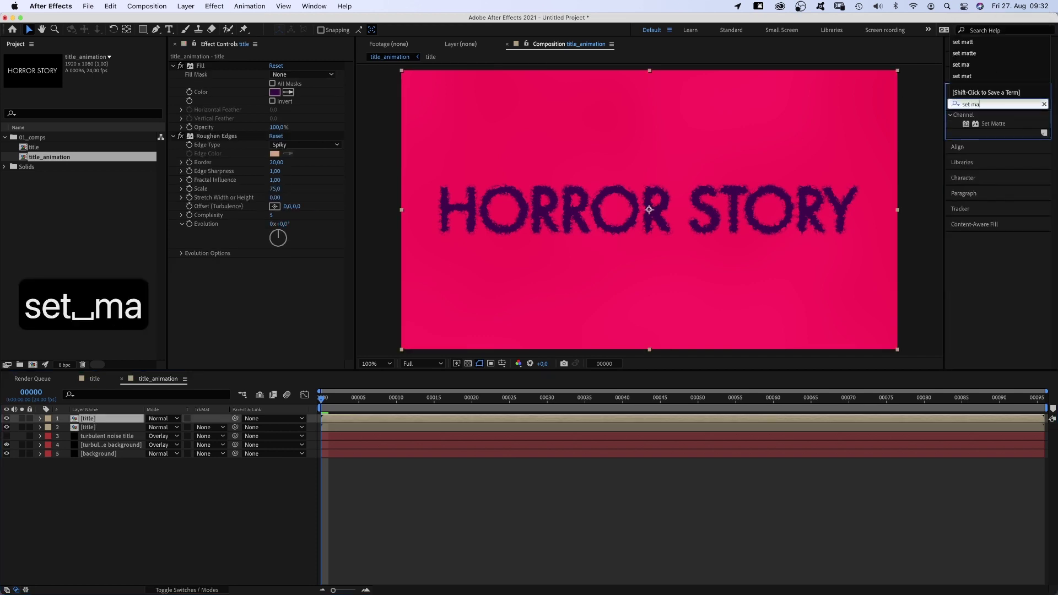
pyautogui.moveTo(992, 124); pyautogui.dragTo(220, 308)
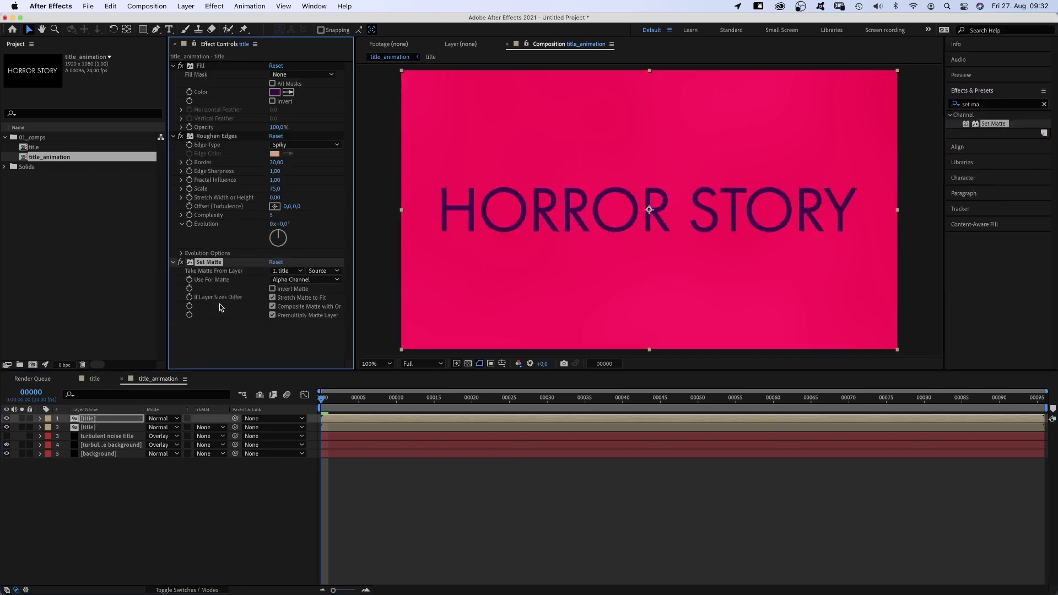
# Step: Take the matte from turbulent noise title's Effects & Masks luminance, inverted
pyautogui.click(285, 271)
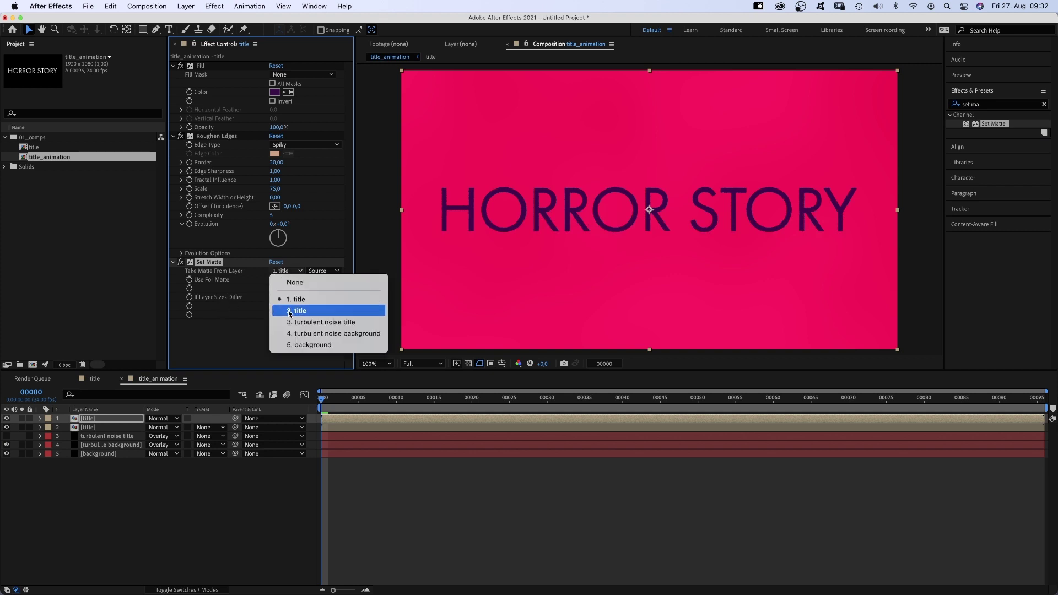
pyautogui.click(291, 322)
pyautogui.click(322, 272)
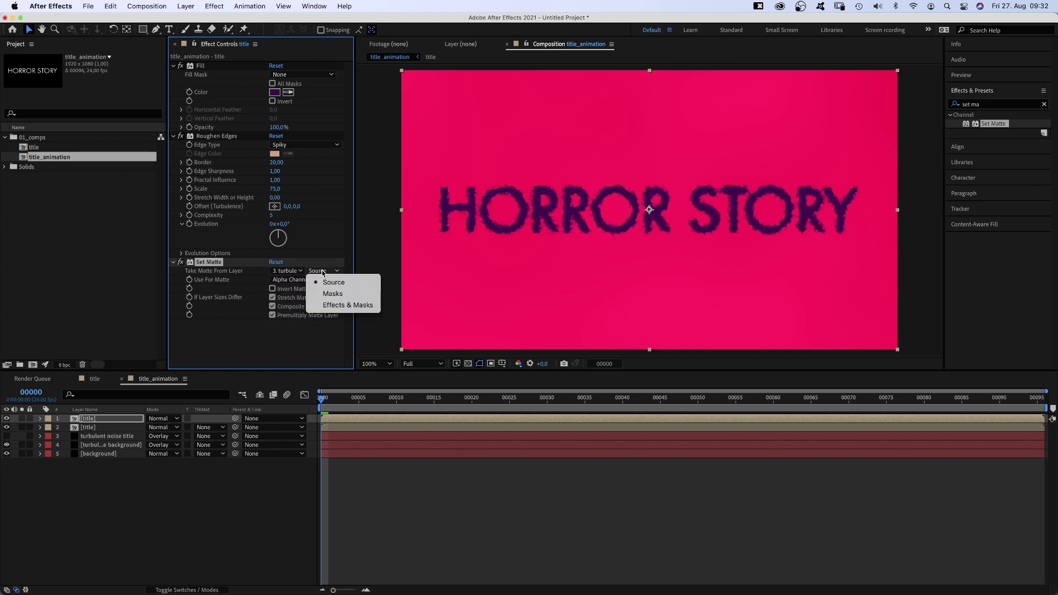
pyautogui.click(328, 304)
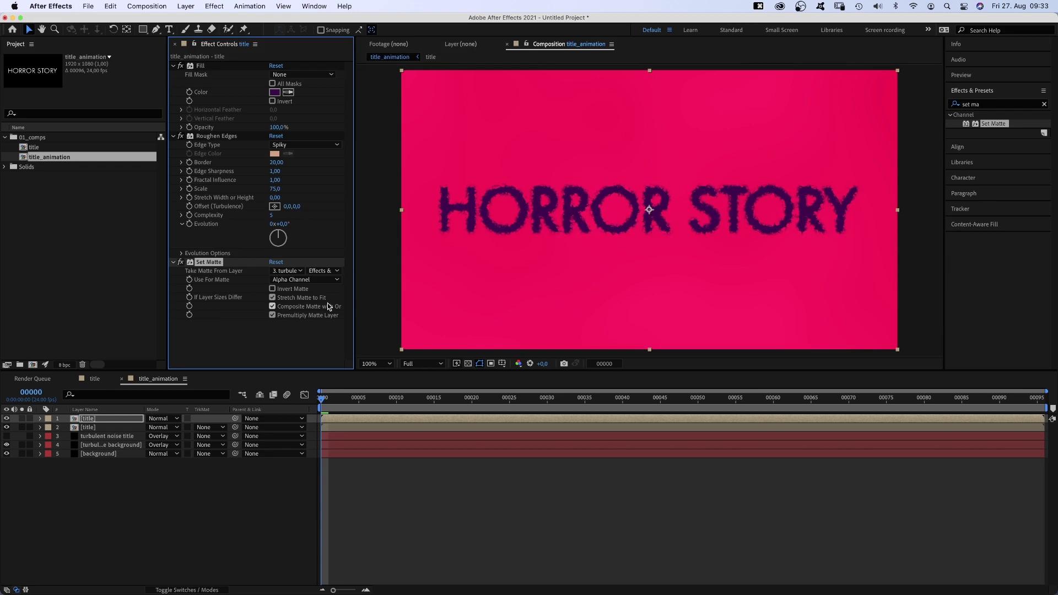
pyautogui.click(308, 281)
pyautogui.click(303, 336)
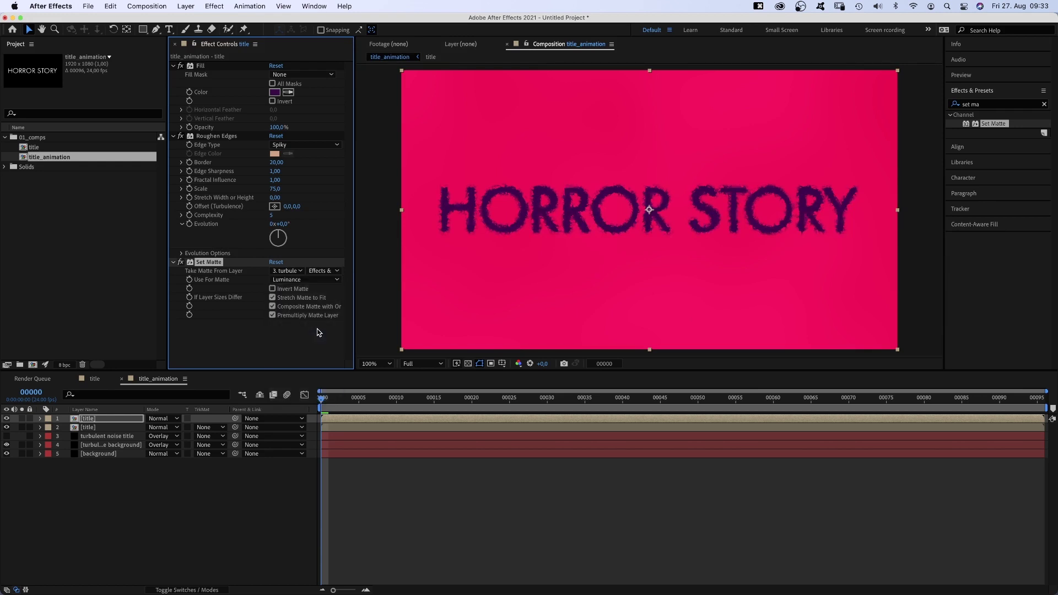
pyautogui.click(273, 288)
# Step: Duplicate the title layer and remove Roughen Edges from the copy
pyautogui.press('super+d')
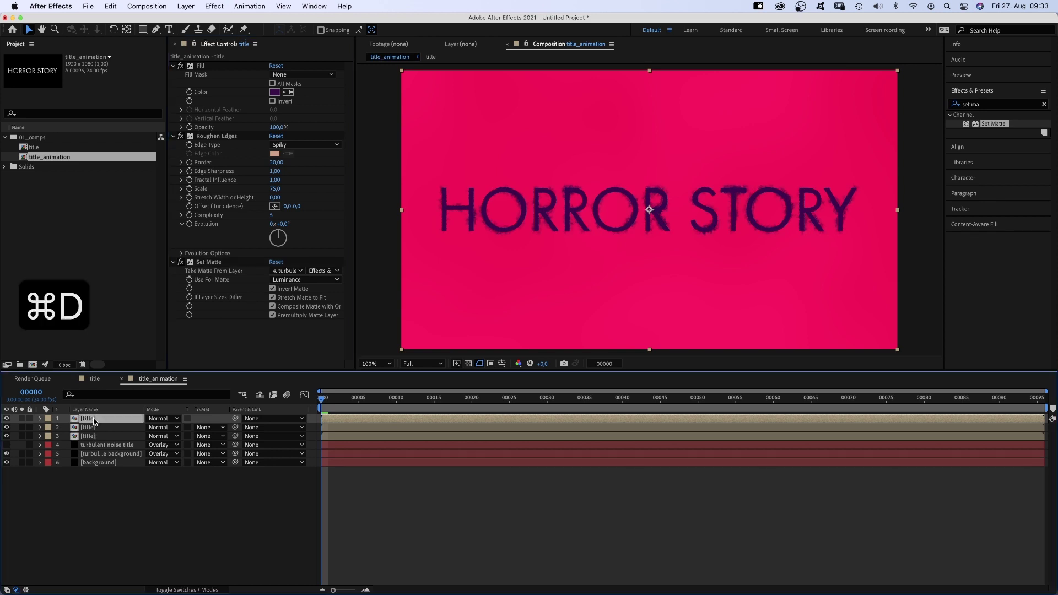
pyautogui.click(224, 137)
pyautogui.press('BackSpace')
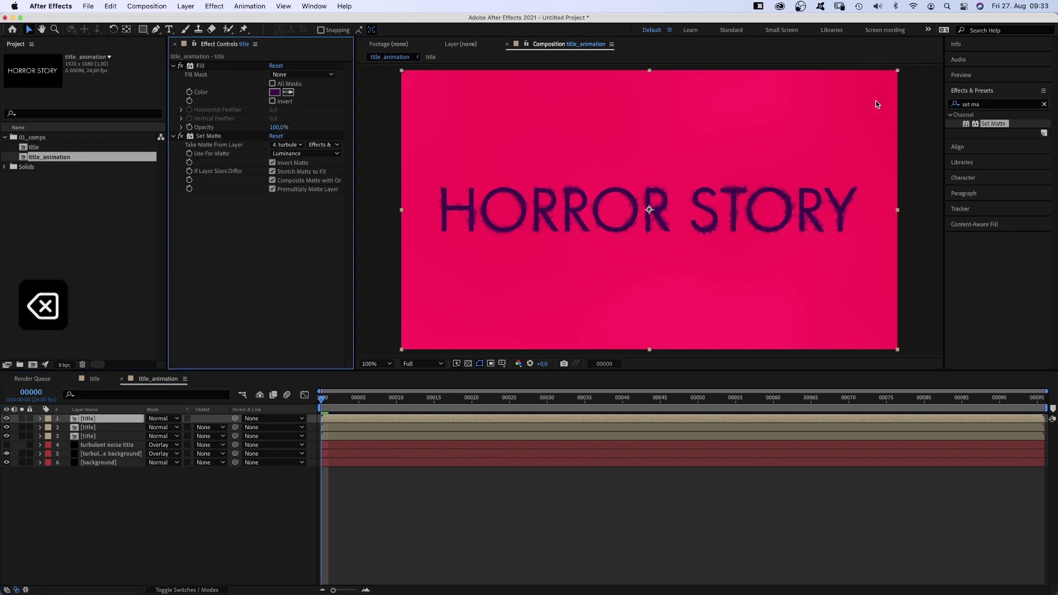
# Step: Apply Gaussian Blur with Blurriness 175 to the title copy
pyautogui.click(980, 106)
pyautogui.write('gauss')
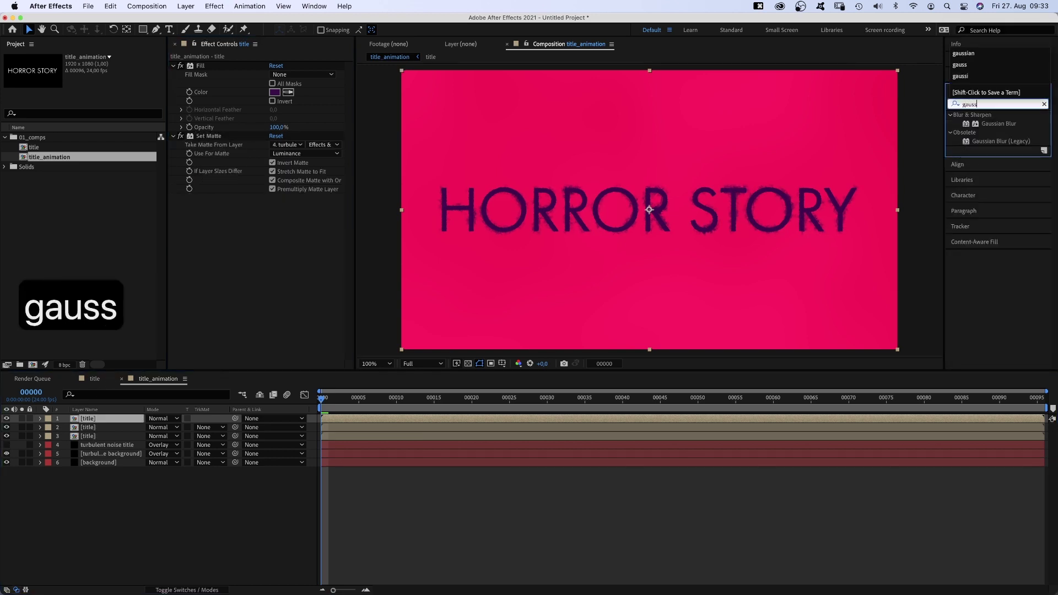
pyautogui.write('i')
pyautogui.moveTo(996, 123); pyautogui.dragTo(275, 130)
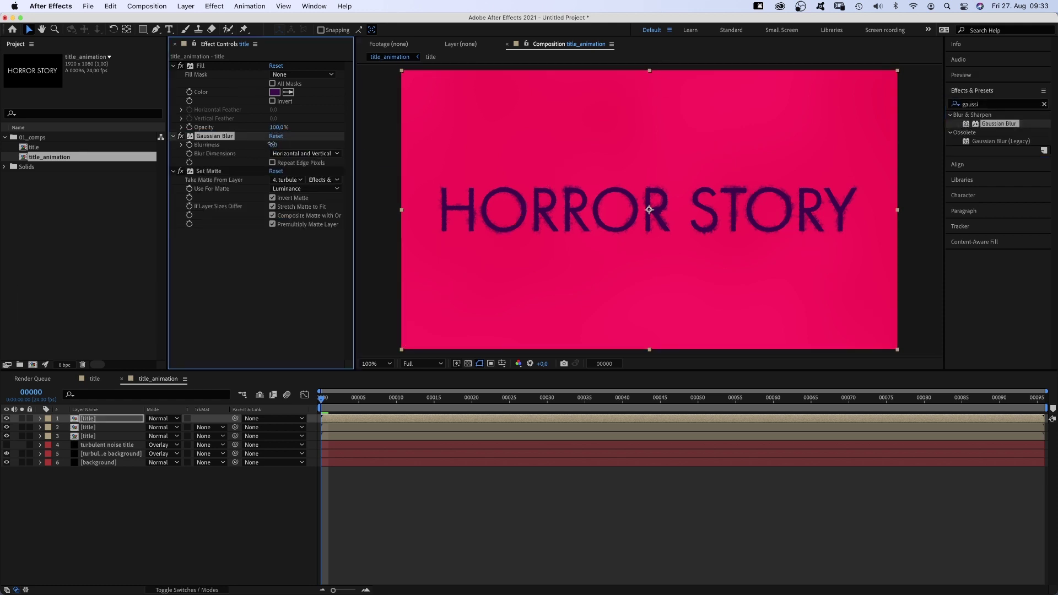
pyautogui.write('175')
pyautogui.press('Return')
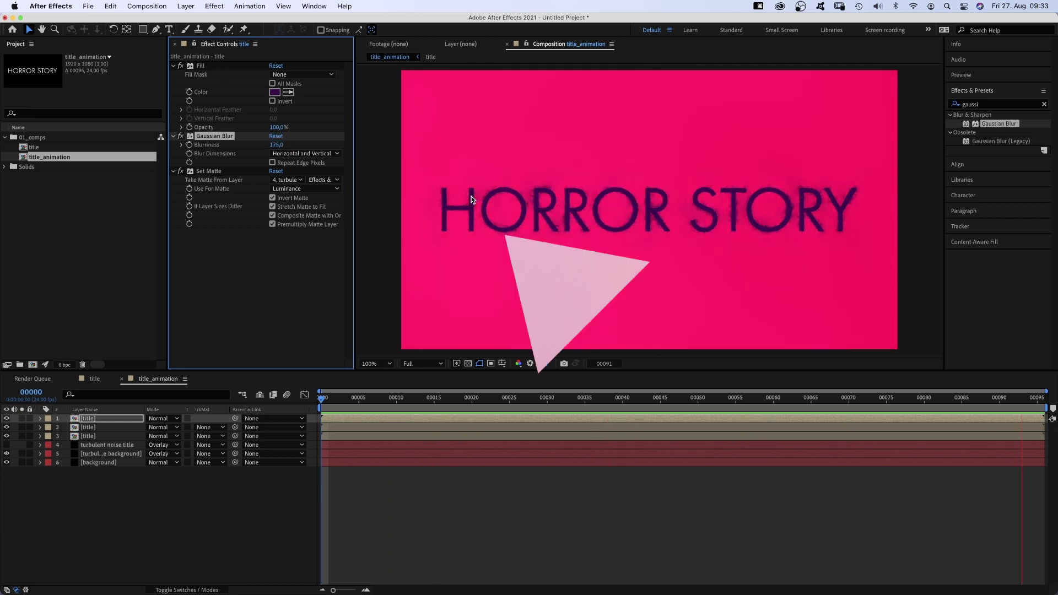
pyautogui.press('super+y')
pyautogui.write('turbulent noise')
# Step: Create the 'turbulent noise' solid with Turbulent Noise in Multiply mode
pyautogui.press('Return')
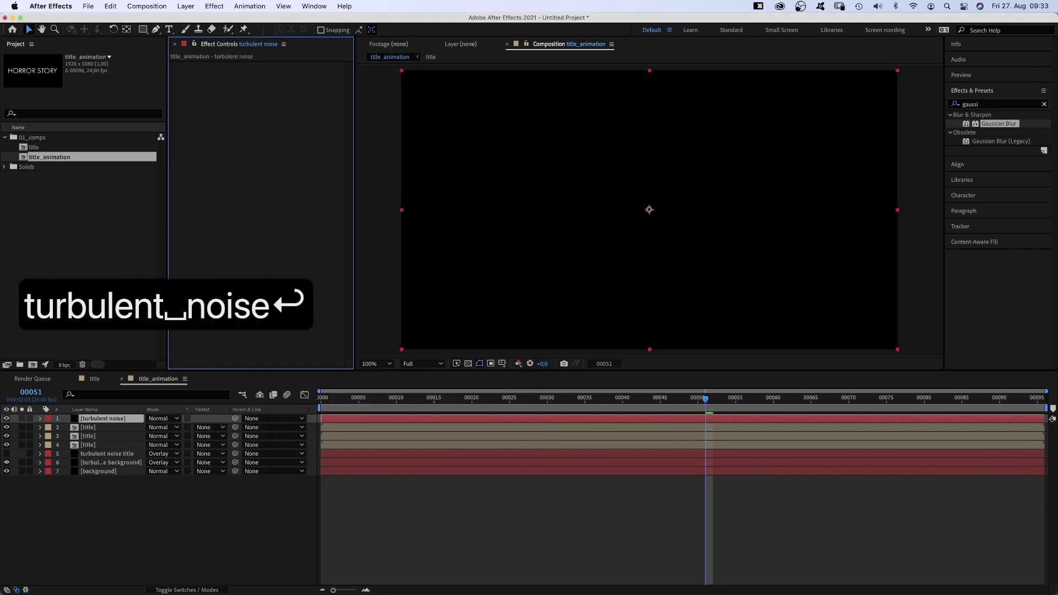
pyautogui.click(982, 103)
pyautogui.write('turbulent')
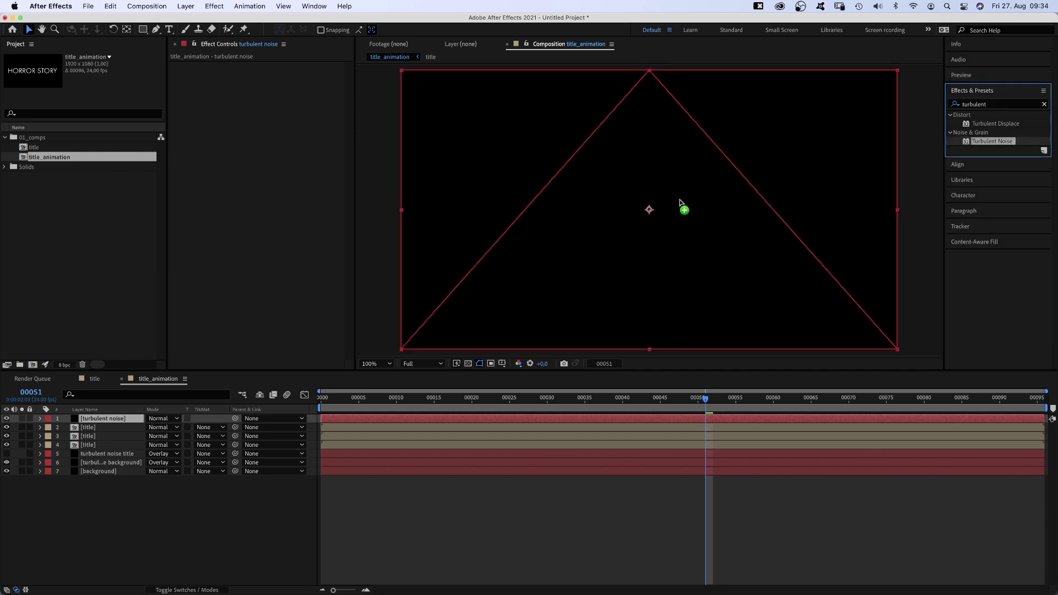
pyautogui.moveTo(967, 142); pyautogui.dragTo(277, 117)
pyautogui.click(169, 420)
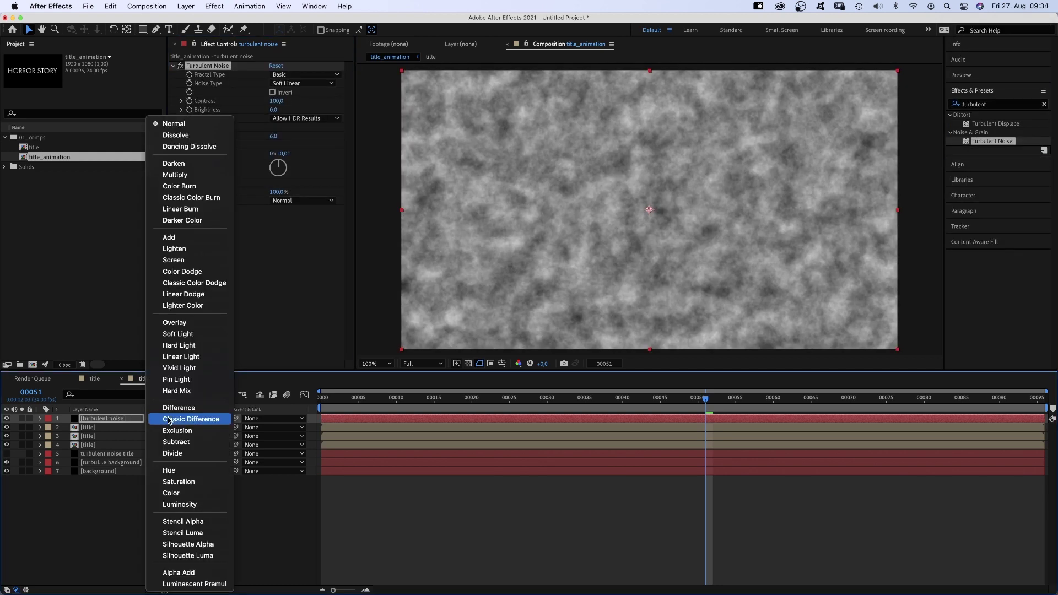
pyautogui.click(193, 175)
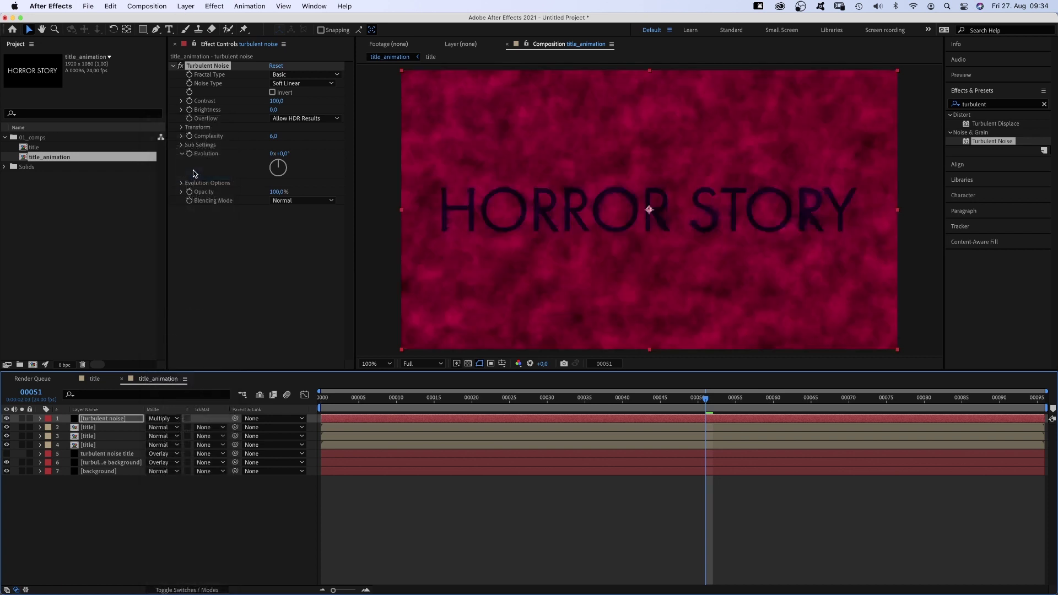
# Step: Set Turbulent Sharp, Linear noise, Contrast 640, Brightness -54 and Scale 50
pyautogui.click(299, 85)
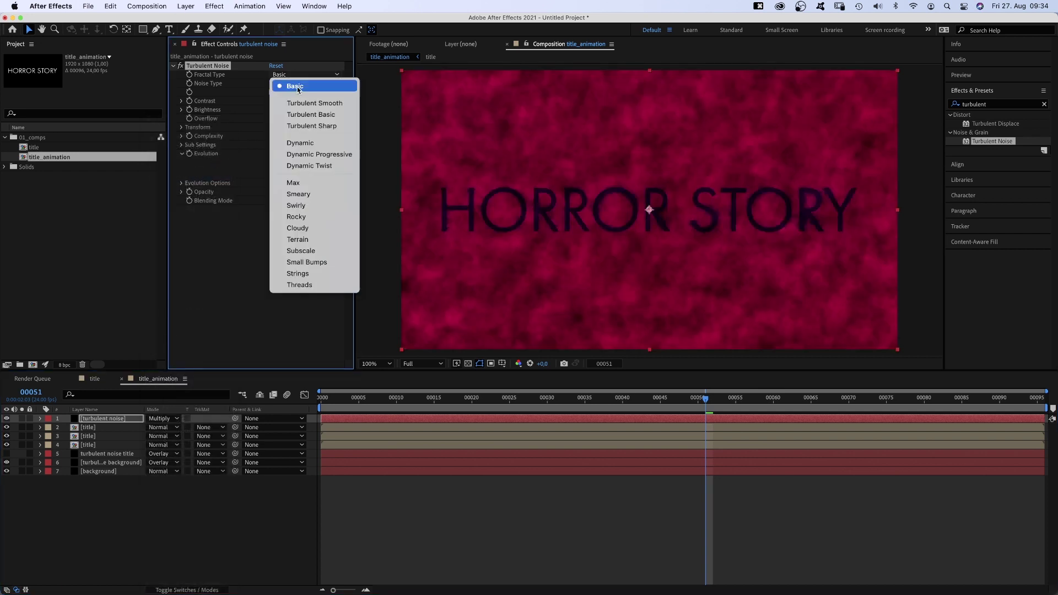
pyautogui.click(312, 126)
pyautogui.click(299, 84)
pyautogui.click(300, 106)
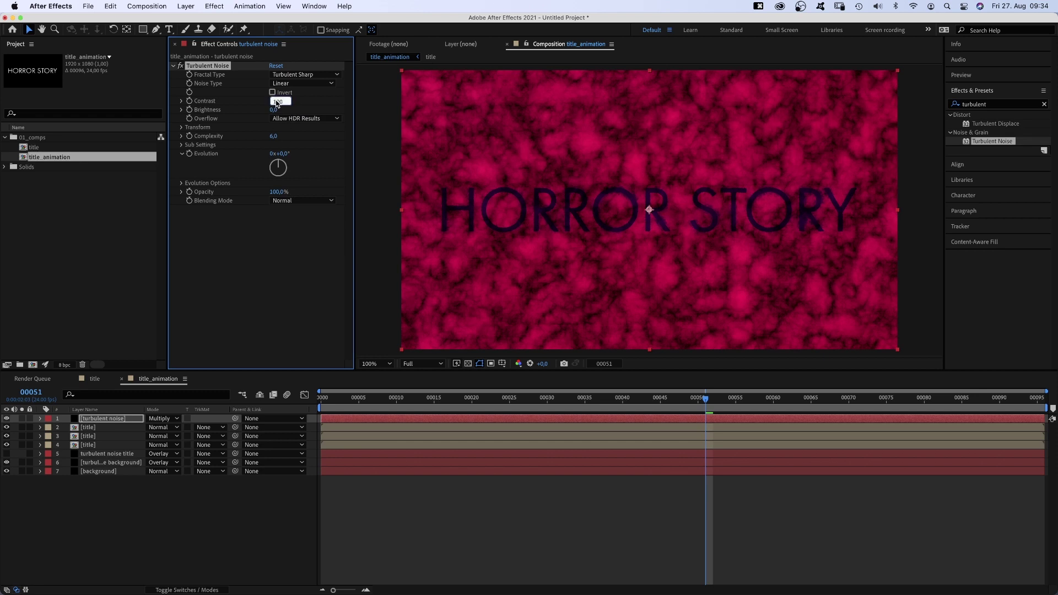
pyautogui.write('640')
pyautogui.press('Return')
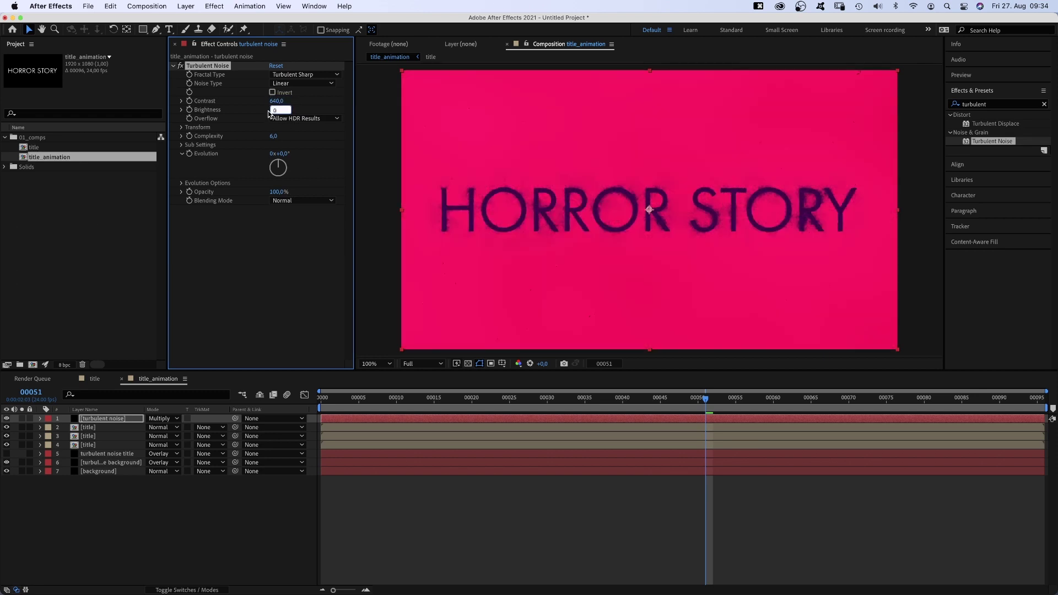
pyautogui.write('-54')
pyautogui.press('Return')
pyautogui.click(182, 128)
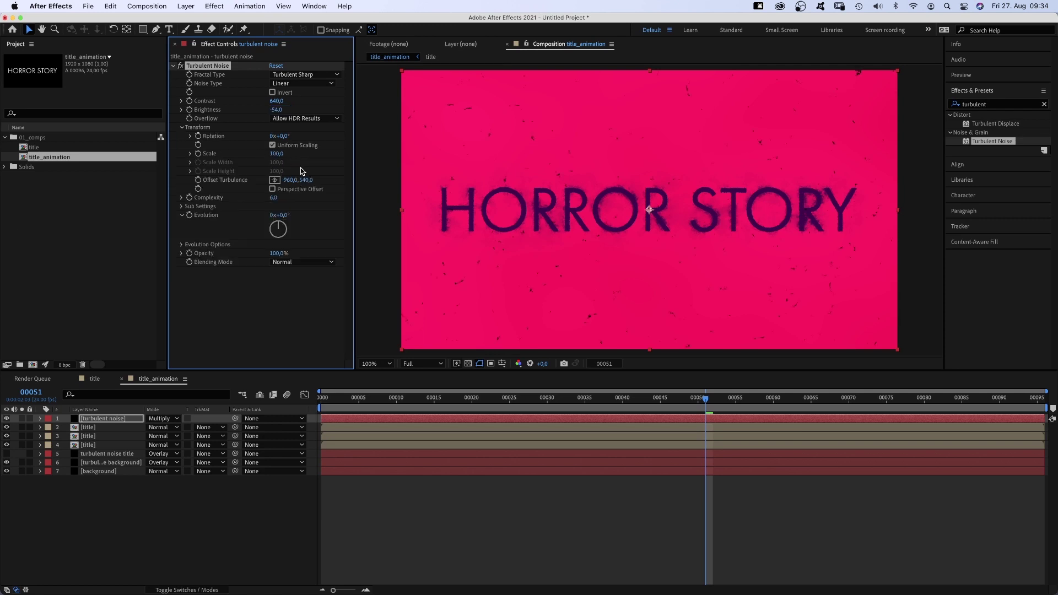
pyautogui.write('50')
pyautogui.press('Return')
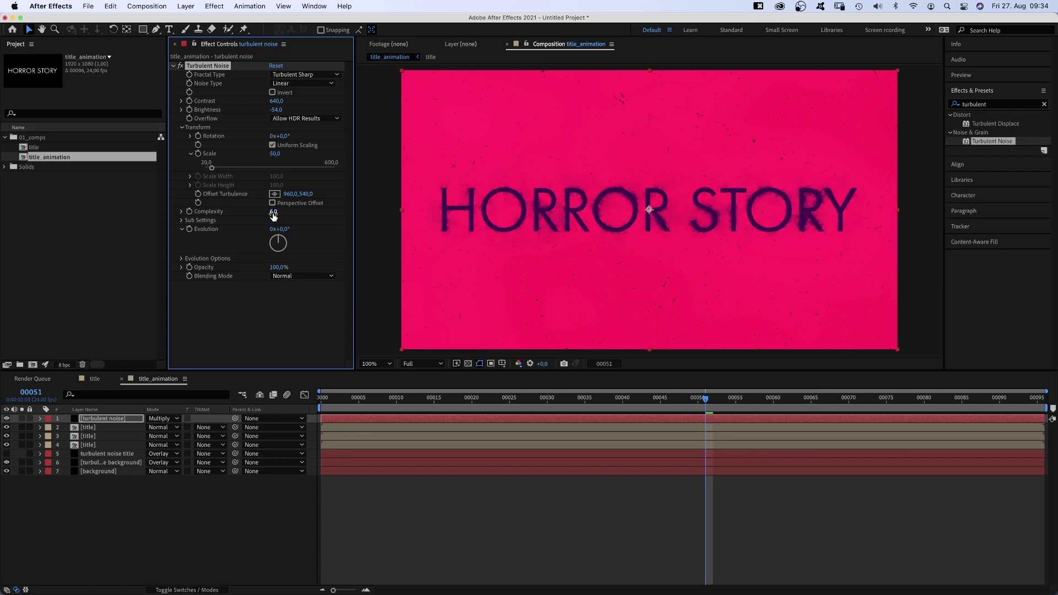
# Step: Give Evolution the expression 'posterizeTime(8); time*400' and preview the grain
pyautogui.keyDown('alt'); pyautogui.click(189, 229); pyautogui.keyUp('alt')
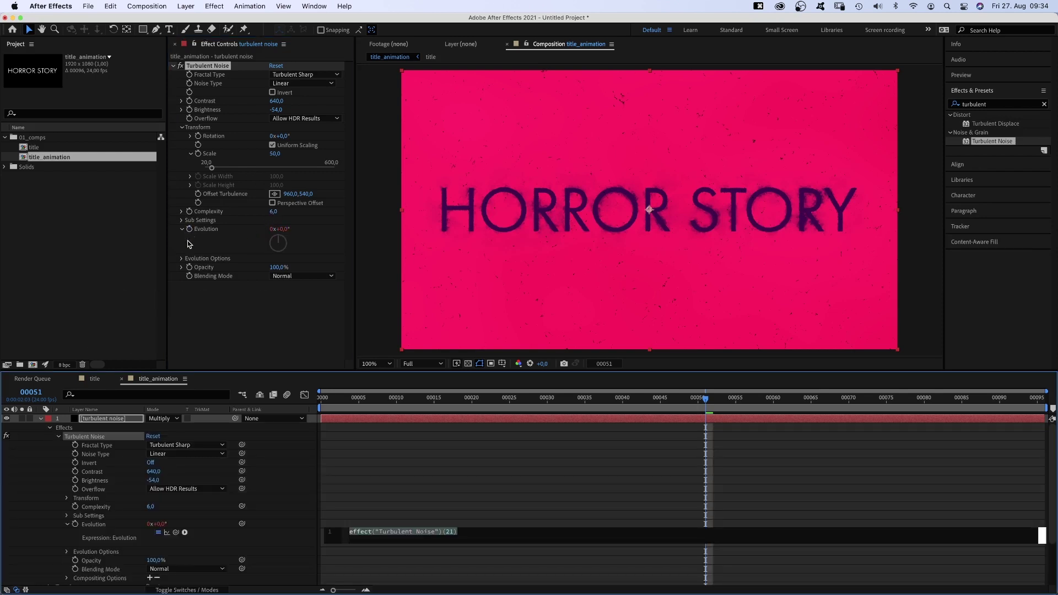
pyautogui.write('posterize')
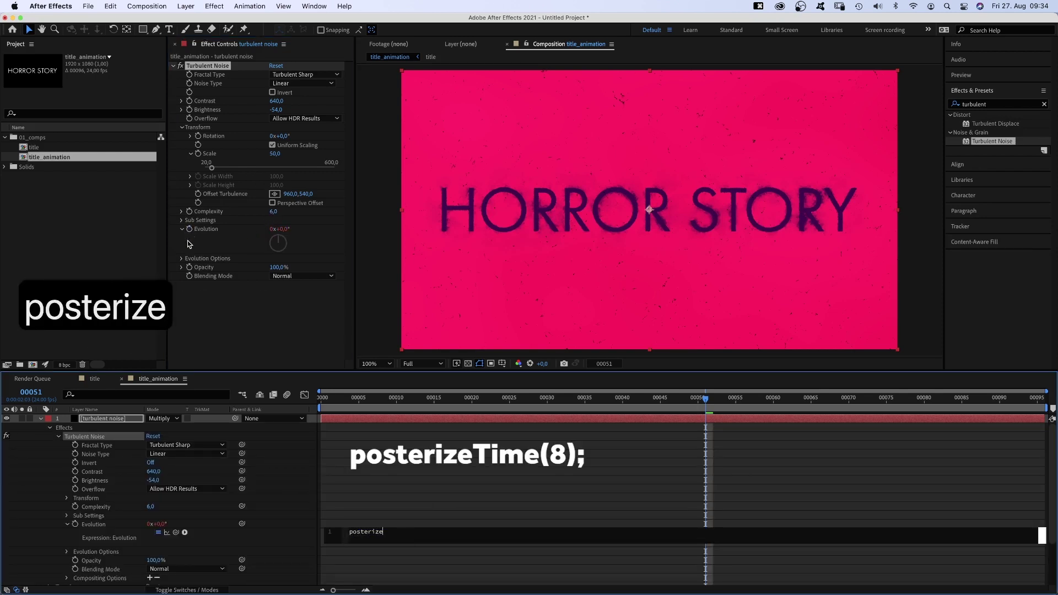
pyautogui.press('Return')
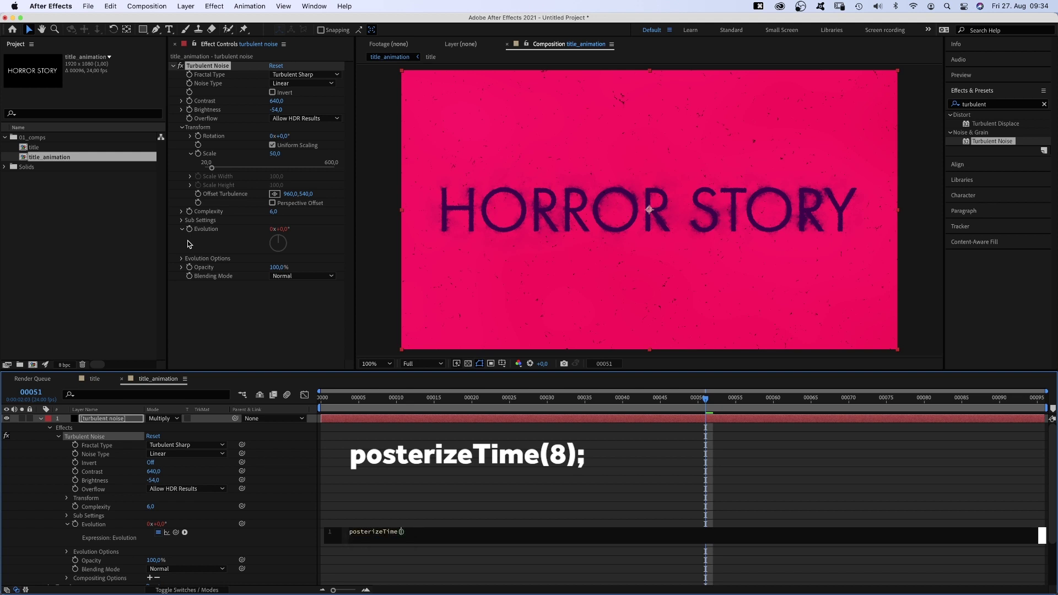
pyautogui.write('8);')
pyautogui.press('Return')
pyautogui.write('time*')
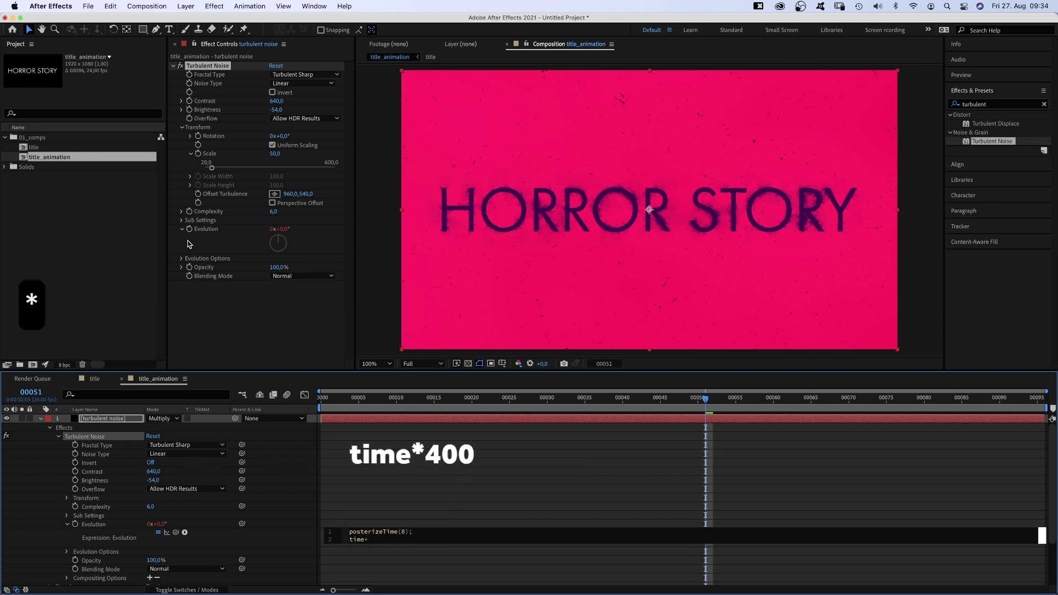
pyautogui.write('400')
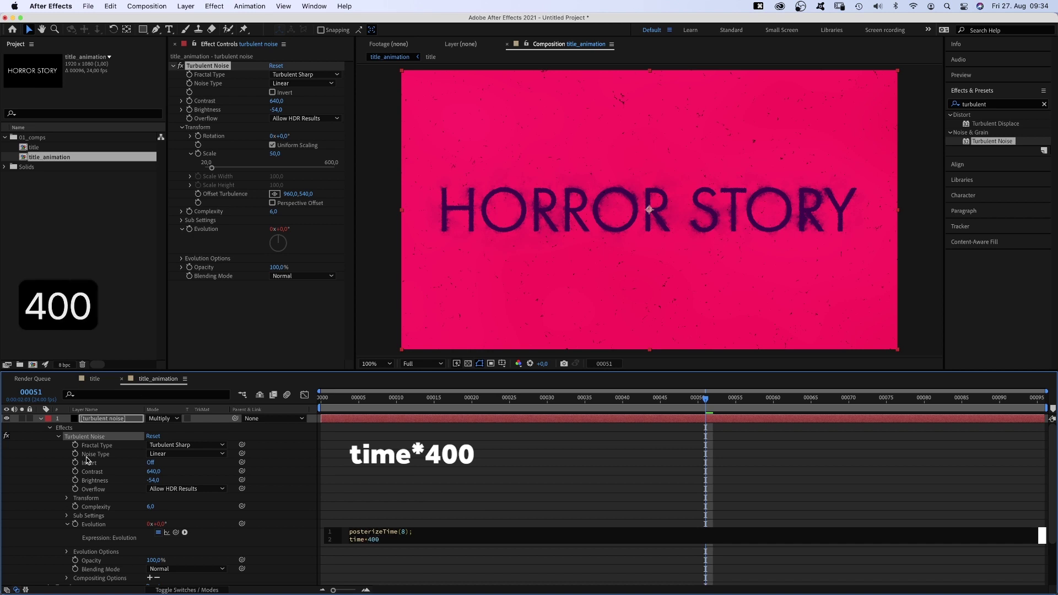
pyautogui.click(56, 487)
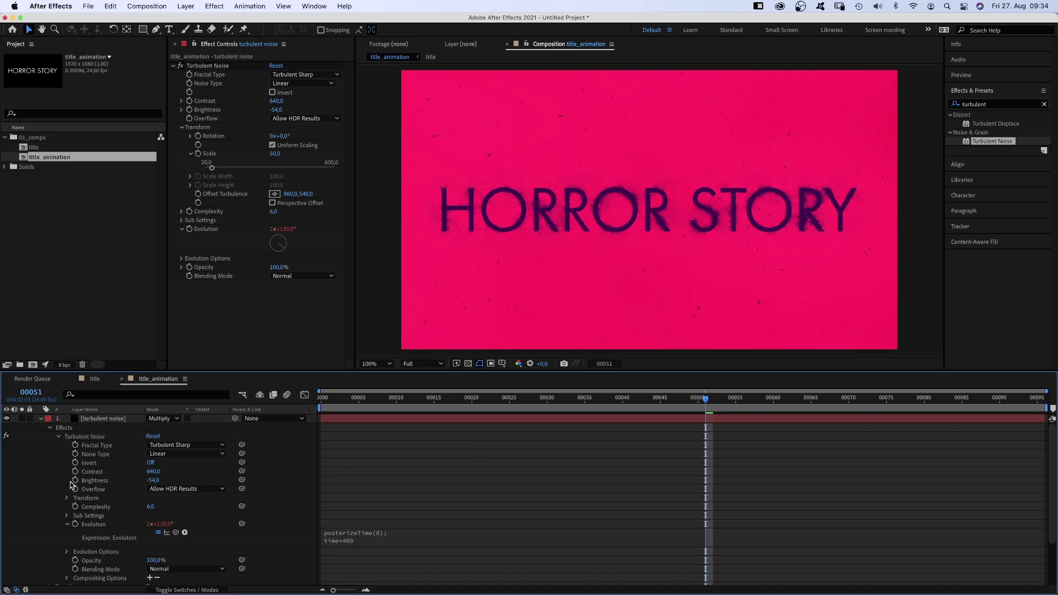
pyautogui.press('0')
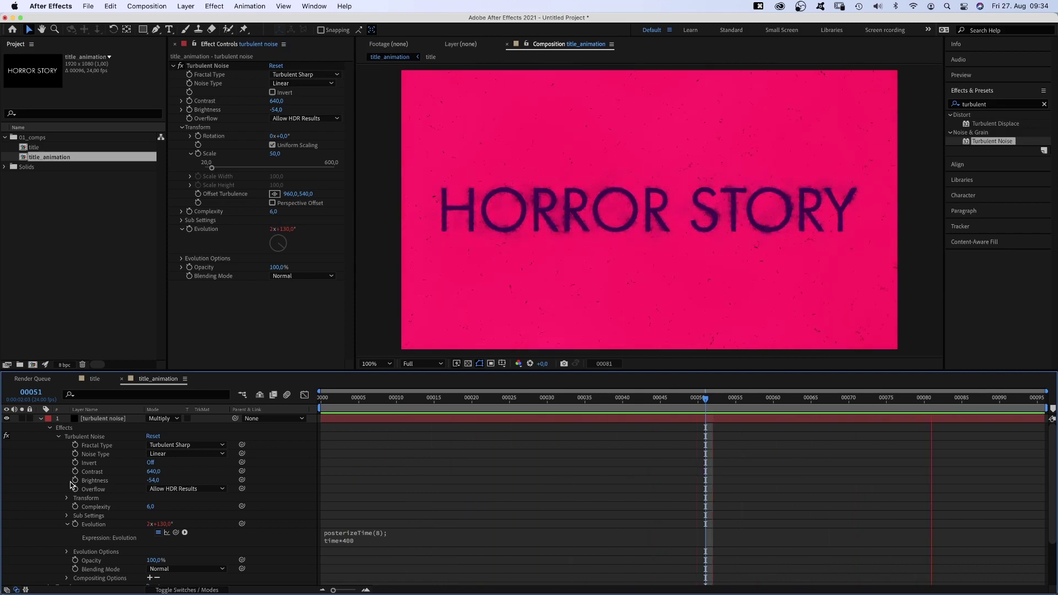
pyautogui.press('0')
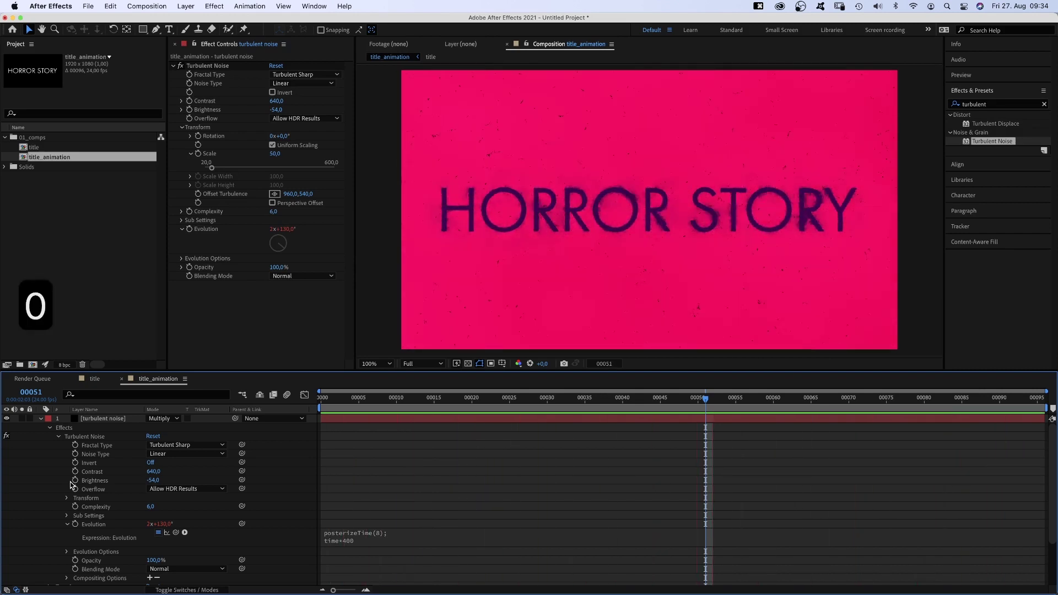
# Step: Duplicate the turbulent noise layer and give the copy Contrast 850 and Scale 100
pyautogui.click(40, 419)
pyautogui.click(103, 419)
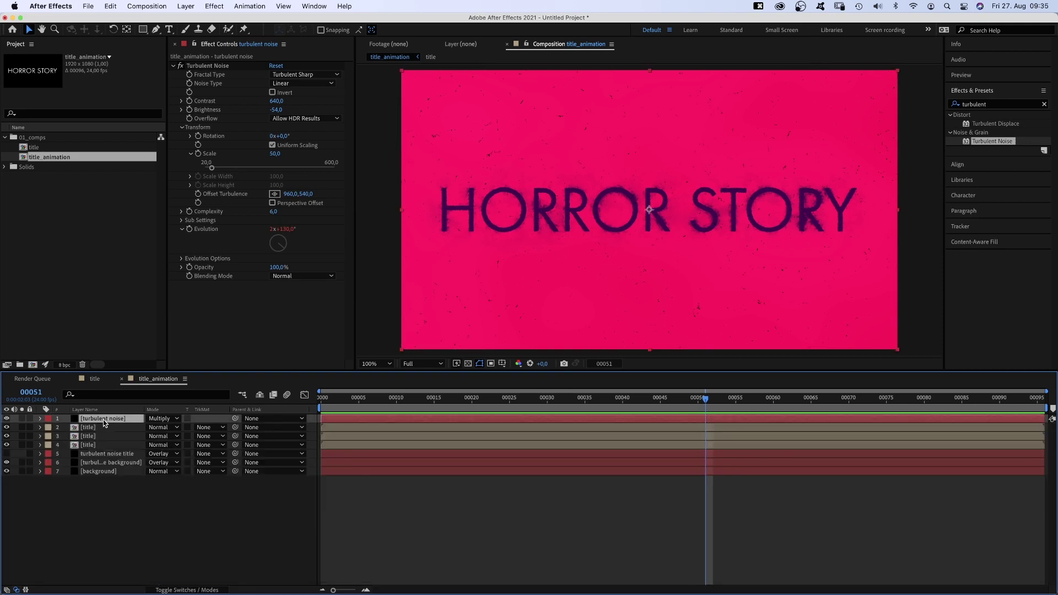
pyautogui.press('super+d')
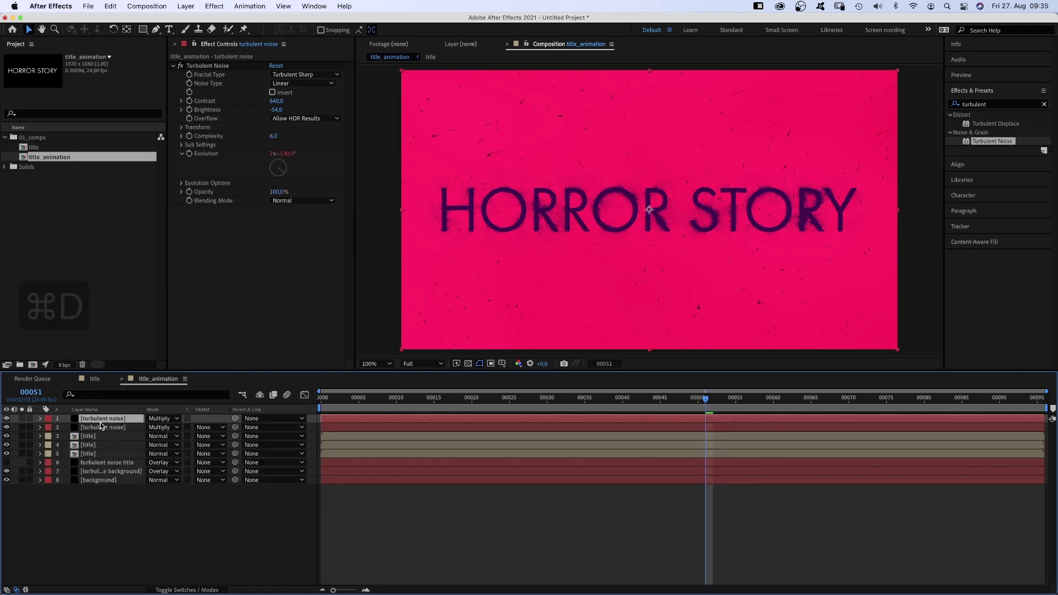
pyautogui.click(276, 100)
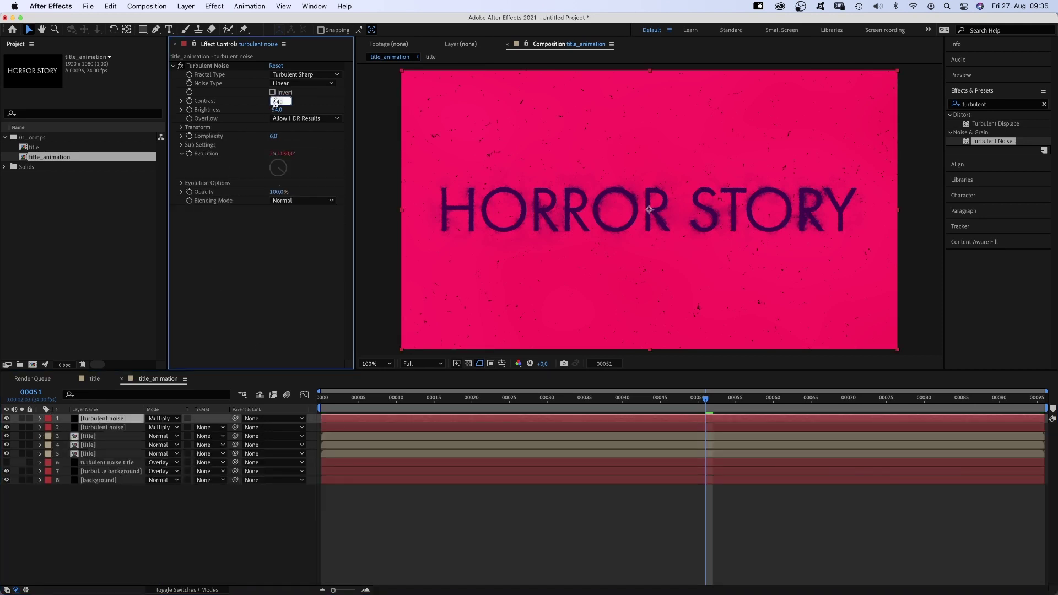
pyautogui.write('850')
pyautogui.press('Return')
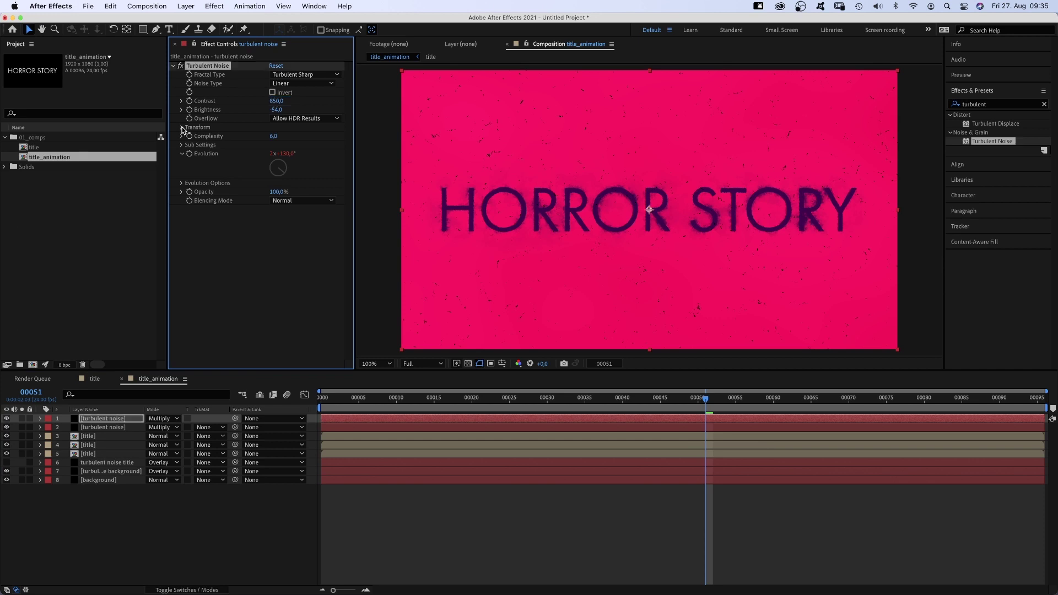
pyautogui.click(182, 128)
pyautogui.write('1')
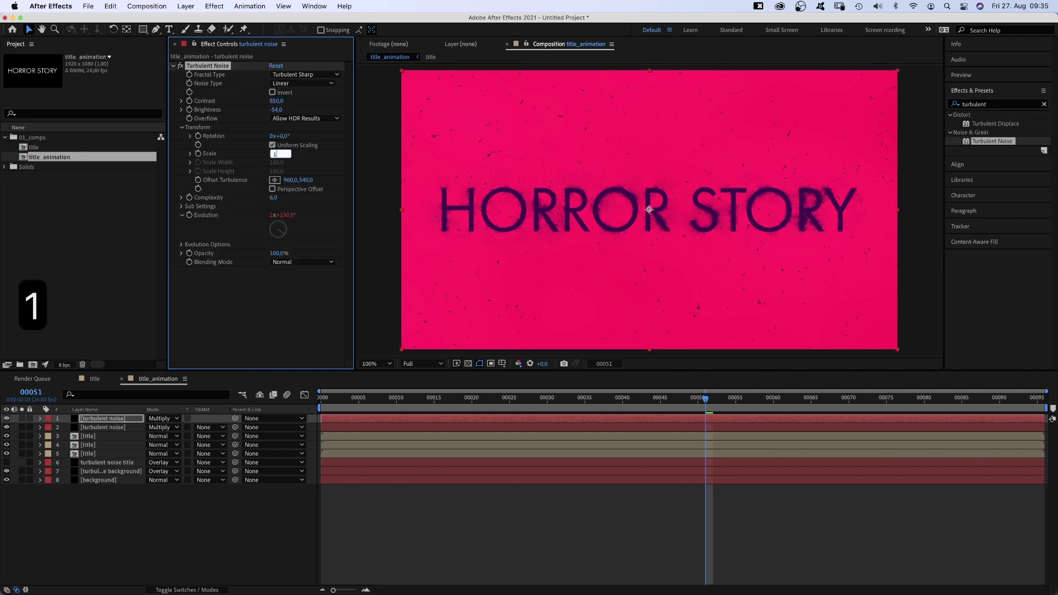
pyautogui.write('00')
pyautogui.press('Return')
pyautogui.click(190, 152)
# Step: Change the top noise layer's Evolution expression to time*200
pyautogui.click(39, 418)
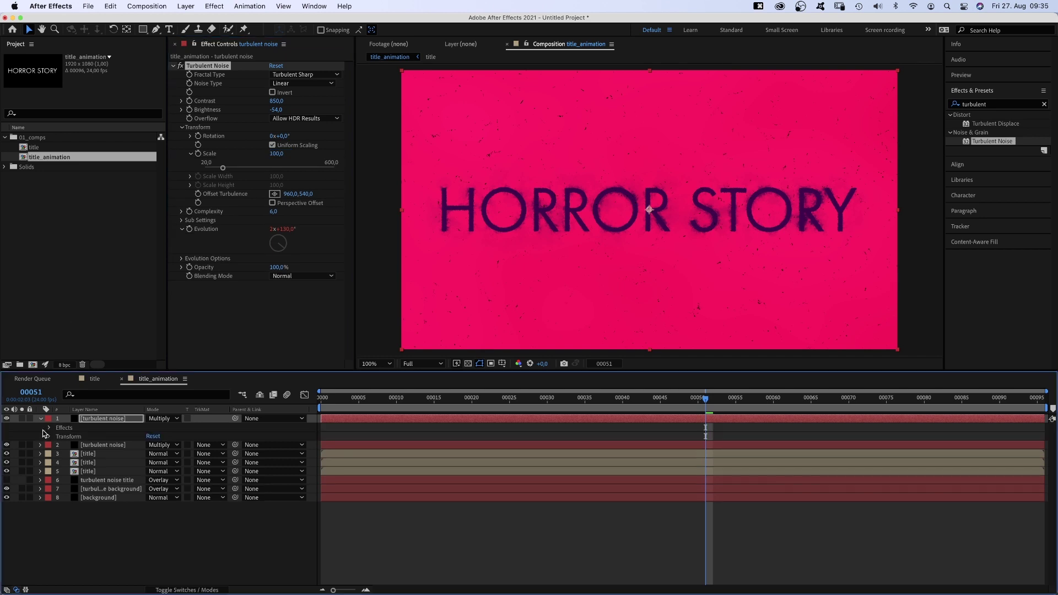
pyautogui.click(58, 436)
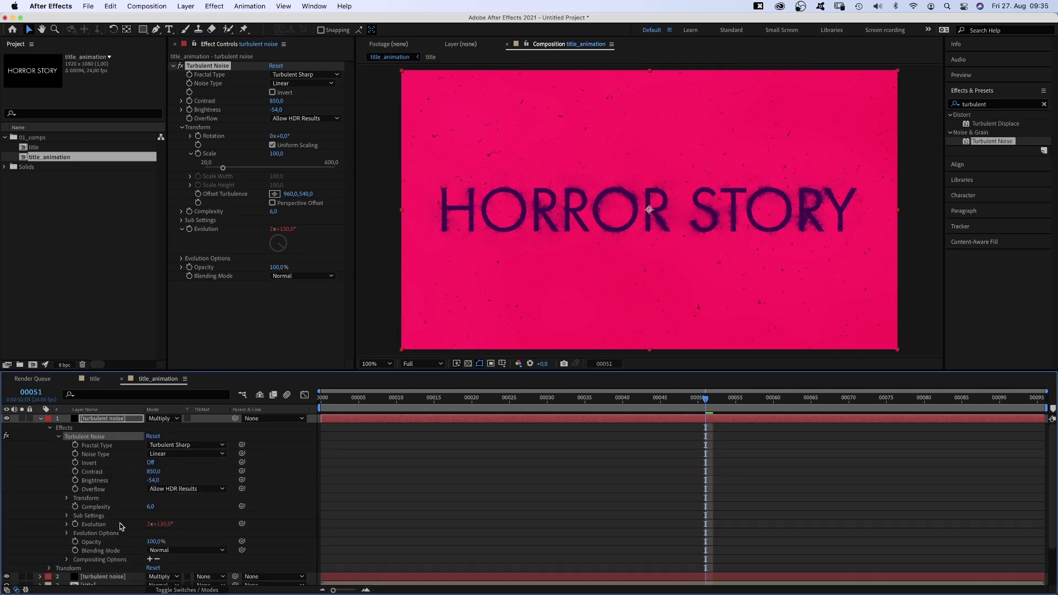
pyautogui.click(67, 524)
pyautogui.click(388, 540)
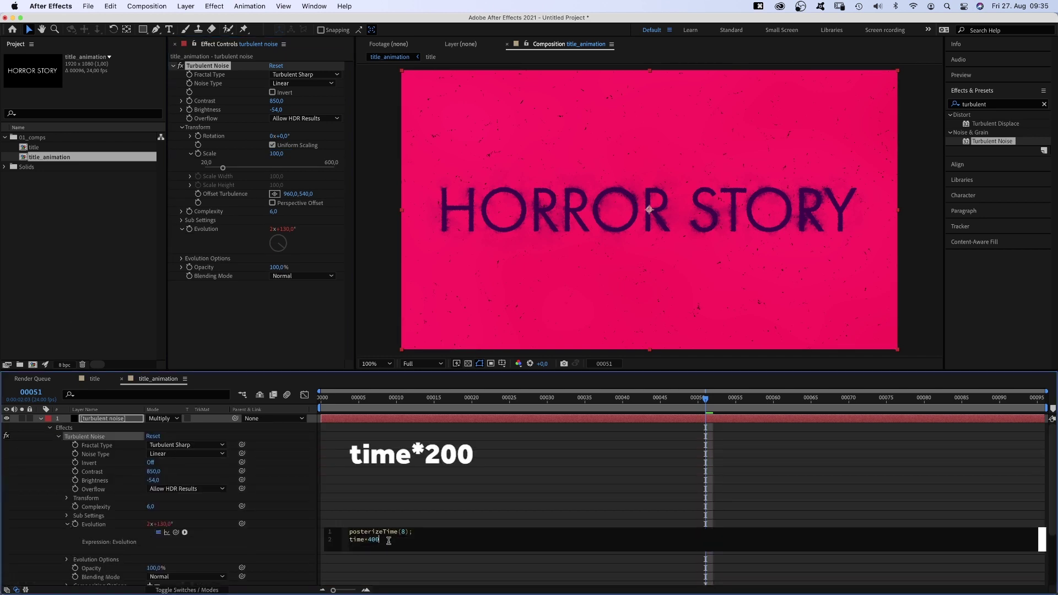
pyautogui.press('BackSpace')
pyautogui.press('BackSpace')
pyautogui.press('BackSpace')
pyautogui.write('200')
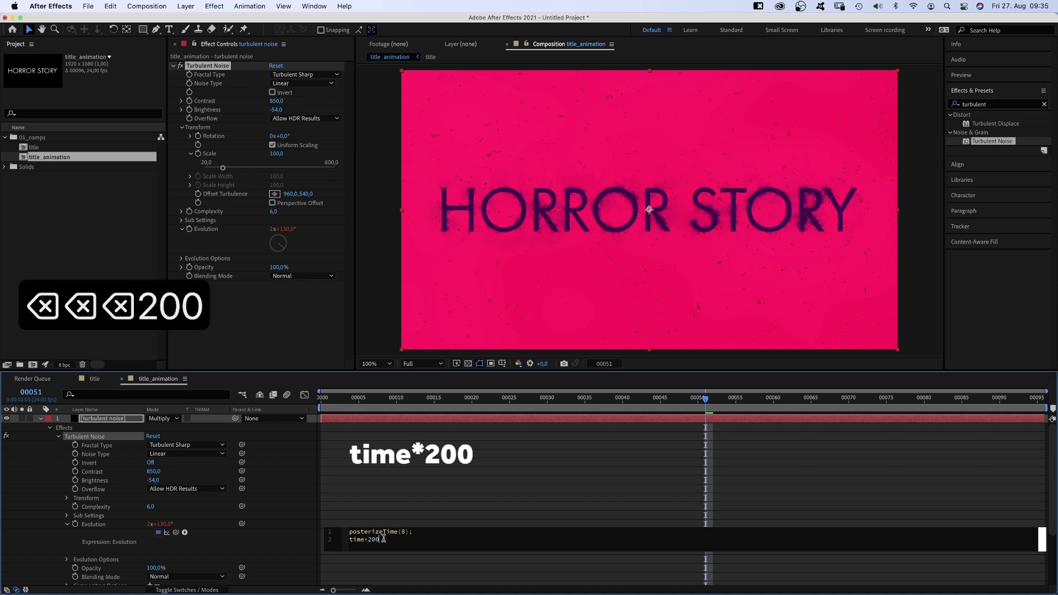
pyautogui.click(44, 466)
# Step: Duplicate the noise layer again and scale the new copy to 450
pyautogui.click(49, 427)
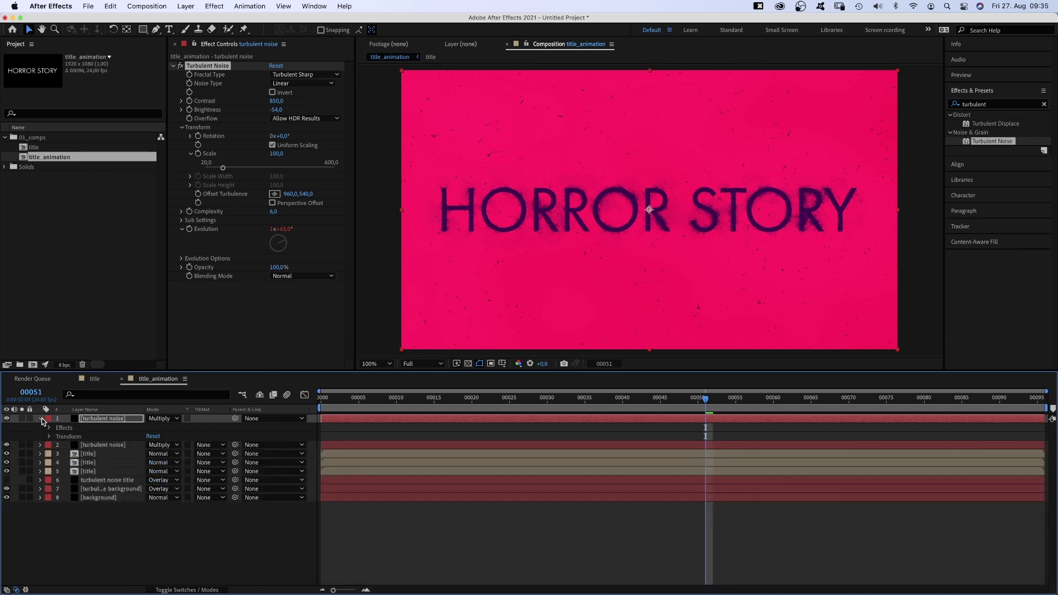
pyautogui.click(106, 417)
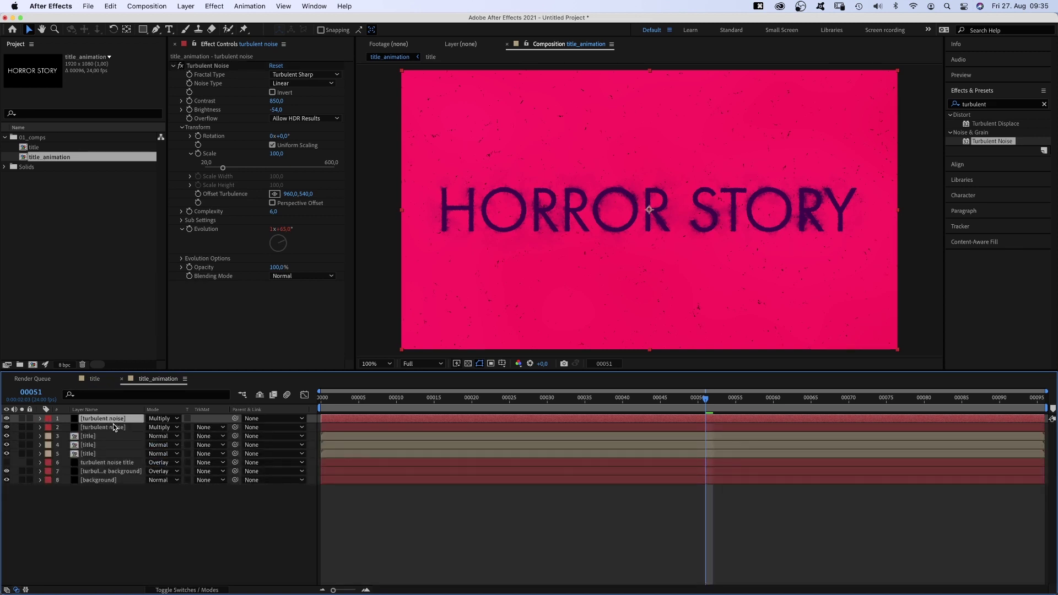
pyautogui.press('super+d')
pyautogui.click(182, 128)
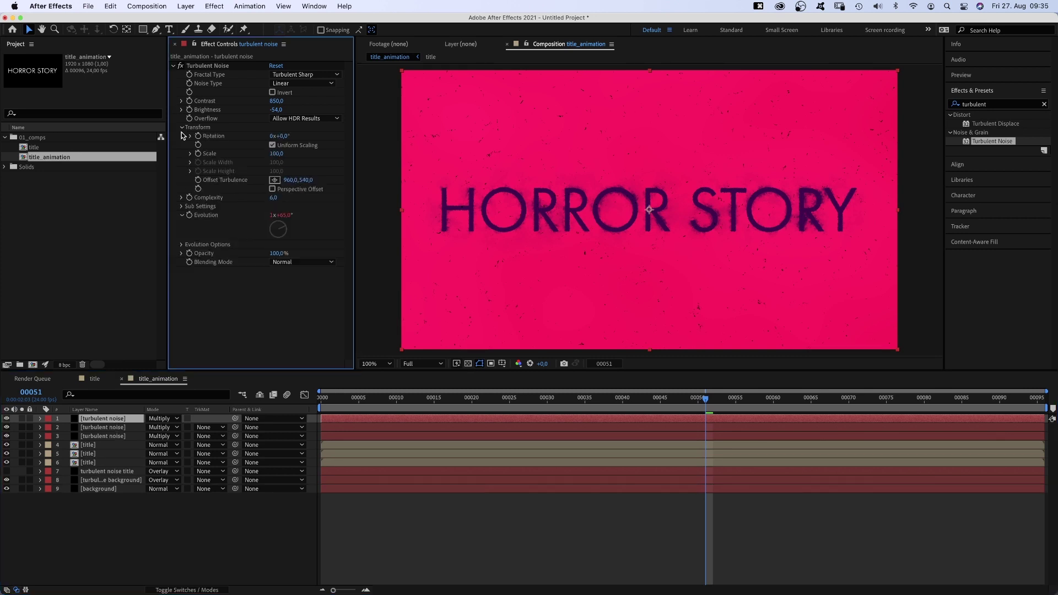
pyautogui.write('450')
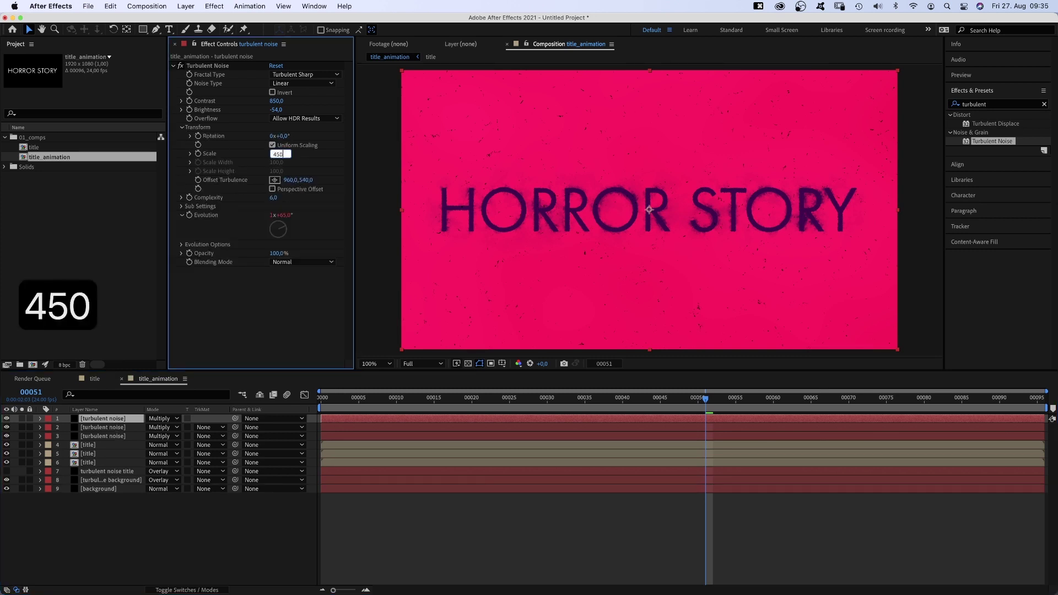
pyautogui.press('Return')
# Step: Add a new adjustment layer named noise
pyautogui.press('super+alt+y')
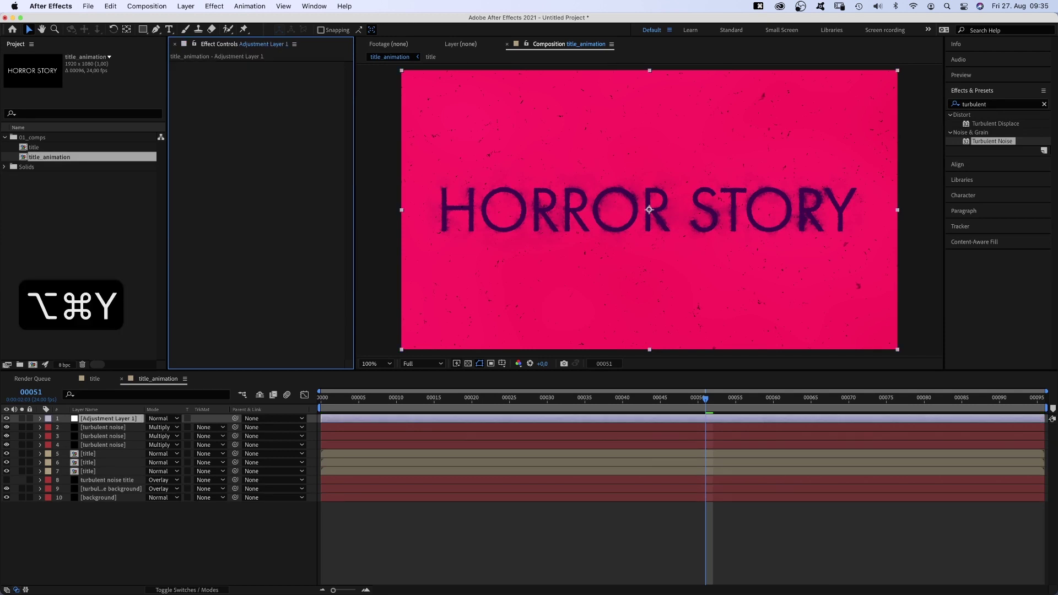
pyautogui.press('Return')
pyautogui.write('noise')
pyautogui.press('Return')
# Step: Apply the Noise effect at 10% amount to it and preview the result
pyautogui.click(999, 103)
pyautogui.write('noise')
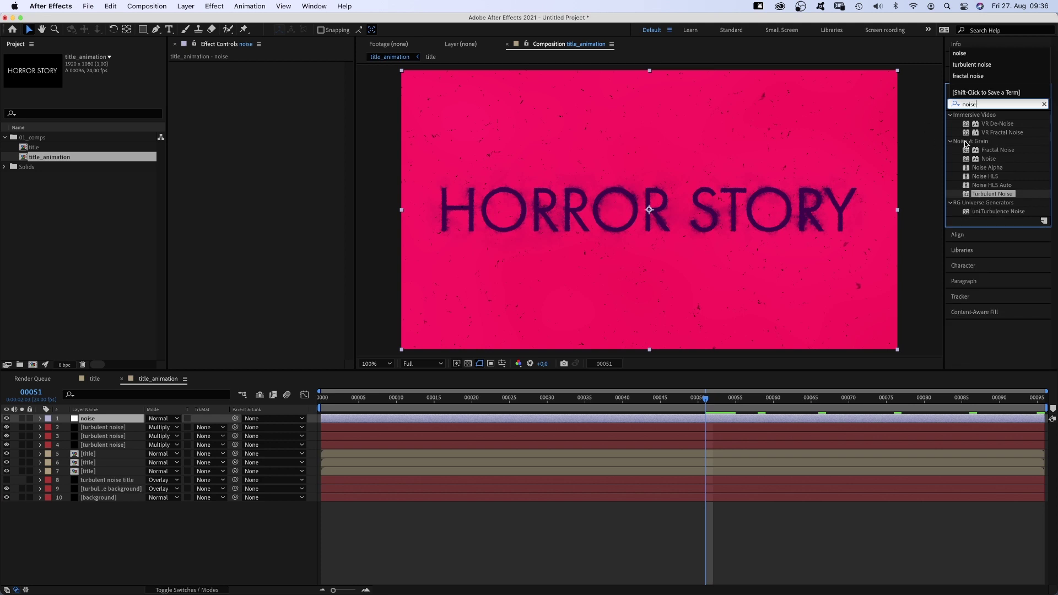
pyautogui.moveTo(963, 162); pyautogui.dragTo(532, 207)
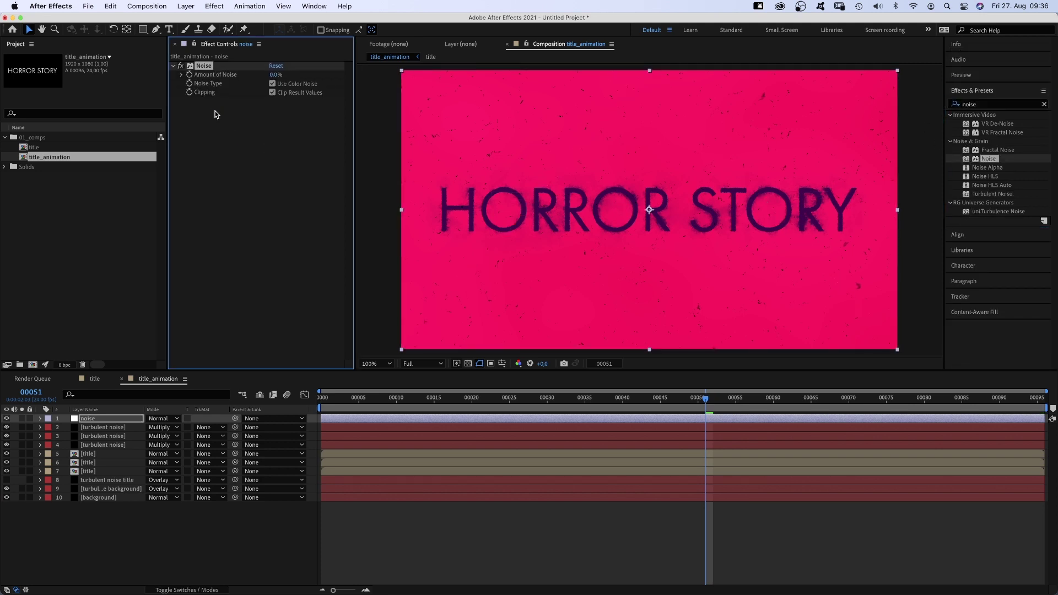
pyautogui.write('10')
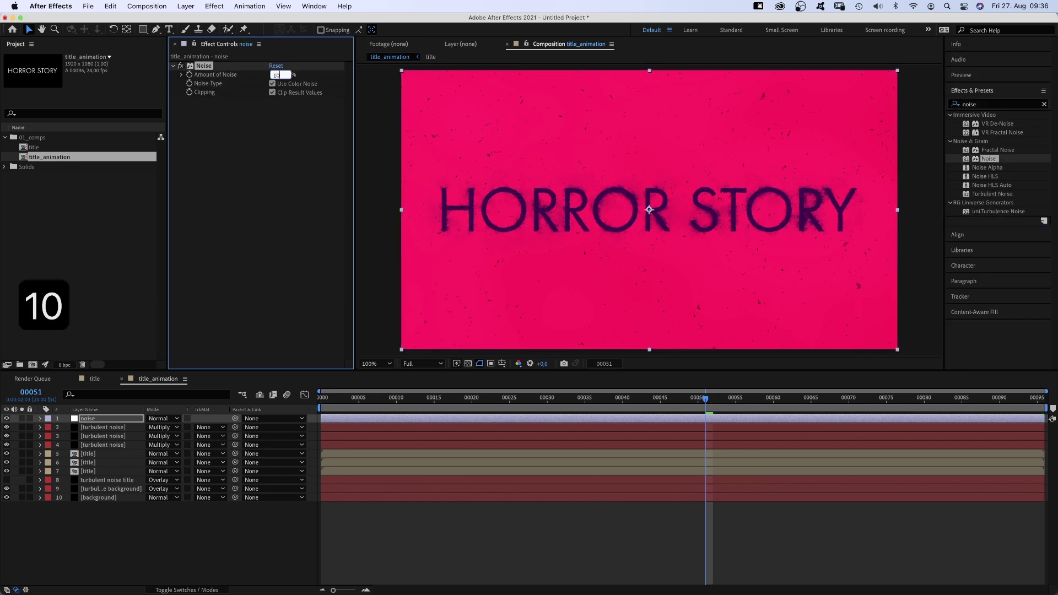
pyautogui.press('Return')
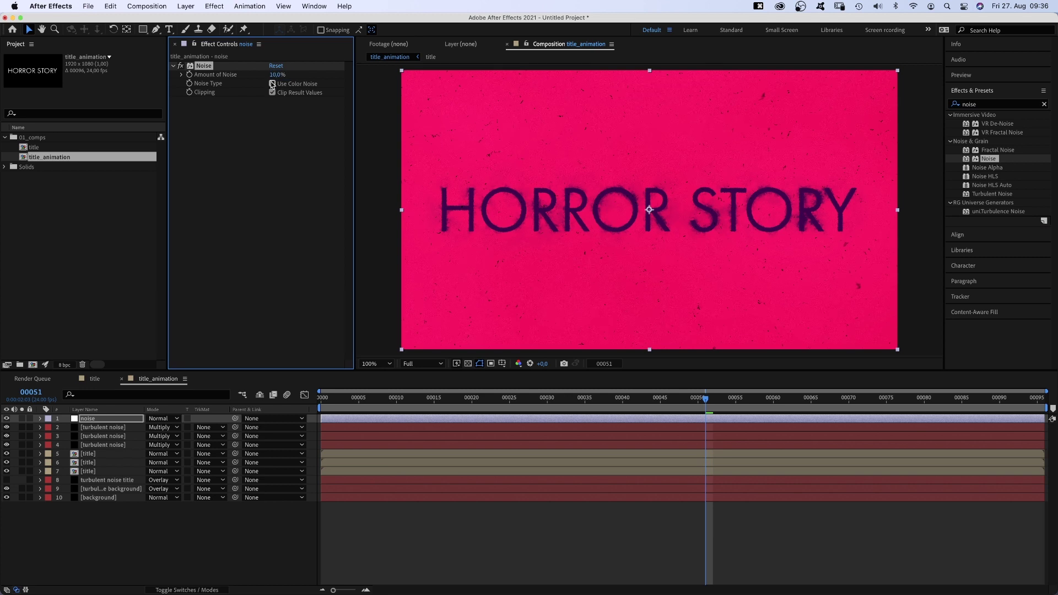
pyautogui.press('KP_0')
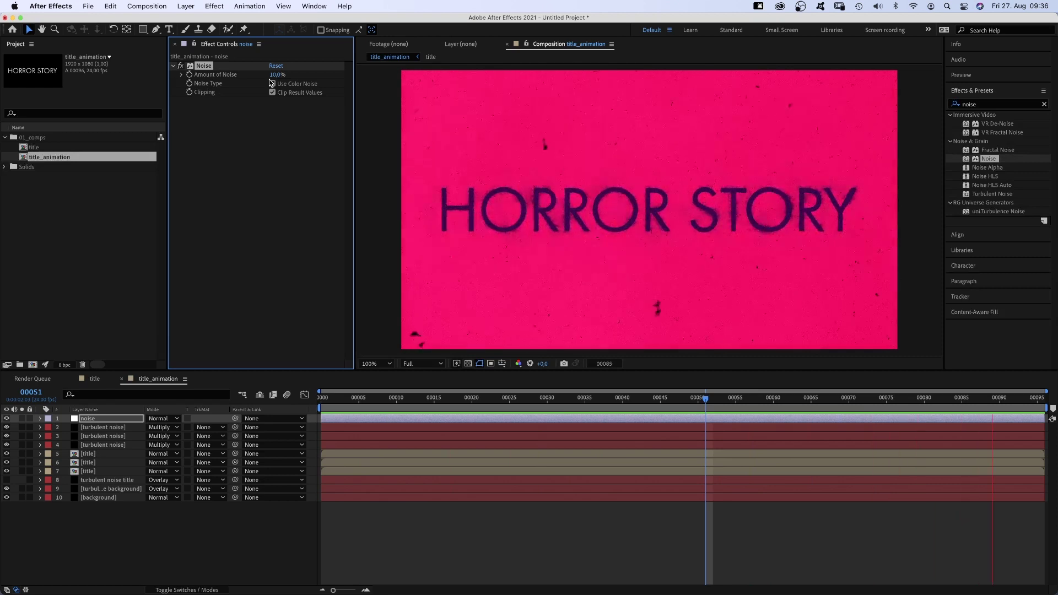
pyautogui.press('super+y')
pyautogui.write('vignette')
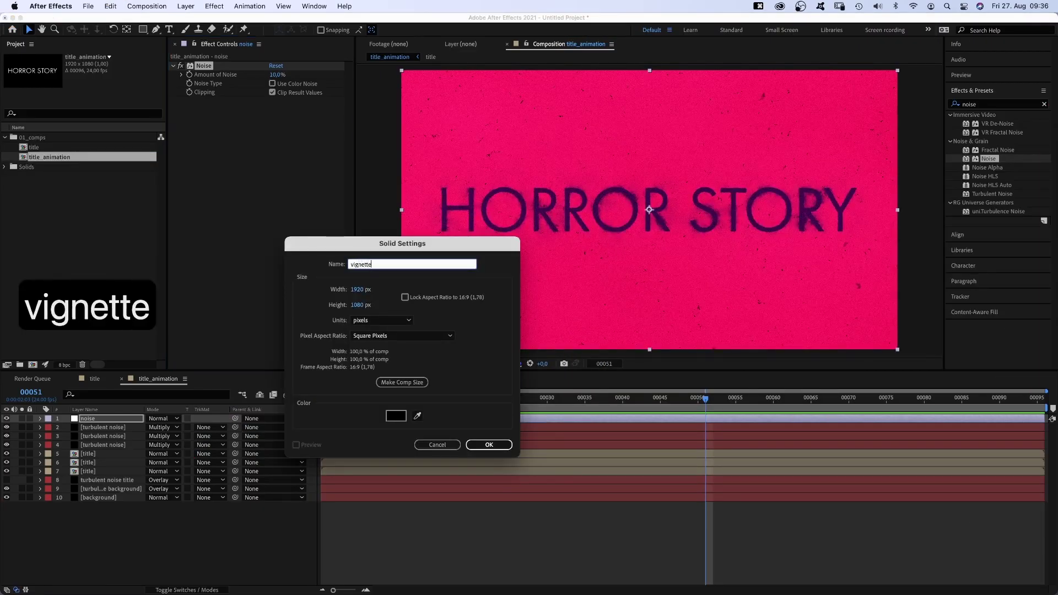
# Step: Create the black vignette solid with a full-frame ellipse mask
pyautogui.press('Return')
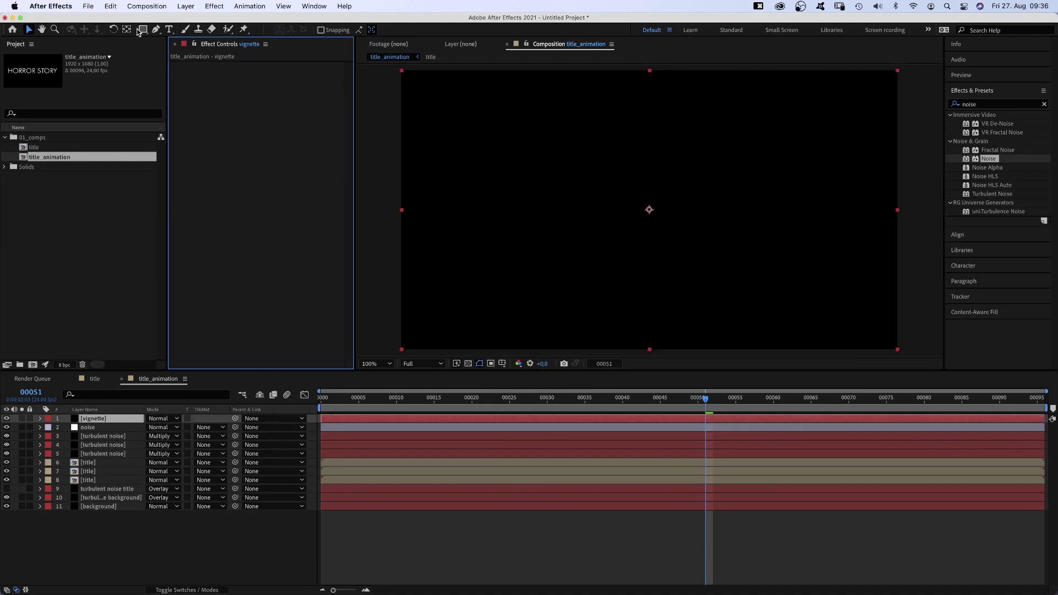
pyautogui.moveTo(141, 30); pyautogui.dragTo(171, 55)
pyautogui.doubleClick(143, 31)
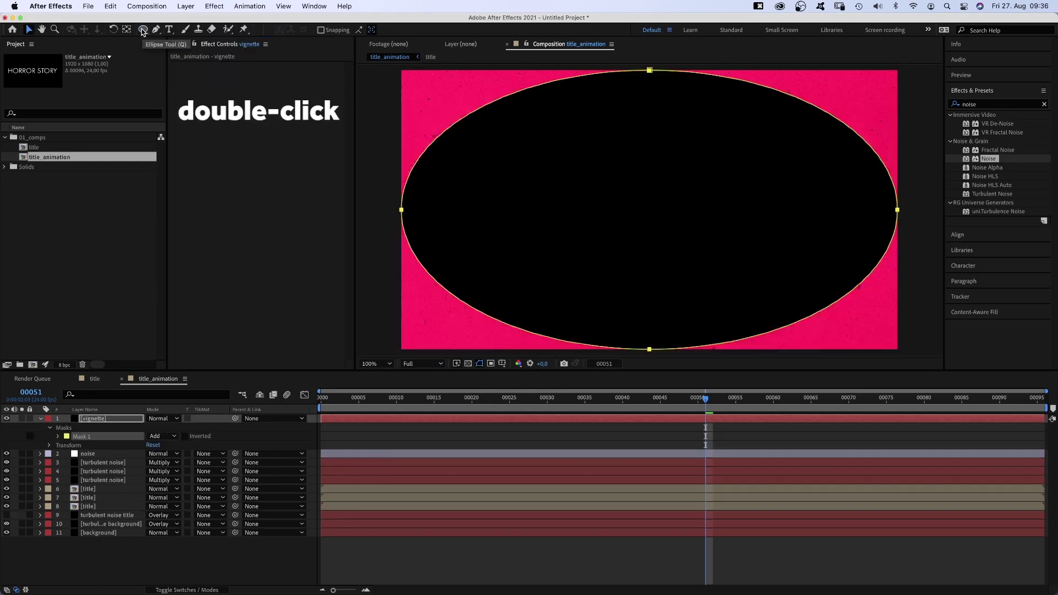
# Step: Set the mask to Subtract with 300 px feather and 40% opacity
pyautogui.click(58, 436)
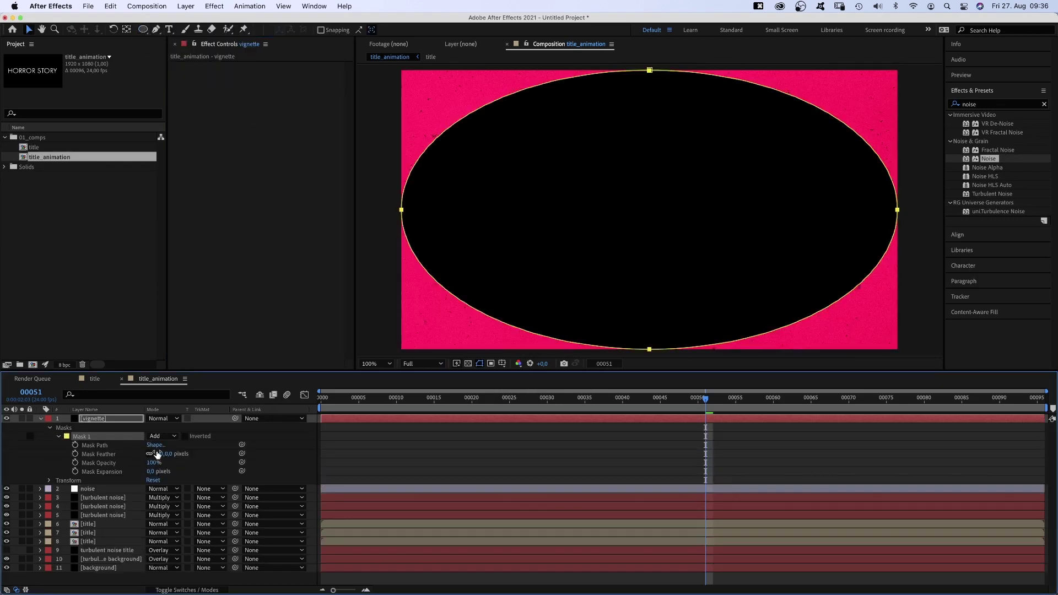
pyautogui.click(160, 436)
pyautogui.click(165, 469)
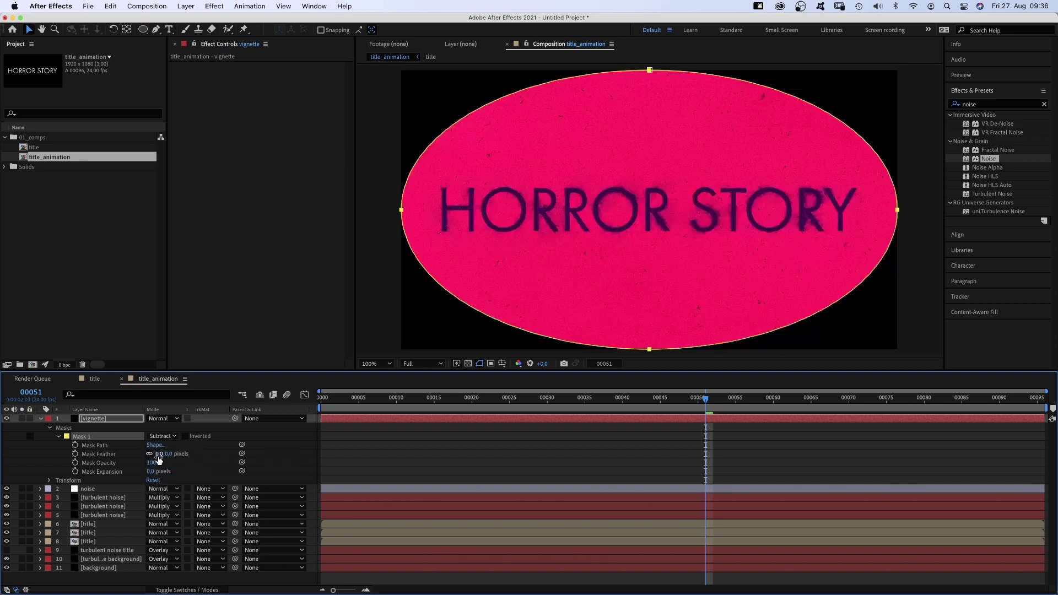
pyautogui.write('300')
pyautogui.press('Return')
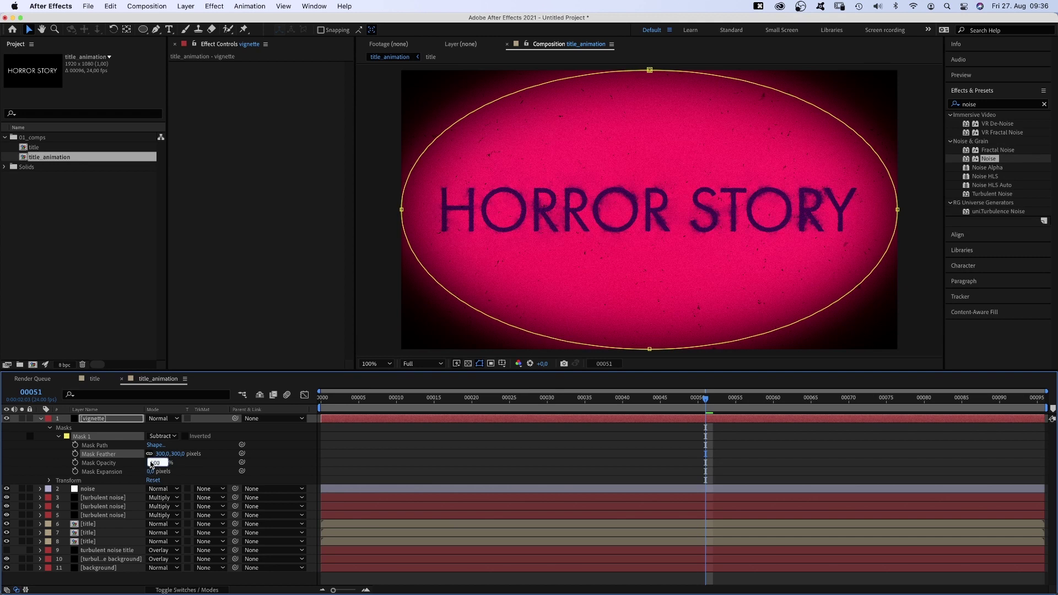
pyautogui.write('40')
pyautogui.press('Return')
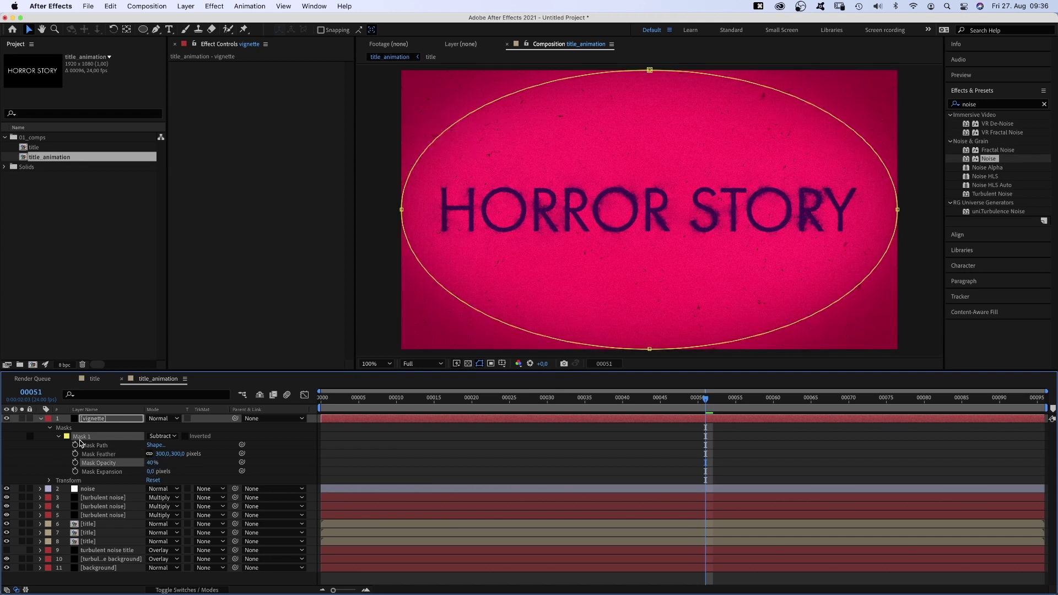
# Step: Add an adjustment layer named BC with Brightness & Contrast applied
pyautogui.press('alt+super+y')
pyautogui.press('Return')
pyautogui.write('BC')
pyautogui.press('Return')
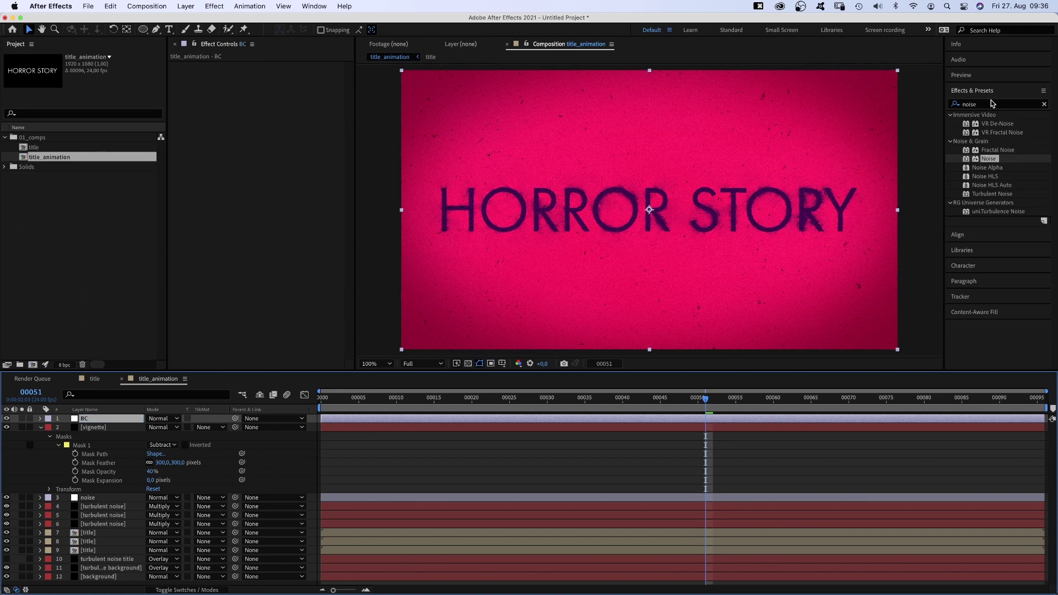
pyautogui.press('super+f')
pyautogui.write('brigh')
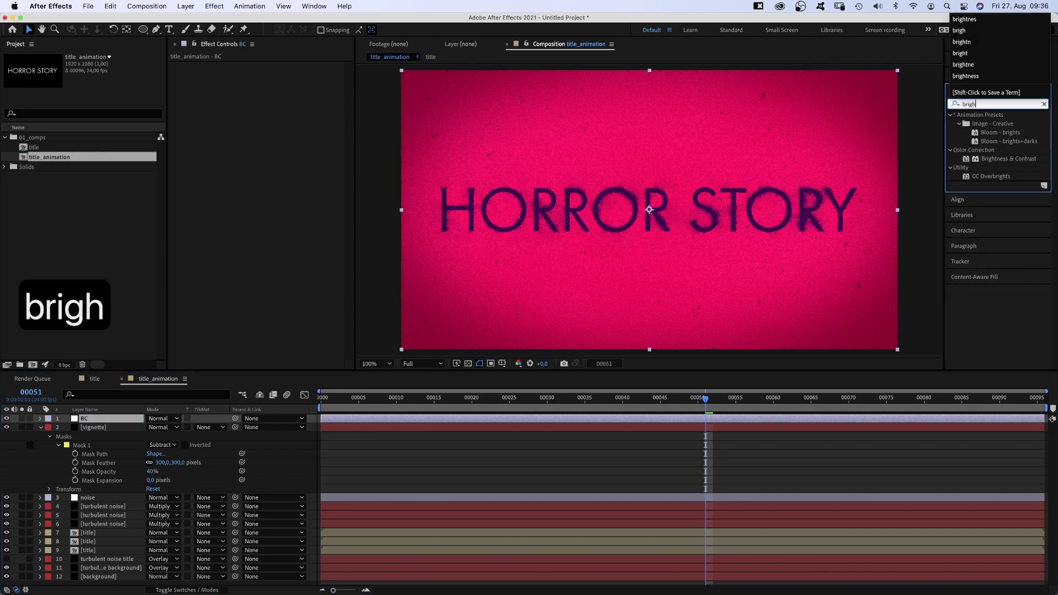
pyautogui.moveTo(966, 159); pyautogui.dragTo(252, 106)
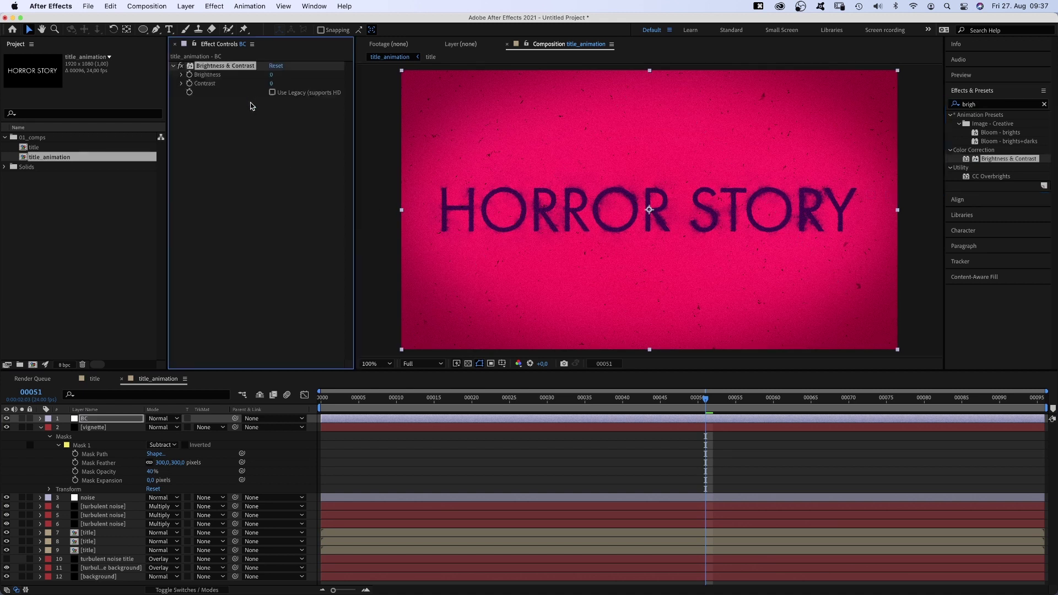
# Step: Drive Brightness with a random(-2,5) expression and copy that expression
pyautogui.keyDown('alt'); pyautogui.click(190, 75); pyautogui.keyUp('alt')
pyautogui.write('rand')
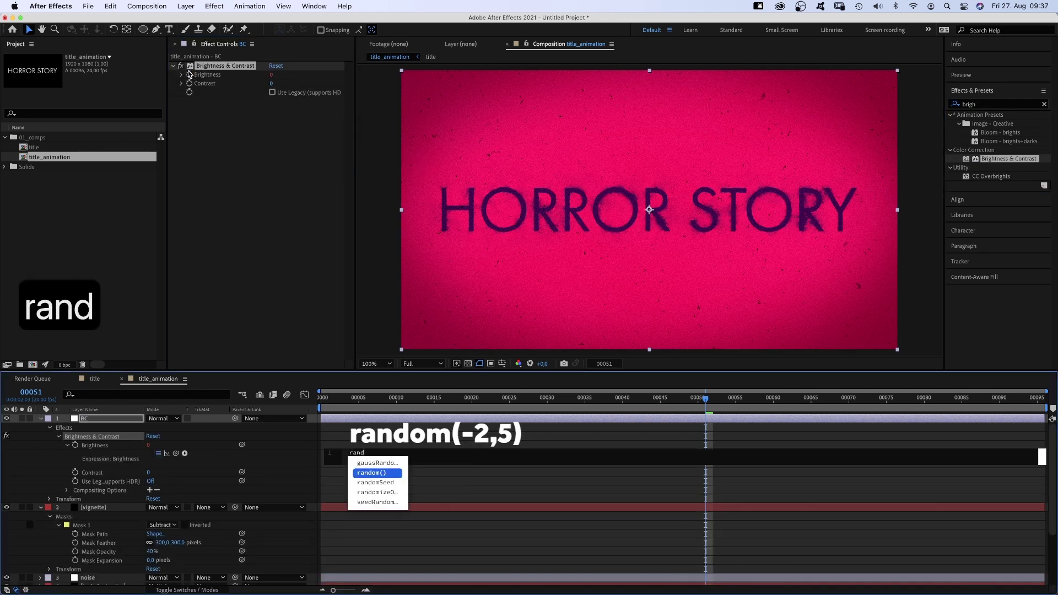
pyautogui.write('om')
pyautogui.press('Return')
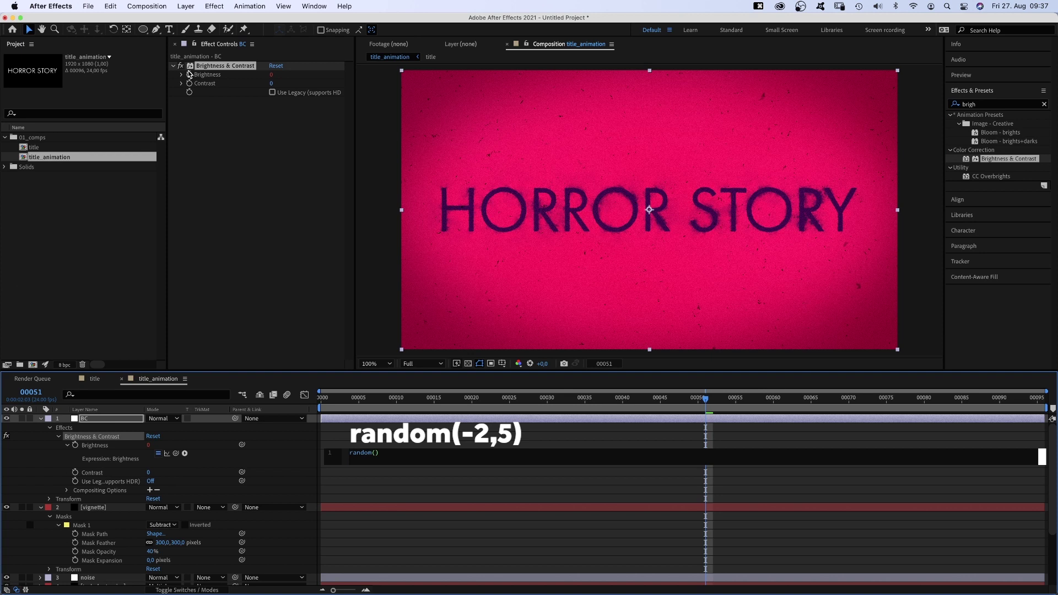
pyautogui.write('-2,5')
pyautogui.moveTo(410, 455); pyautogui.dragTo(326, 451)
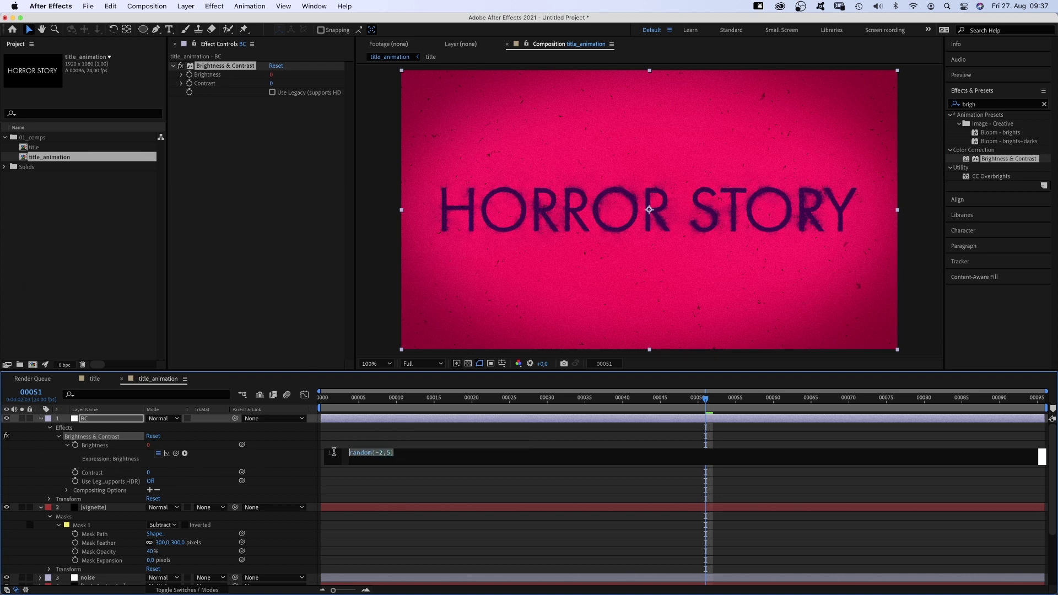
pyautogui.press('cmd+c')
pyautogui.click(225, 127)
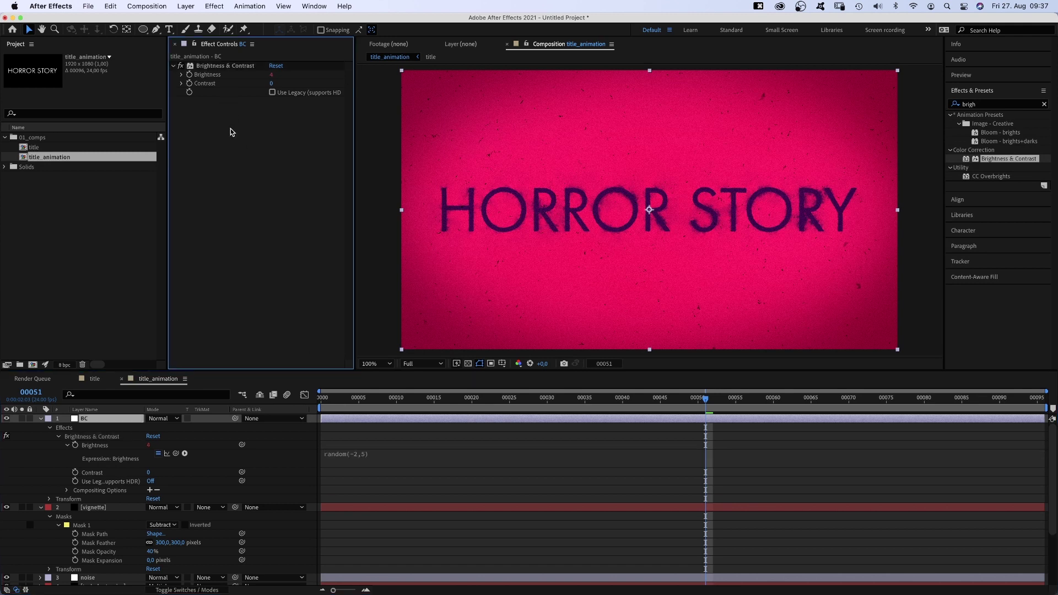
# Step: Paste the random(-2,5) expression into Contrast and preview the flicker
pyautogui.keyDown('alt'); pyautogui.click(189, 84); pyautogui.keyUp('alt')
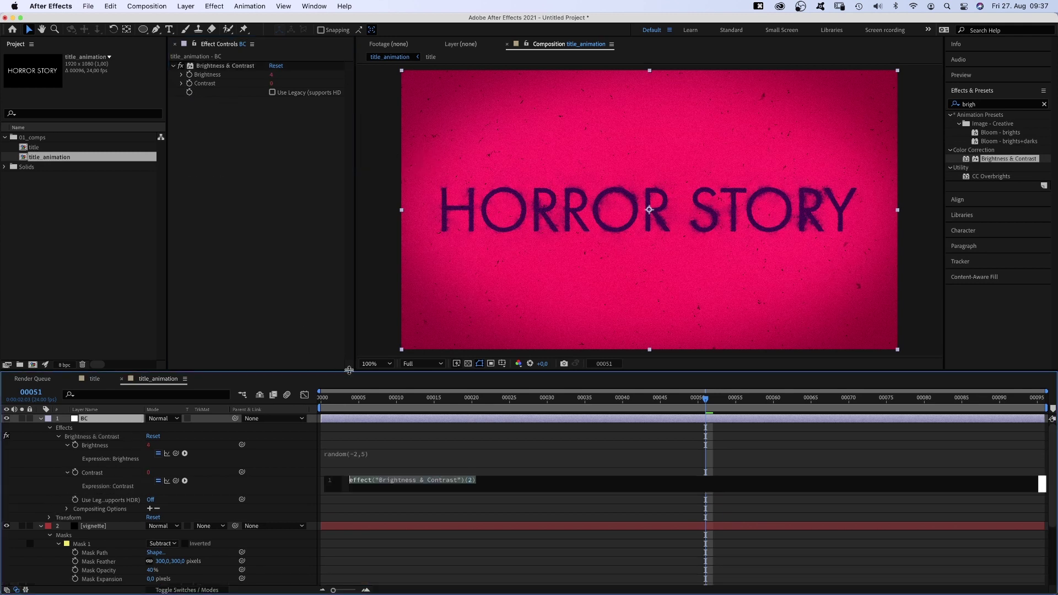
pyautogui.hotkey('ctrl', 'v')
pyautogui.click(45, 469)
pyautogui.press('space')
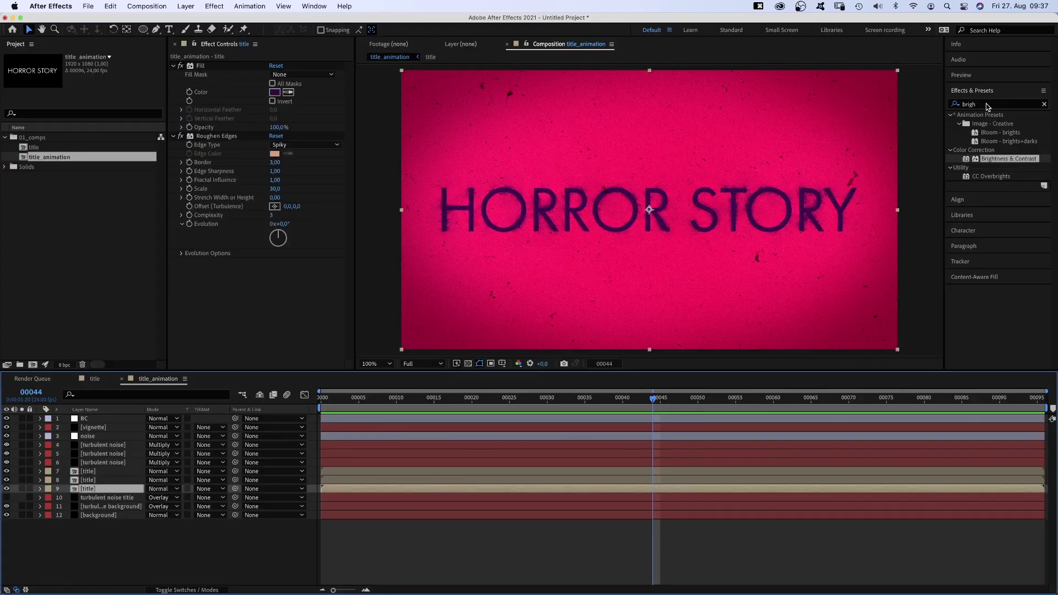
# Step: Apply Turbulent Displace to the HORROR STORY title layer with Amount 4
pyautogui.click(986, 106)
pyautogui.write('turbule')
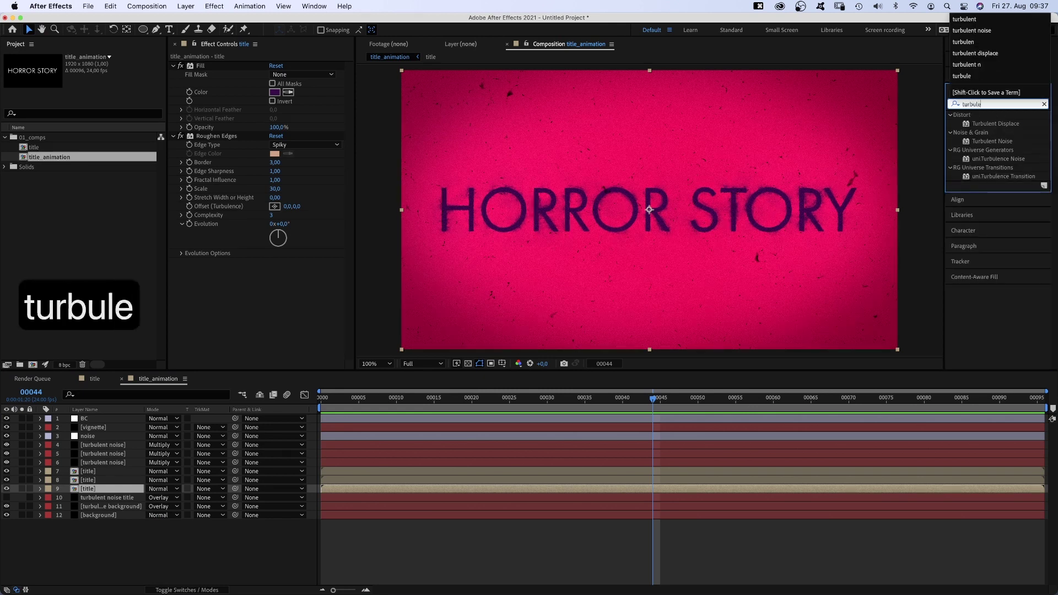
pyautogui.write('nt')
pyautogui.moveTo(965, 124); pyautogui.dragTo(274, 281)
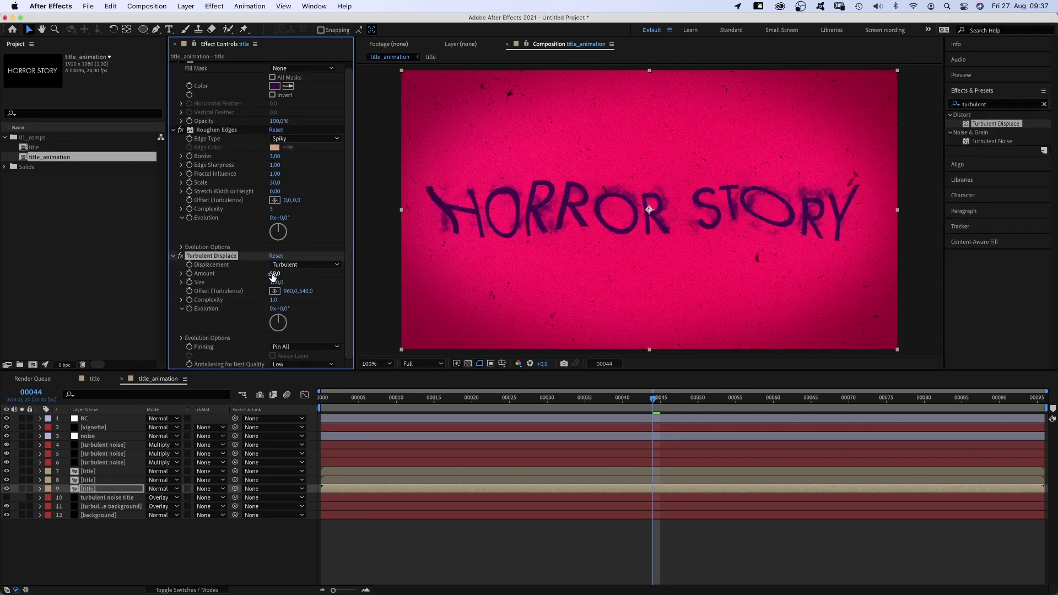
pyautogui.write('4')
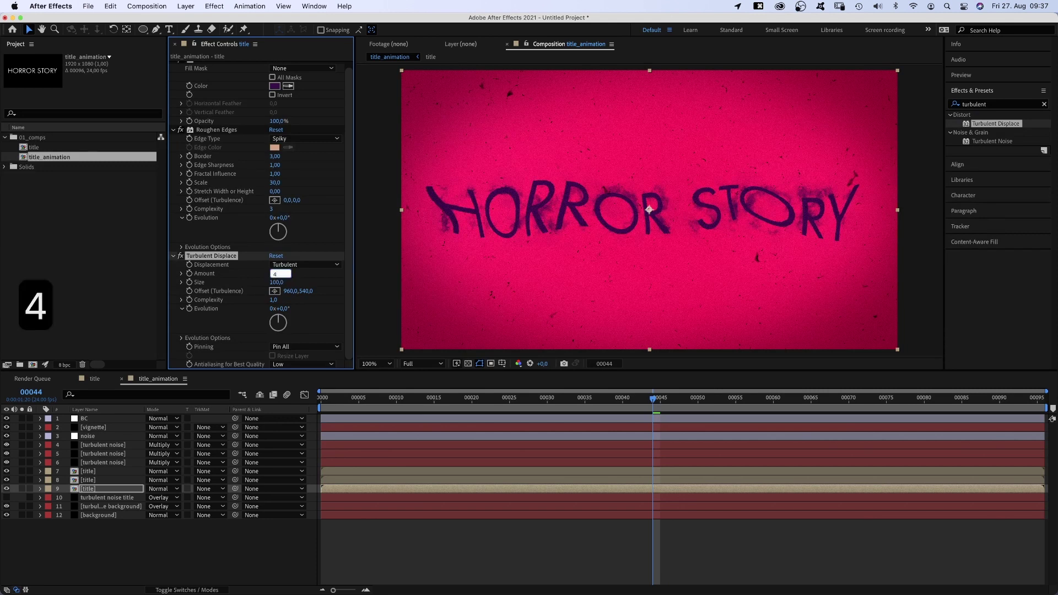
pyautogui.press('Return')
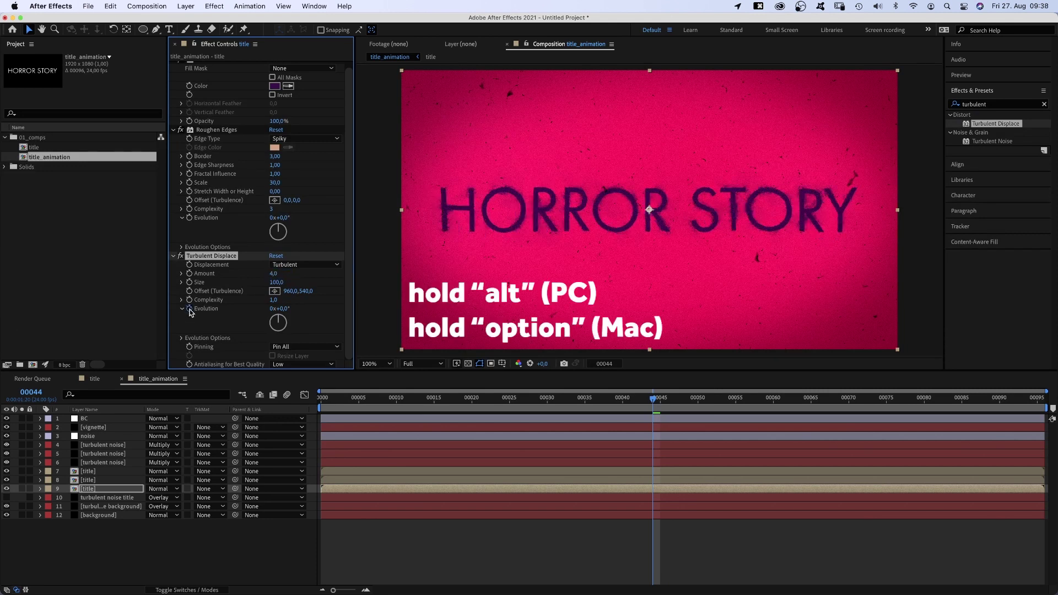
# Step: Drive the displacement's Evolution with a time*50 expression and preview the distortion
pyautogui.keyDown('alt'); pyautogui.click(189, 309); pyautogui.keyUp('alt')
pyautogui.write('time')
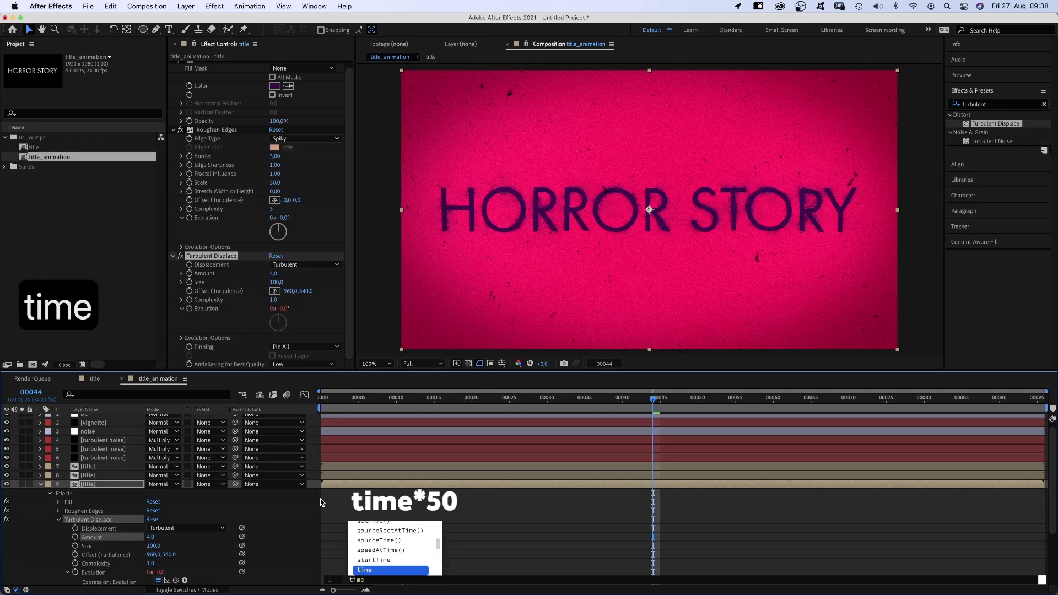
pyautogui.write('*50')
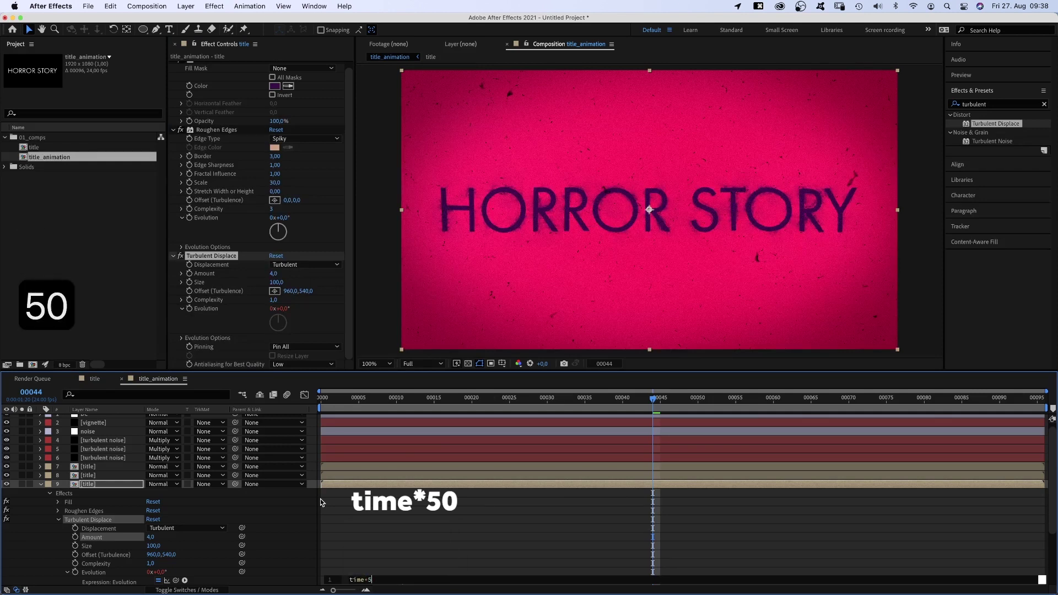
pyautogui.click(40, 511)
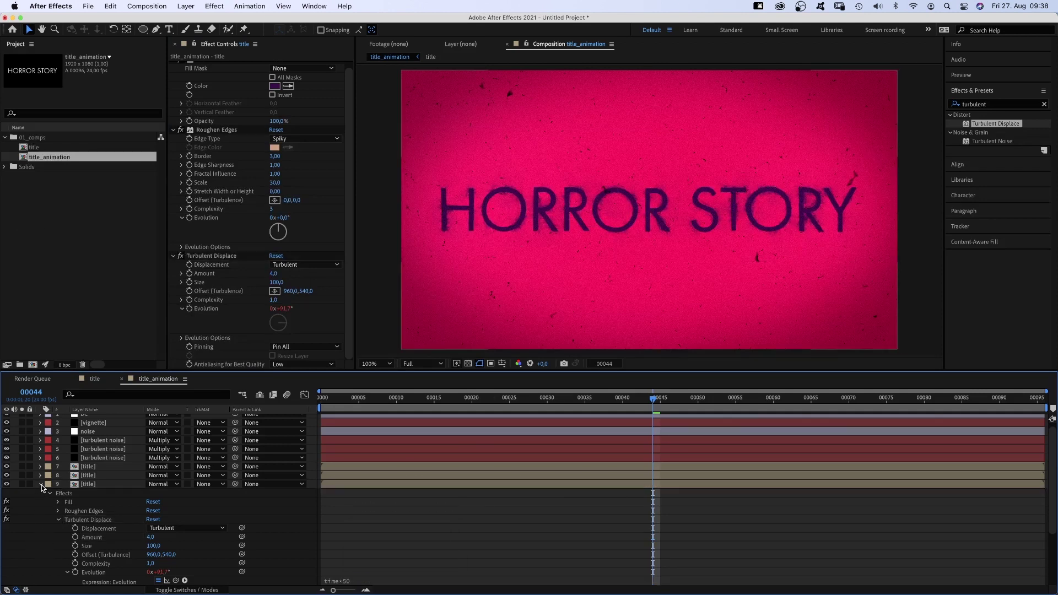
pyautogui.press('KP_0')
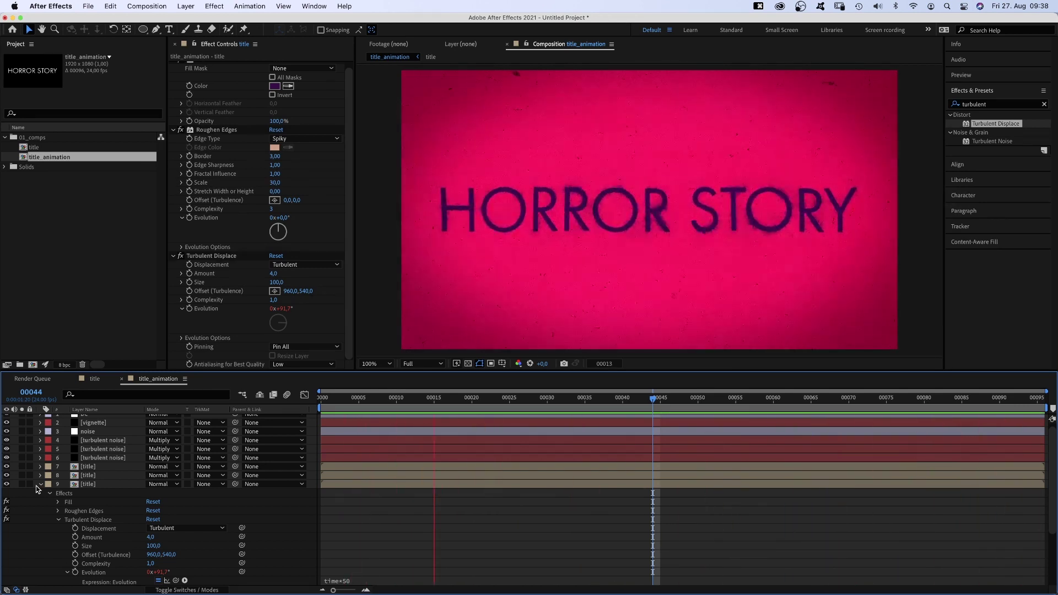
pyautogui.press('0')
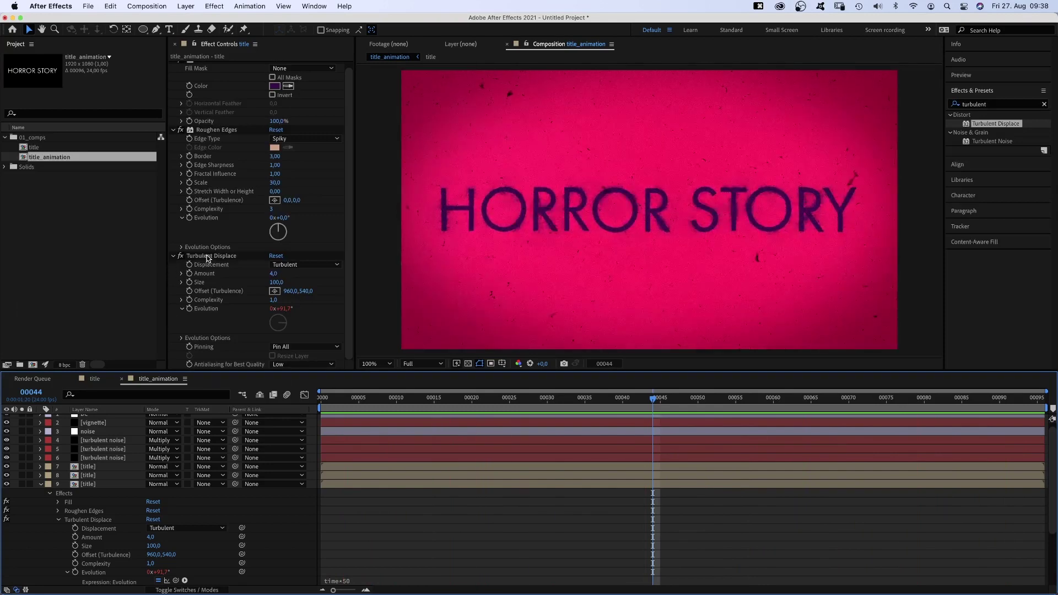
# Step: Copy Turbulent Displace with property links and paste it onto the other two title layers
pyautogui.click(208, 259)
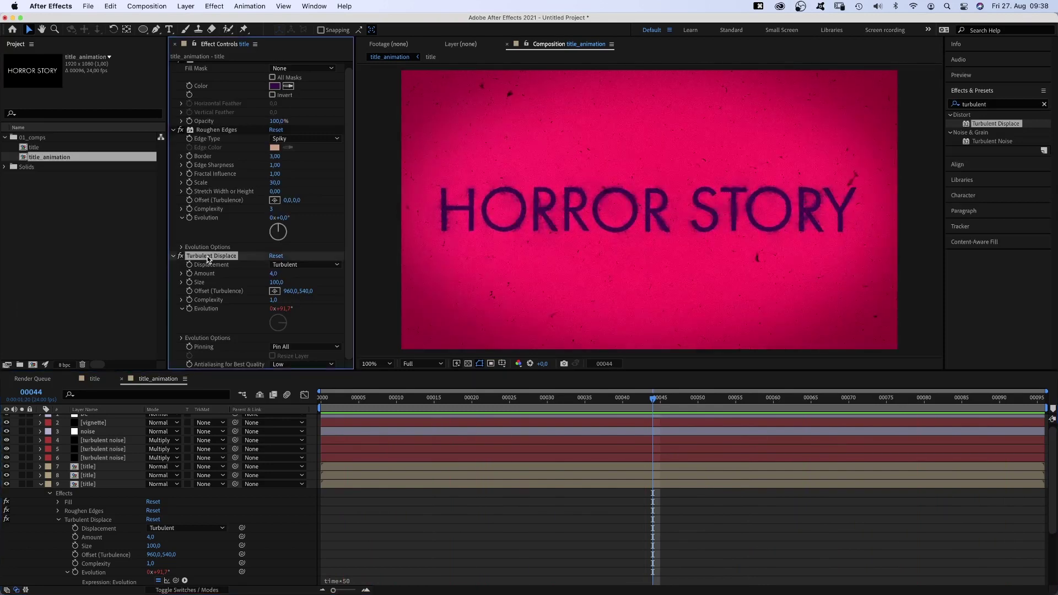
pyautogui.click(106, 5)
pyautogui.click(117, 89)
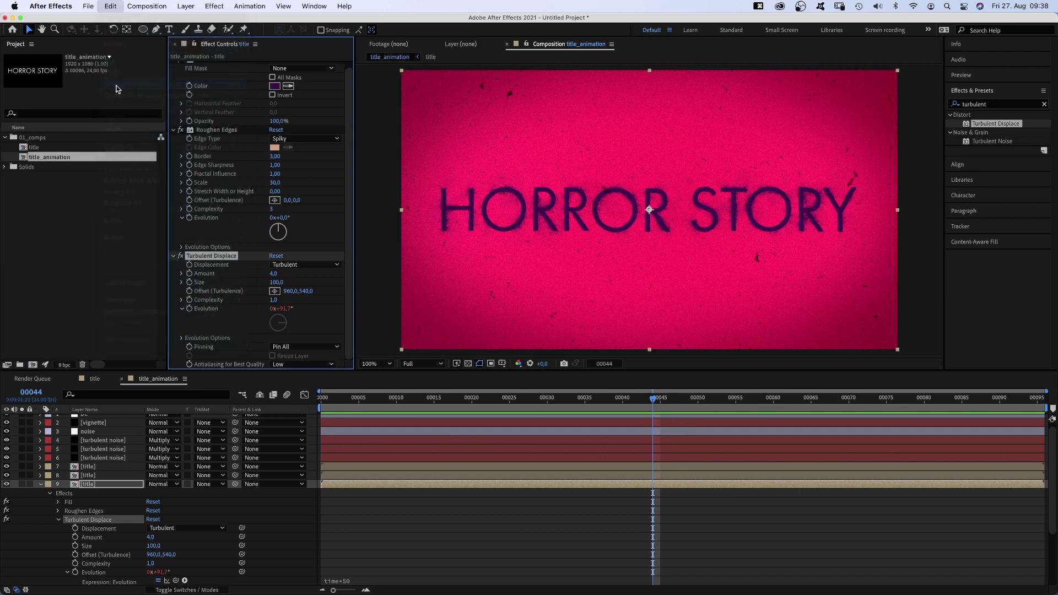
pyautogui.click(86, 475)
pyautogui.press('super+v')
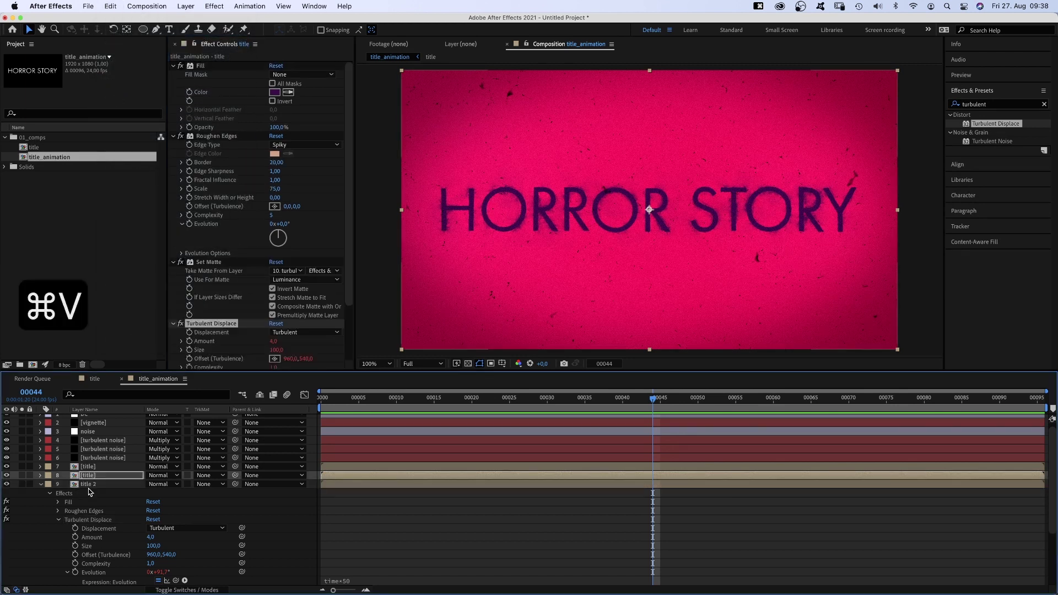
pyautogui.click(88, 467)
pyautogui.press('super+v')
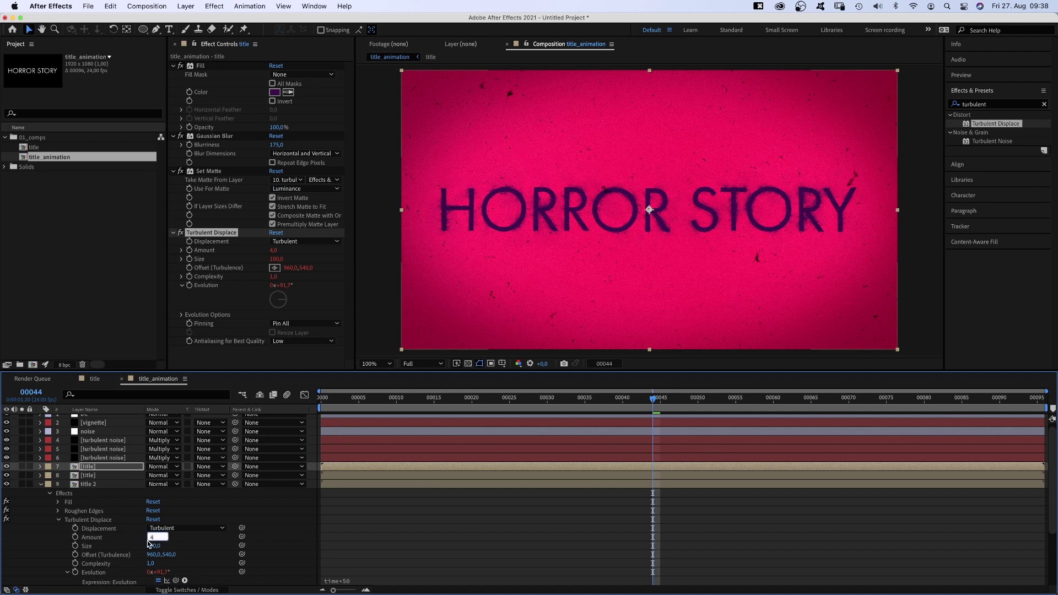
pyautogui.write('50')
# Step: Set title 2's distortion Amount to 50 and move the playhead to frame 5
pyautogui.press('Return')
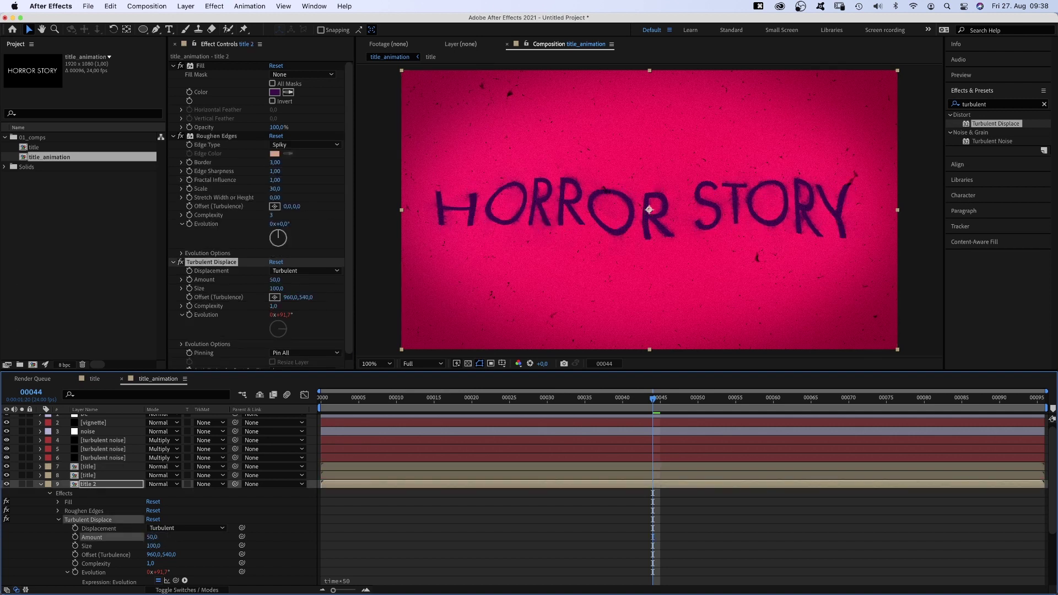
pyautogui.click(87, 466)
pyautogui.click(90, 475)
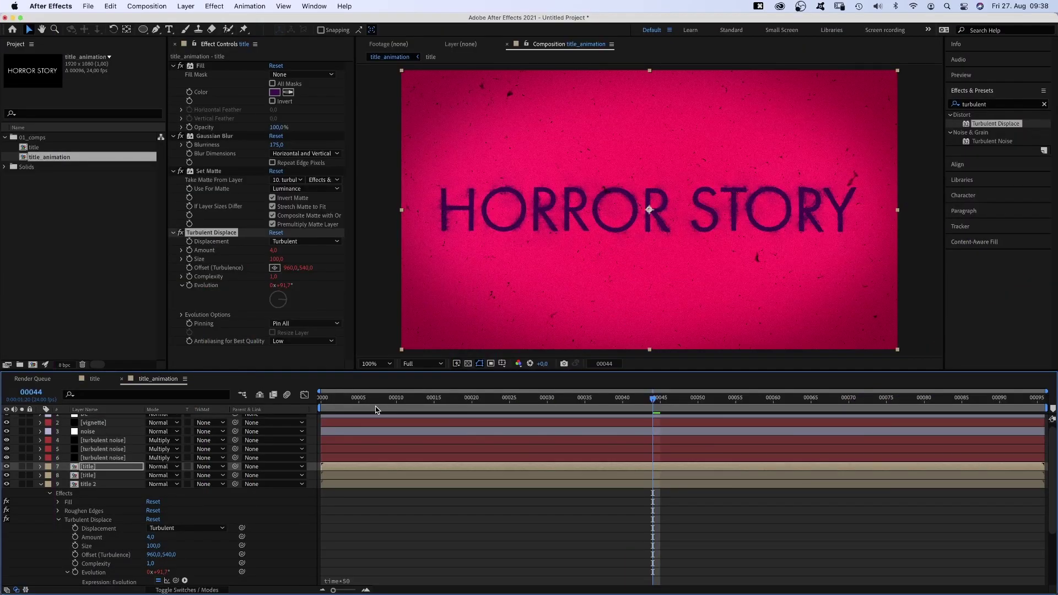
pyautogui.moveTo(366, 397); pyautogui.dragTo(360, 414)
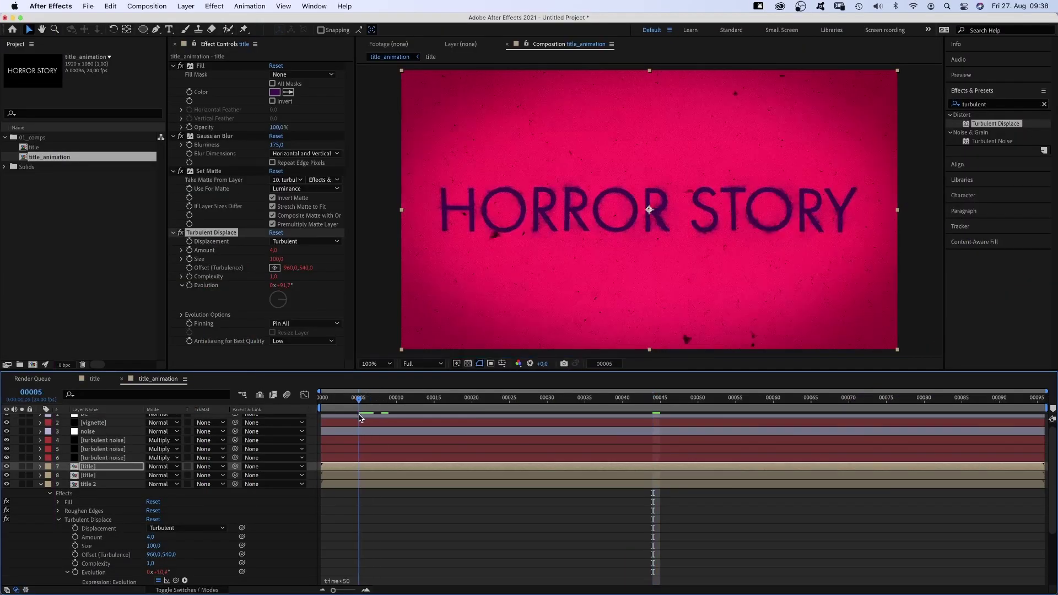
# Step: Reveal the three title layers' Scale and Position, and link two layers' Position to title 2
pyautogui.keyDown('shift'); pyautogui.click(86, 485); pyautogui.keyUp('shift')
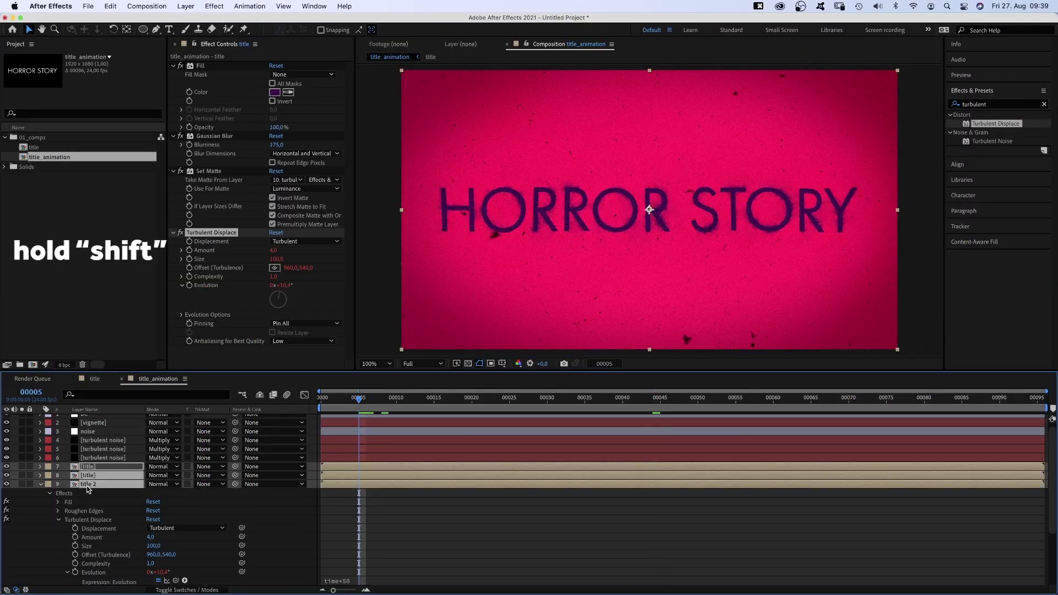
pyautogui.press('s')
pyautogui.hotkey('shift', 'p')
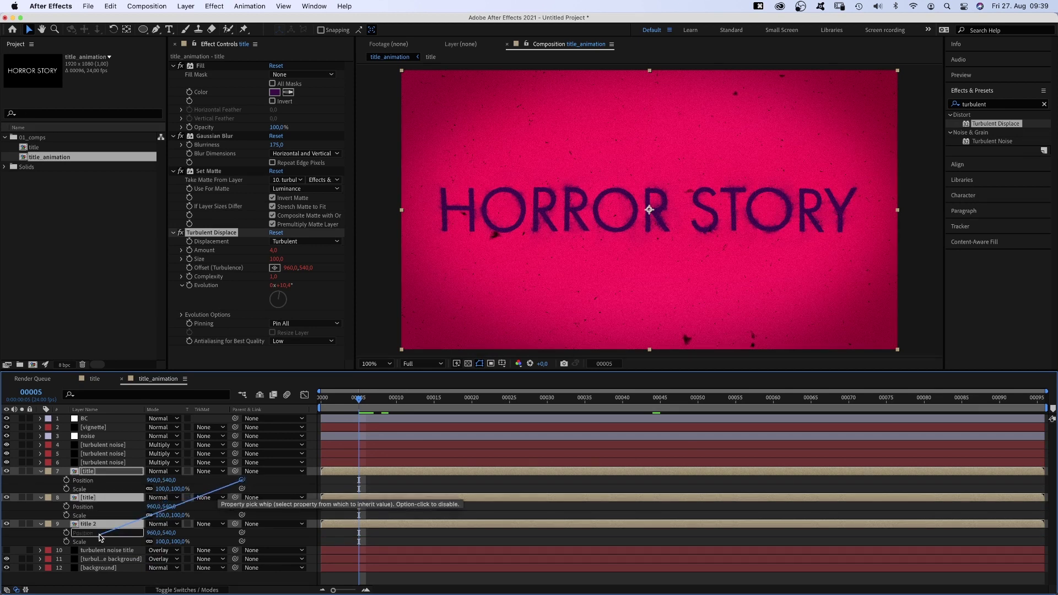
pyautogui.moveTo(243, 481); pyautogui.dragTo(83, 506)
pyautogui.moveTo(241, 506); pyautogui.dragTo(117, 526)
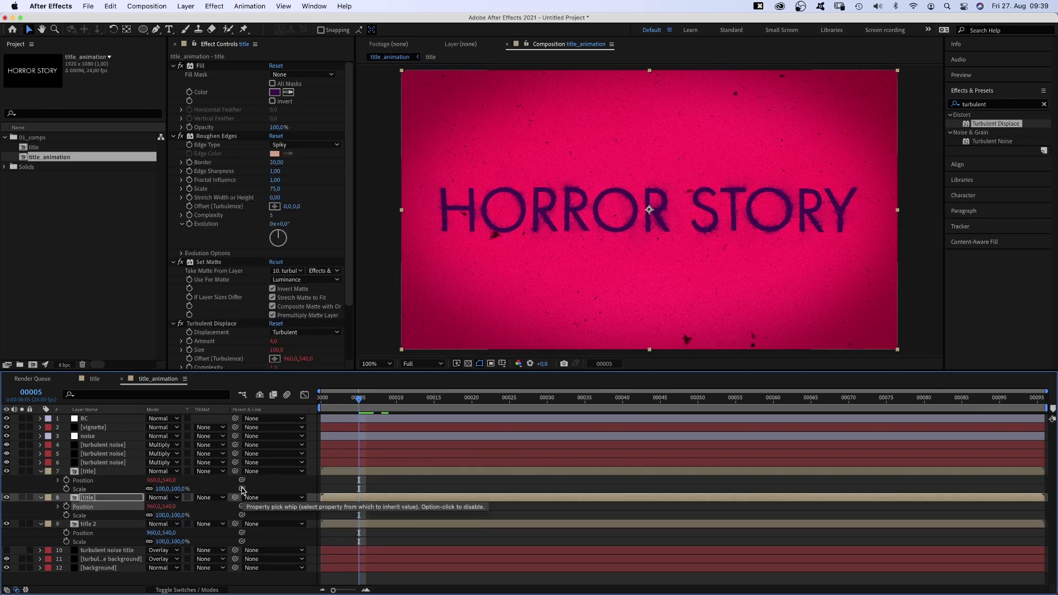
# Step: Link both layers' Scale to title 2 and keyframe title 2's Position and Scale
pyautogui.moveTo(241, 489); pyautogui.dragTo(83, 514)
pyautogui.moveTo(242, 515); pyautogui.dragTo(103, 541)
pyautogui.click(68, 542)
# Step: At frame 4, key title 2 with Amount 50, Size 400, Scale 850% and Position -260,400
pyautogui.click(87, 524)
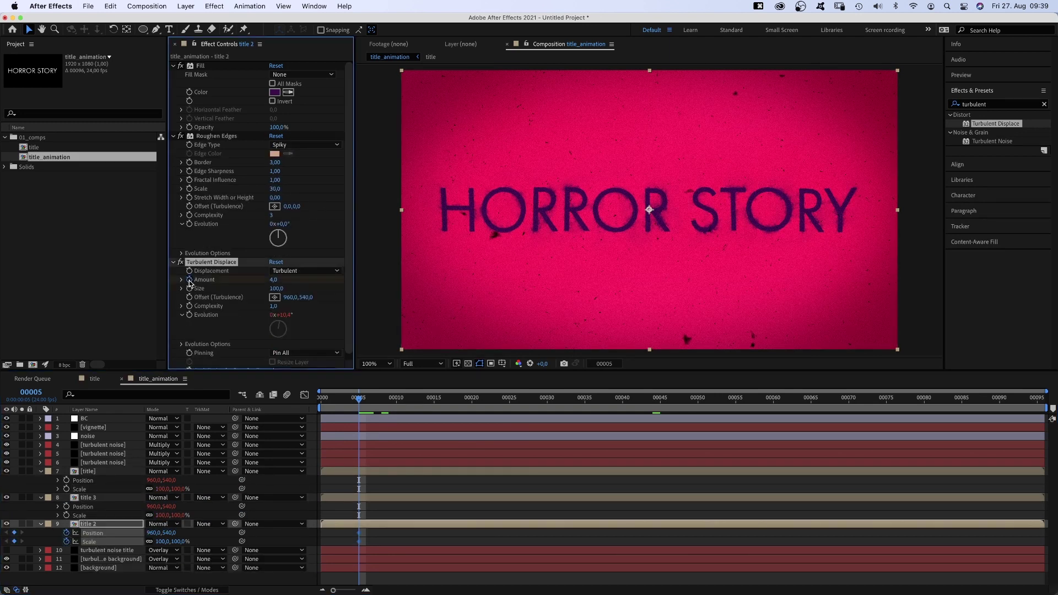
pyautogui.click(105, 524)
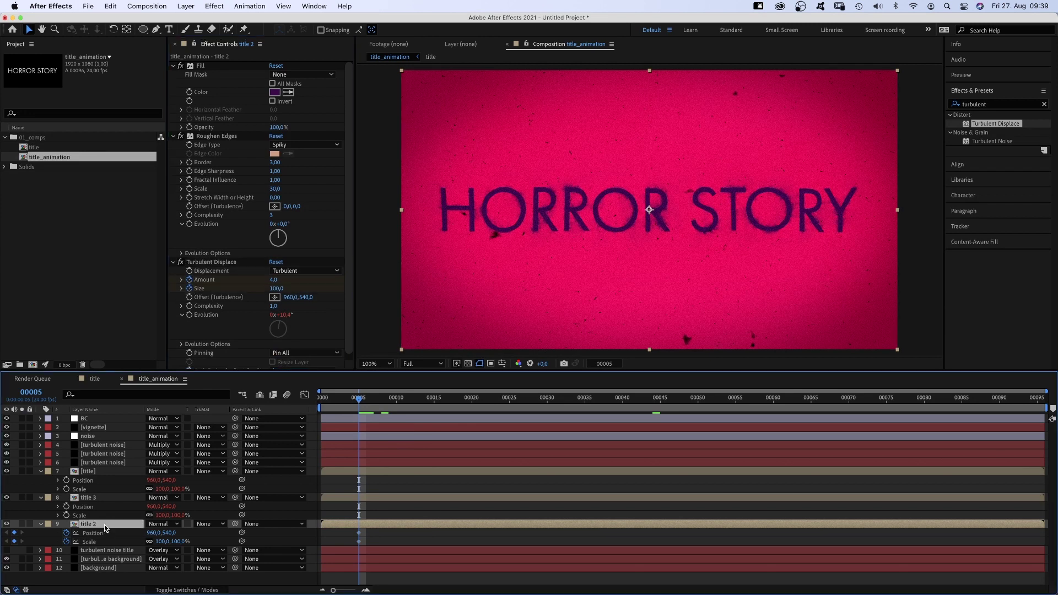
pyautogui.press('u')
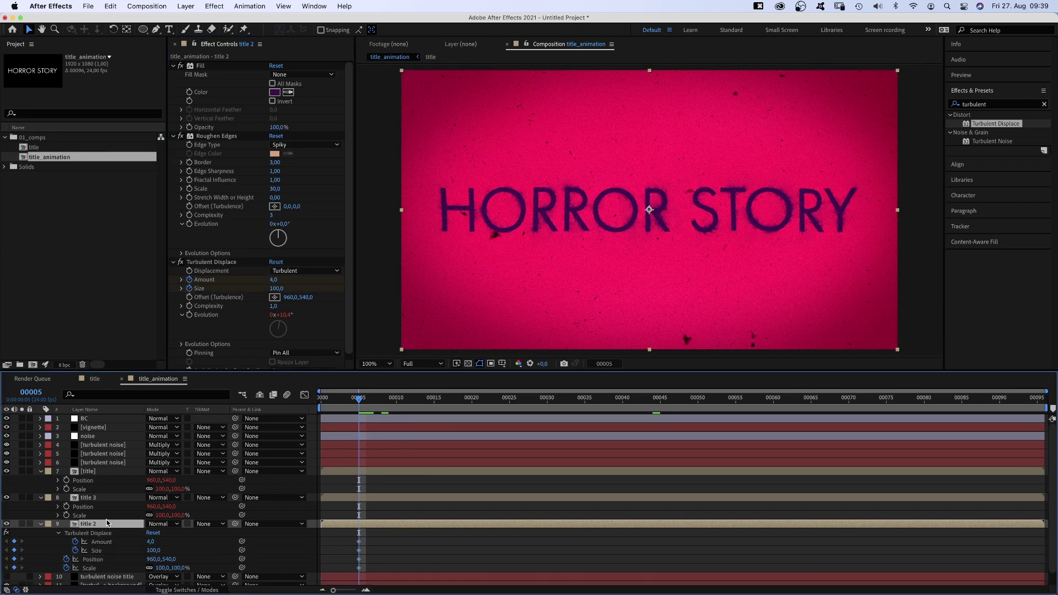
pyautogui.scroll(-2, 1050, 513)
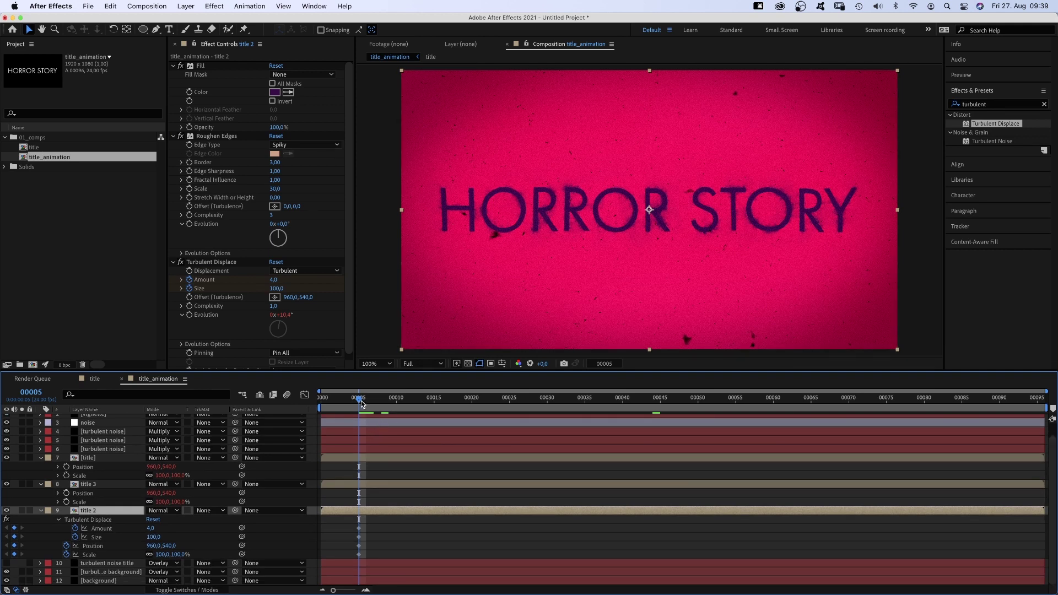
pyautogui.moveTo(355, 402); pyautogui.dragTo(352, 401)
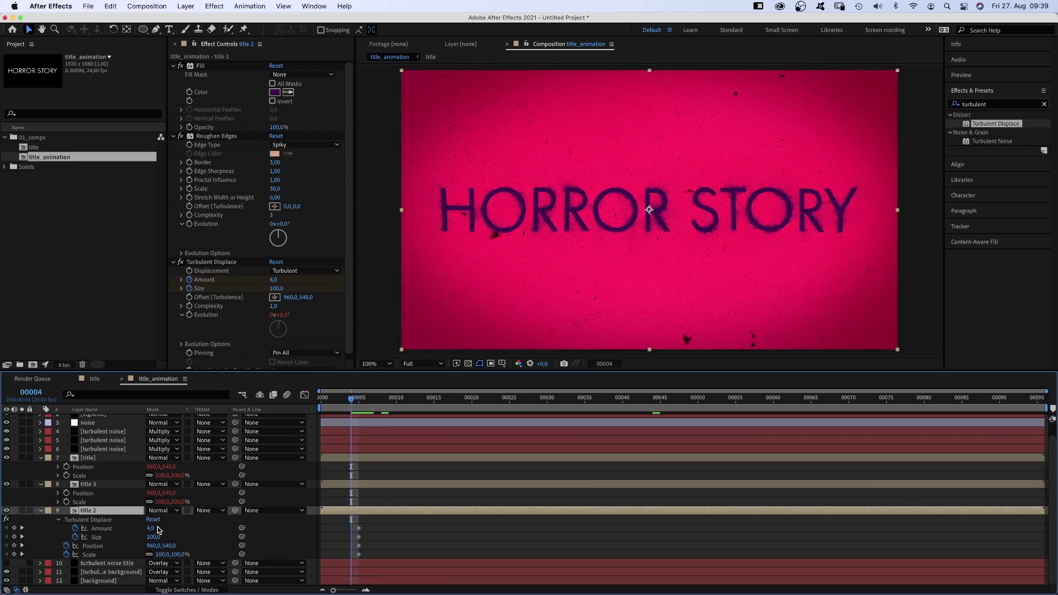
pyautogui.write('50')
pyautogui.press('Return')
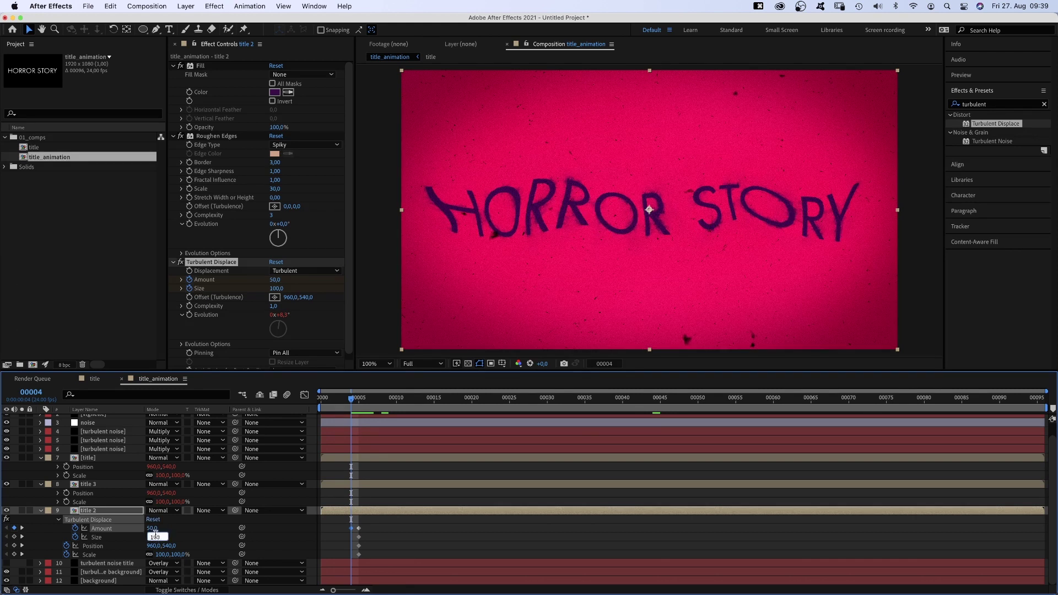
pyautogui.write('400')
pyautogui.press('Return')
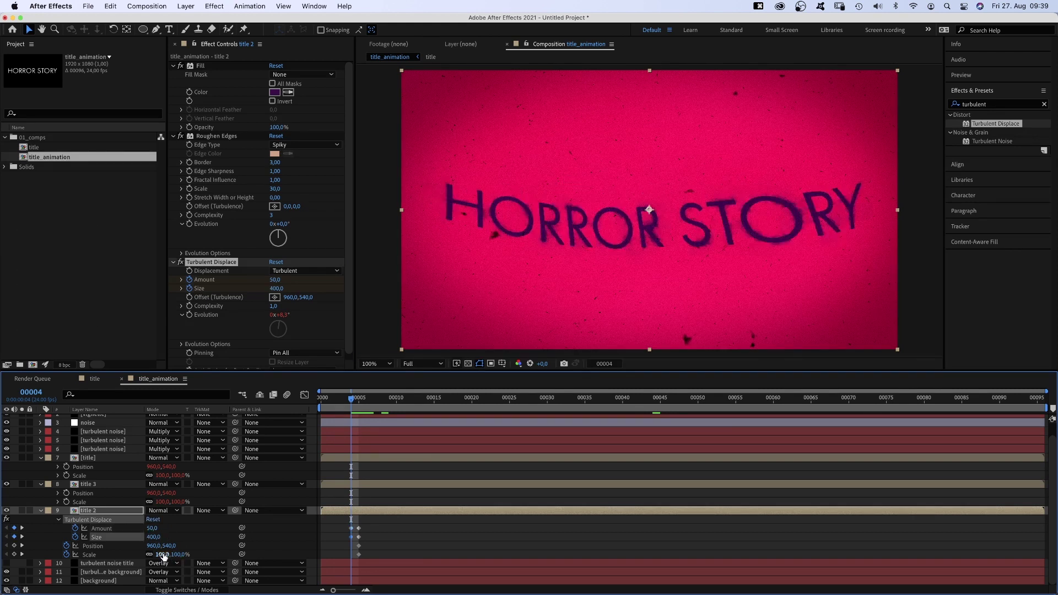
pyautogui.write('850')
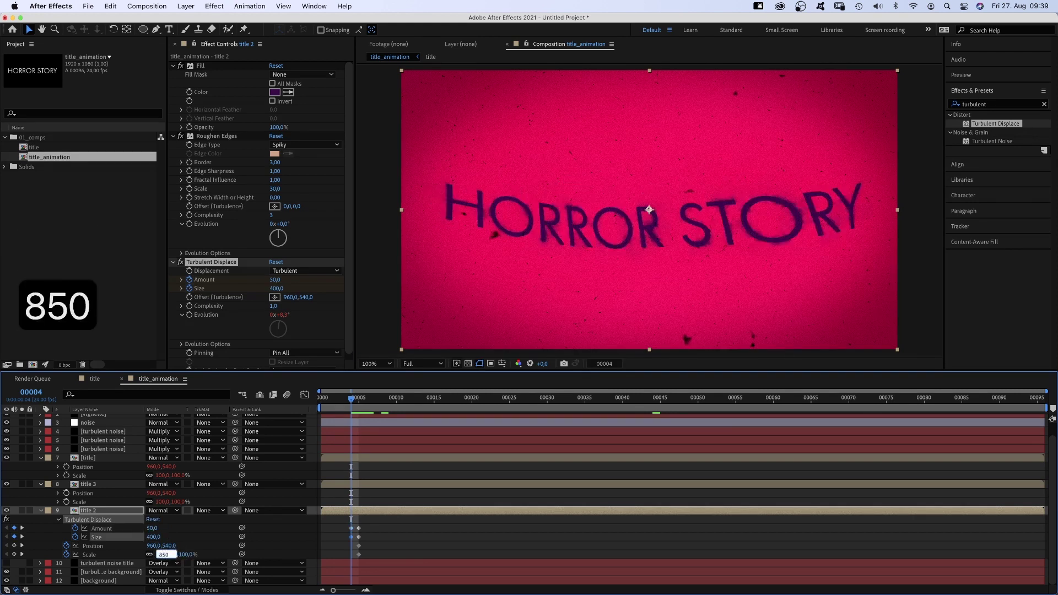
pyautogui.press('Return')
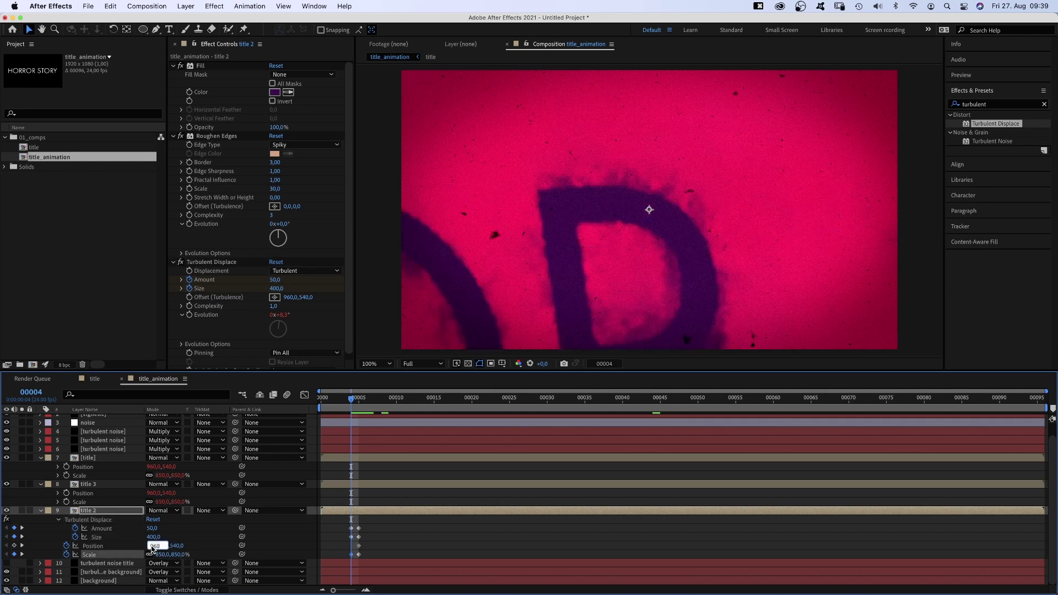
pyautogui.write('-260')
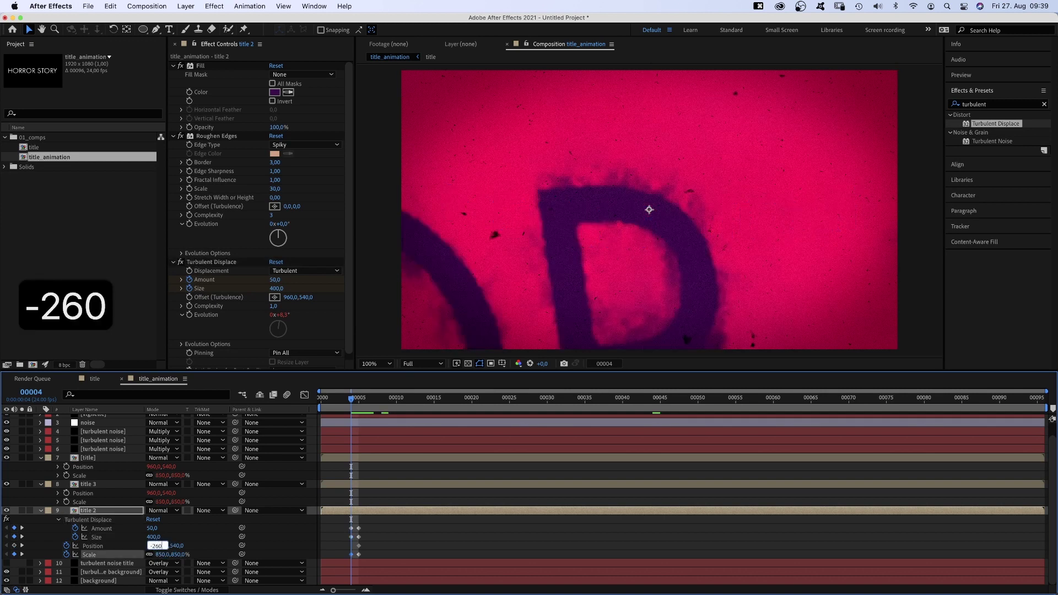
pyautogui.press('Tab')
pyautogui.write('400')
# Step: Commit Position -260,400, step back to frame 3 and add keyframes there
pyautogui.press('Return')
pyautogui.press('super+Left')
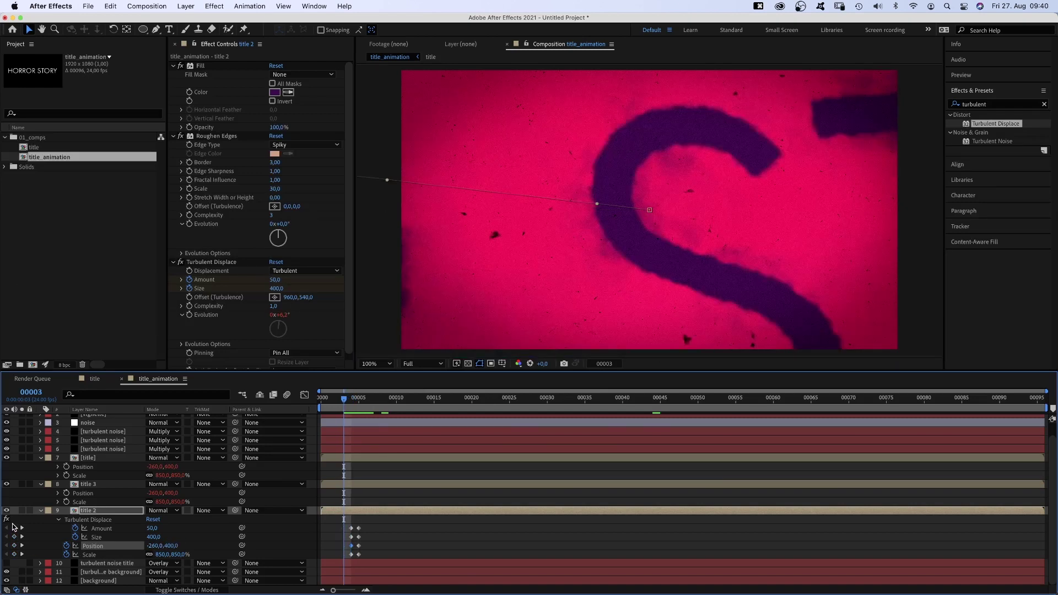
pyautogui.click(14, 527)
pyautogui.click(14, 546)
pyautogui.click(15, 554)
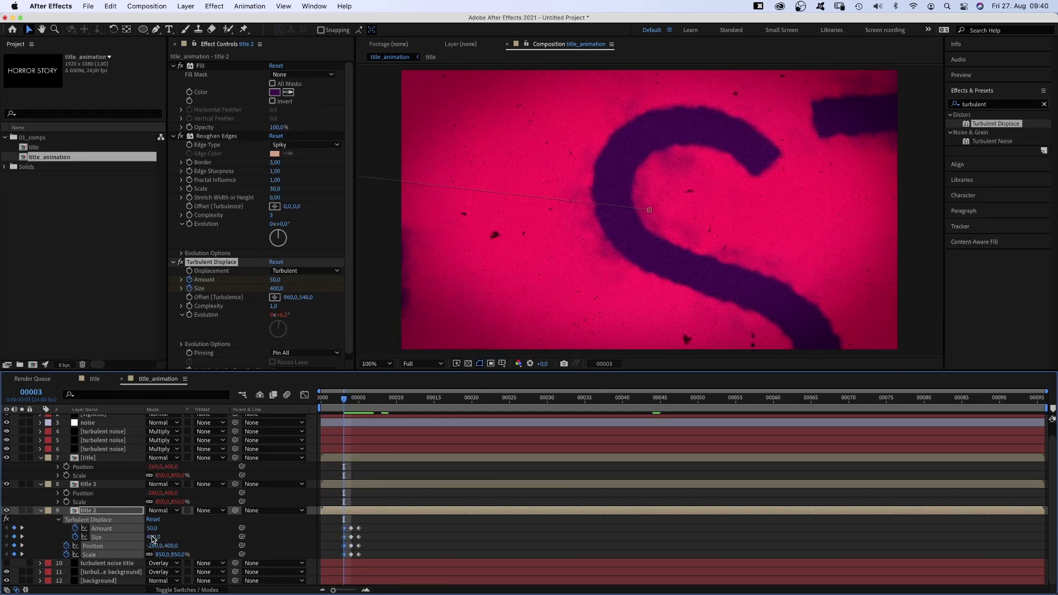
pyautogui.write('420')
# Step: Set title 2 to Size 420, Amount 330, Position -780,370 and Scale 250%
pyautogui.press('Return')
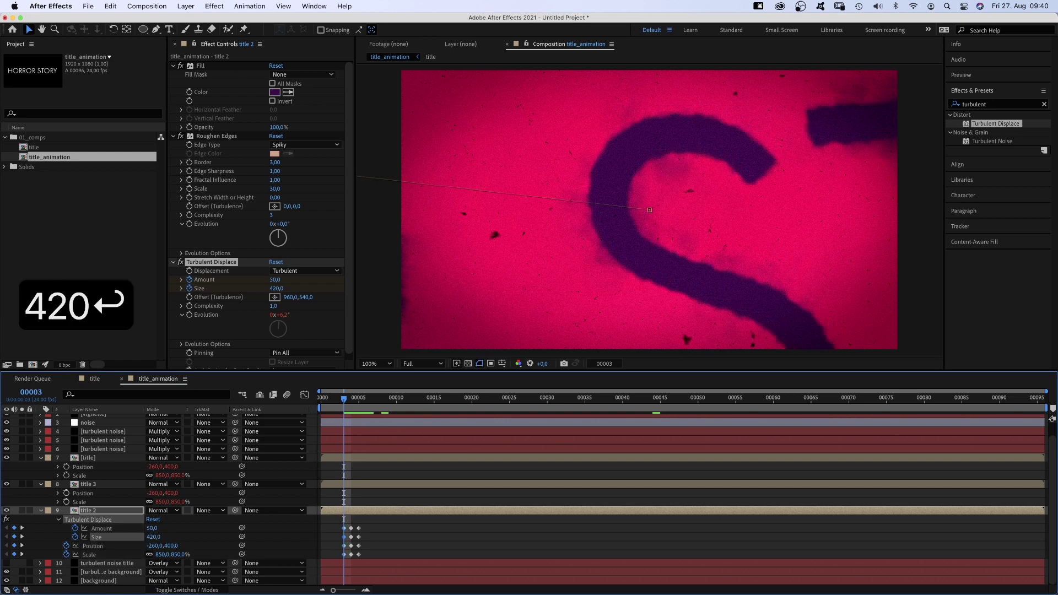
pyautogui.press('super+Left')
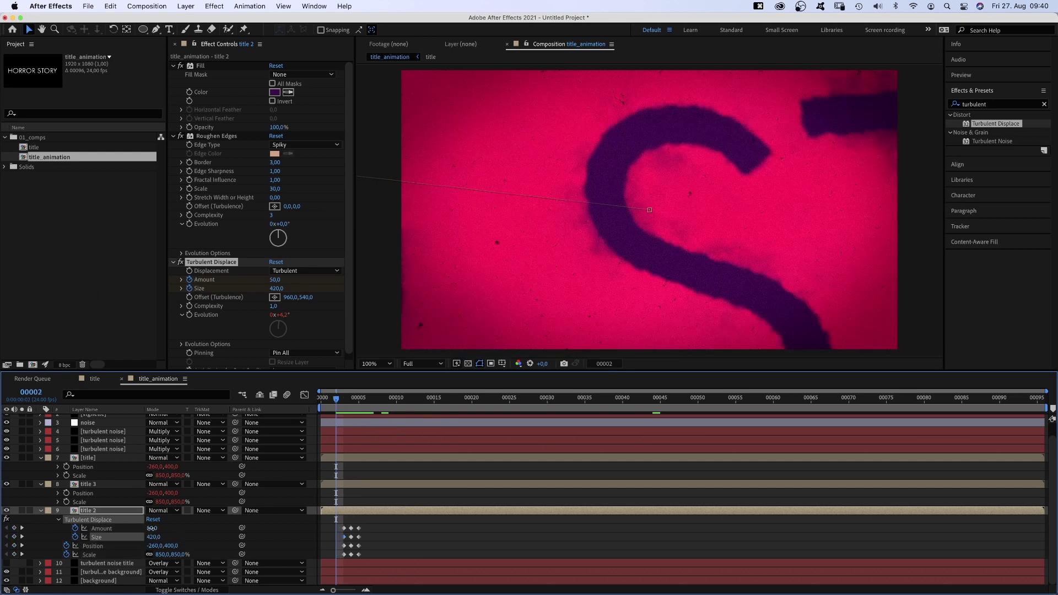
pyautogui.write('330')
pyautogui.press('Return')
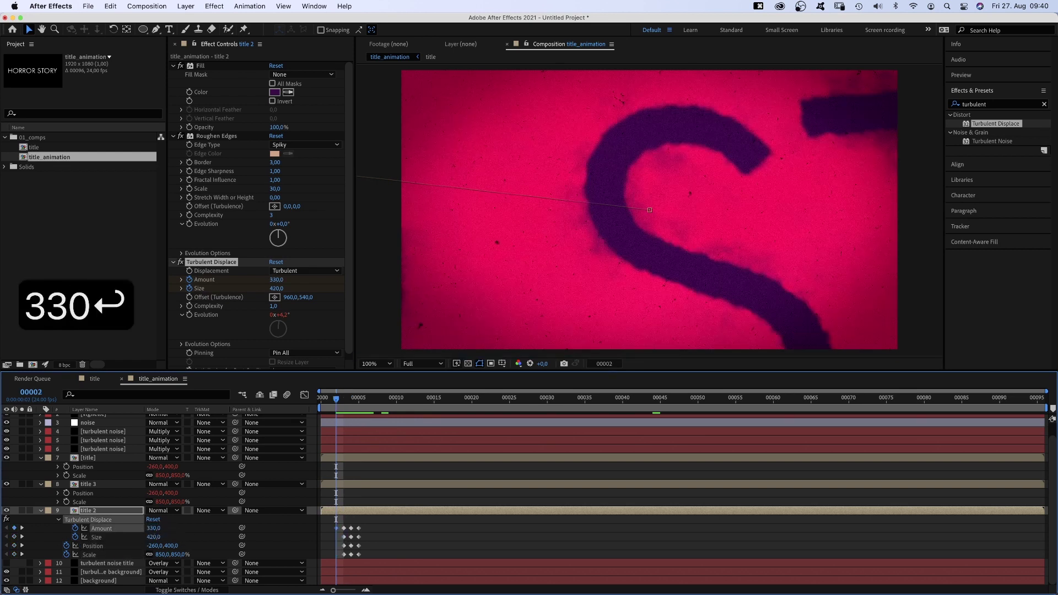
pyautogui.write('-')
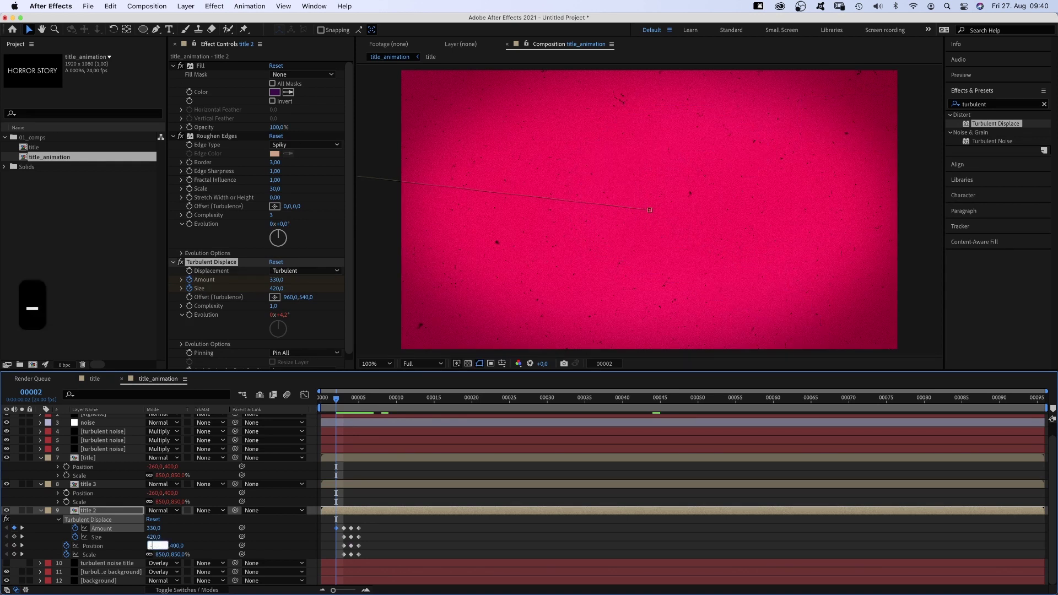
pyautogui.write('780')
pyautogui.press('Tab')
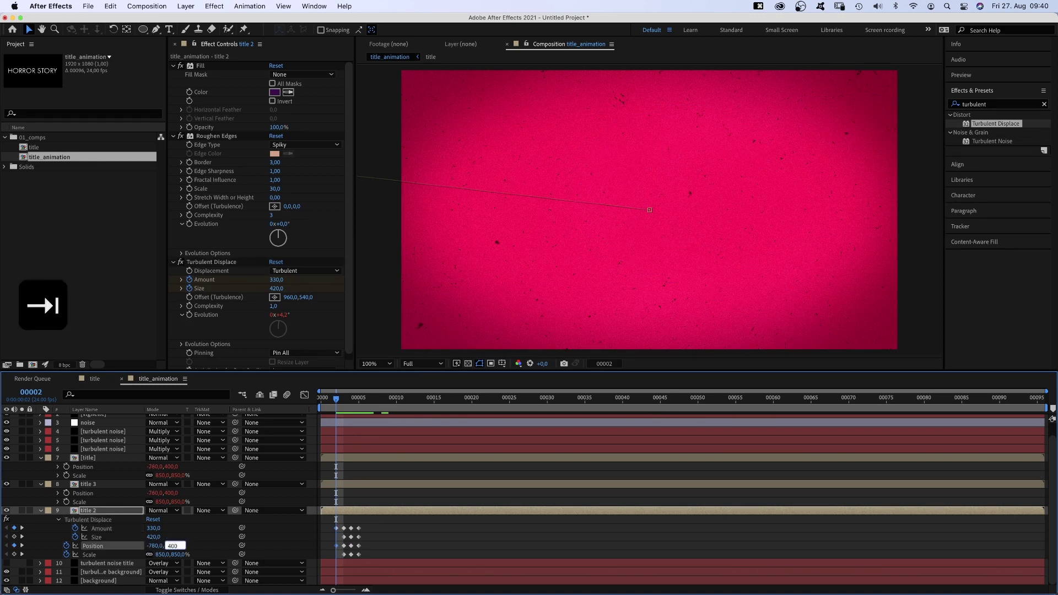
pyautogui.write('370')
pyautogui.press('Return')
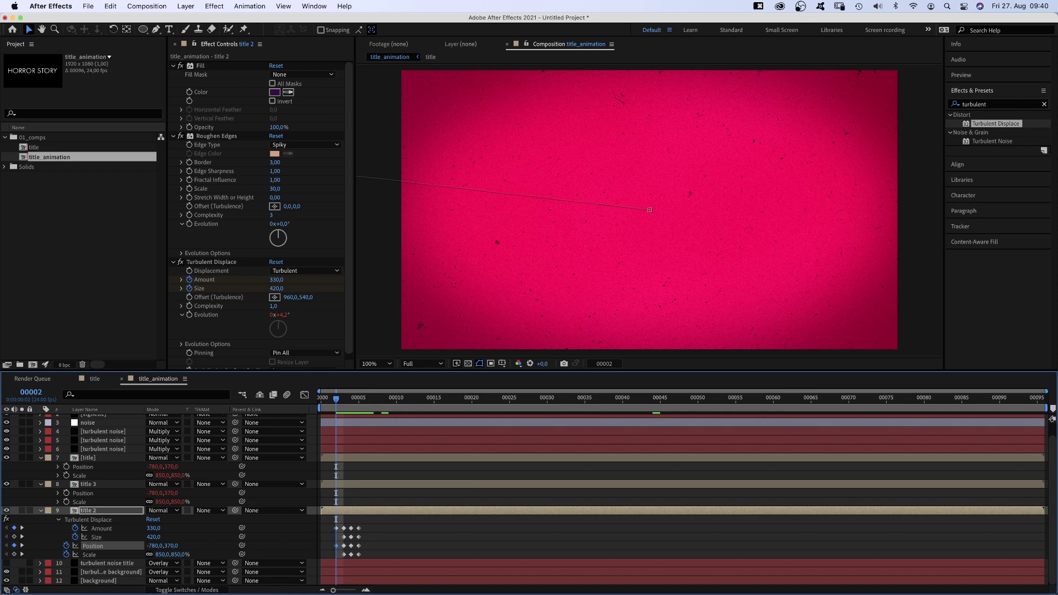
pyautogui.write('250')
pyautogui.press('Return')
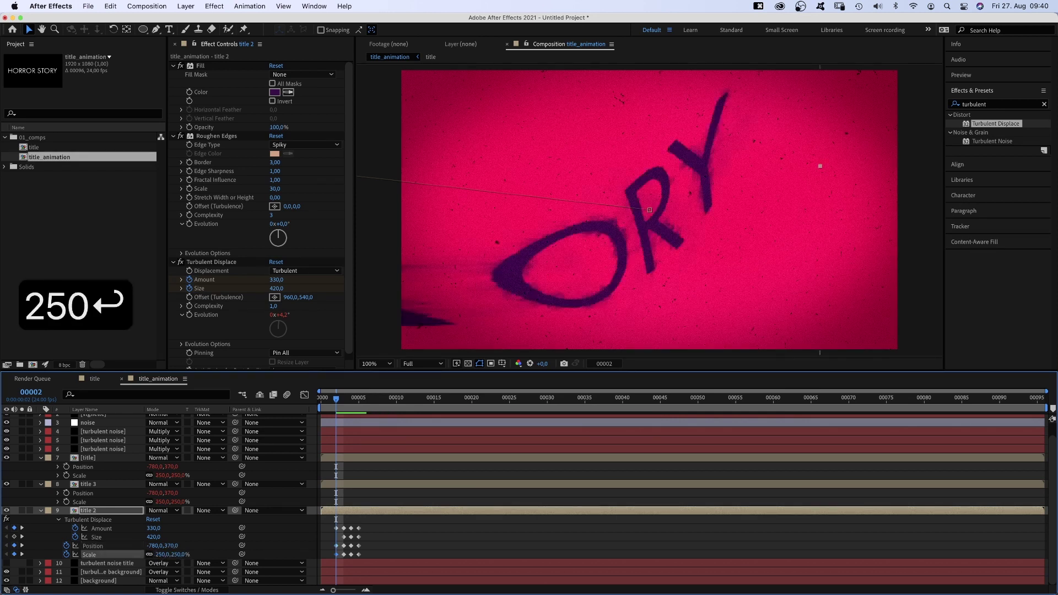
# Step: At frame 0, set title 2's Amount to 210 and vertical Position to 615
pyautogui.press('super+Left')
pyautogui.press('super+Left')
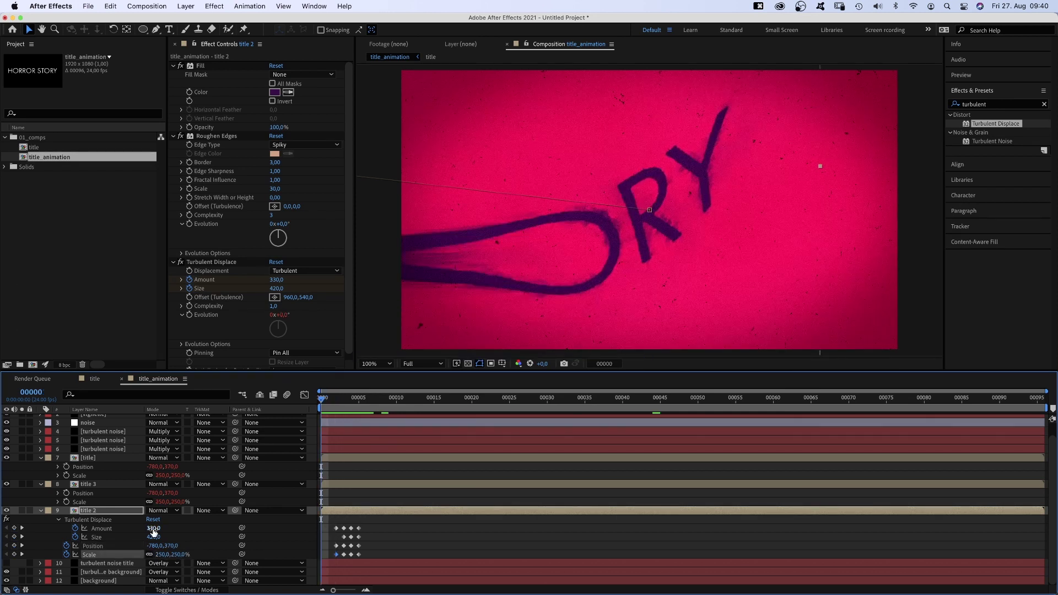
pyautogui.write('210')
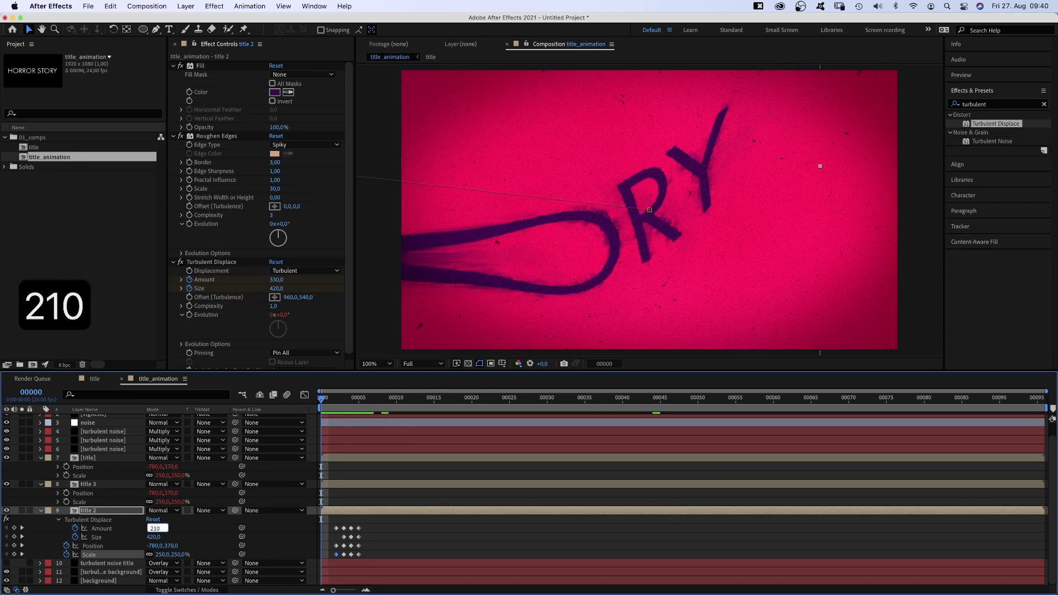
pyautogui.press('Return')
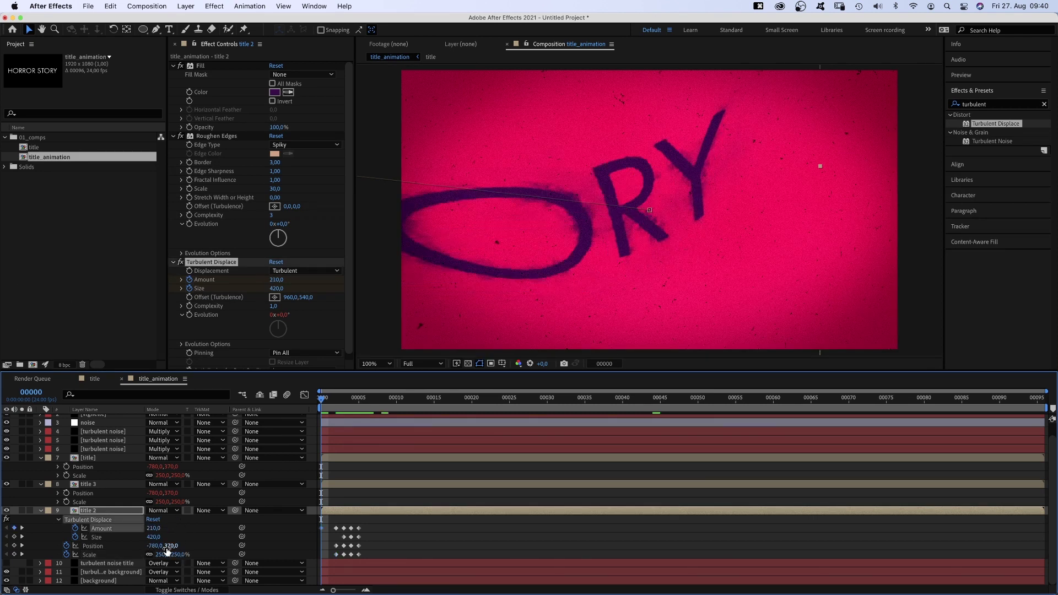
pyautogui.write('615')
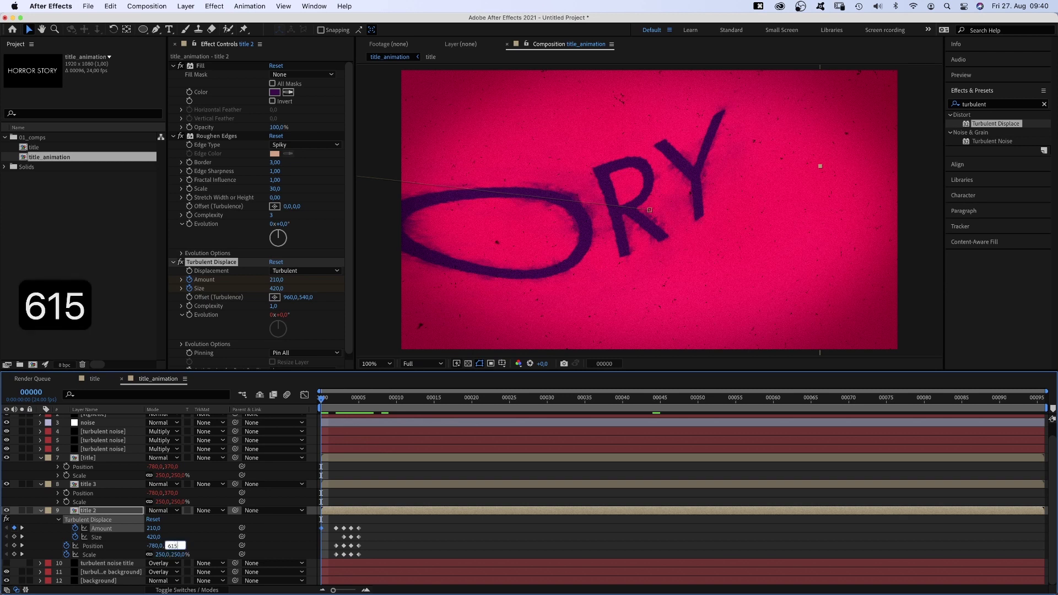
pyautogui.press('Return')
pyautogui.scroll(2, 169, 482)
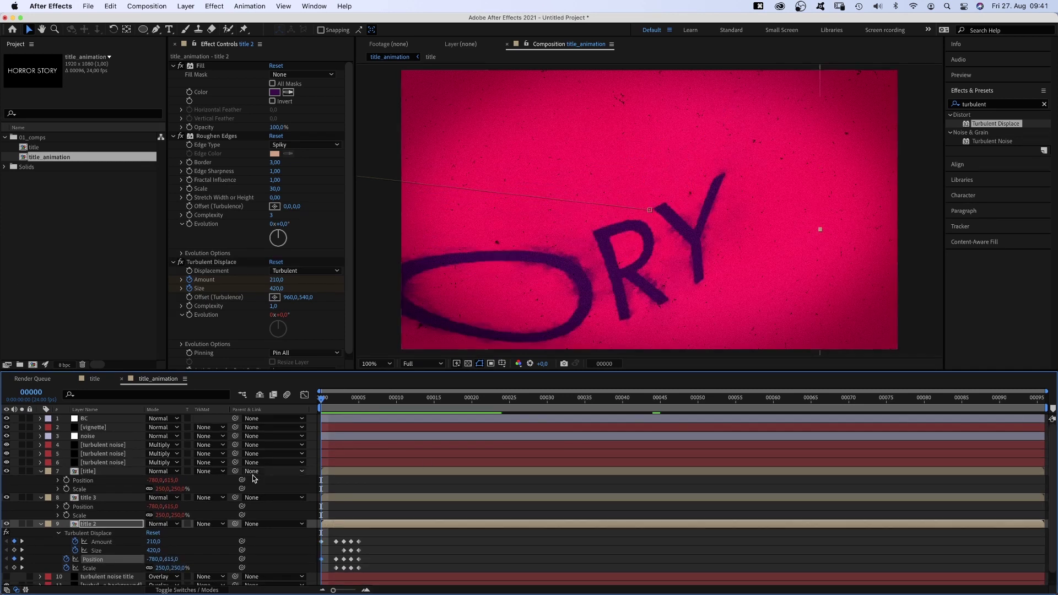
# Step: Add an adjustment layer named BC on top, trimmed to the first few frames
pyautogui.click(95, 419)
pyautogui.press('alt+super+y')
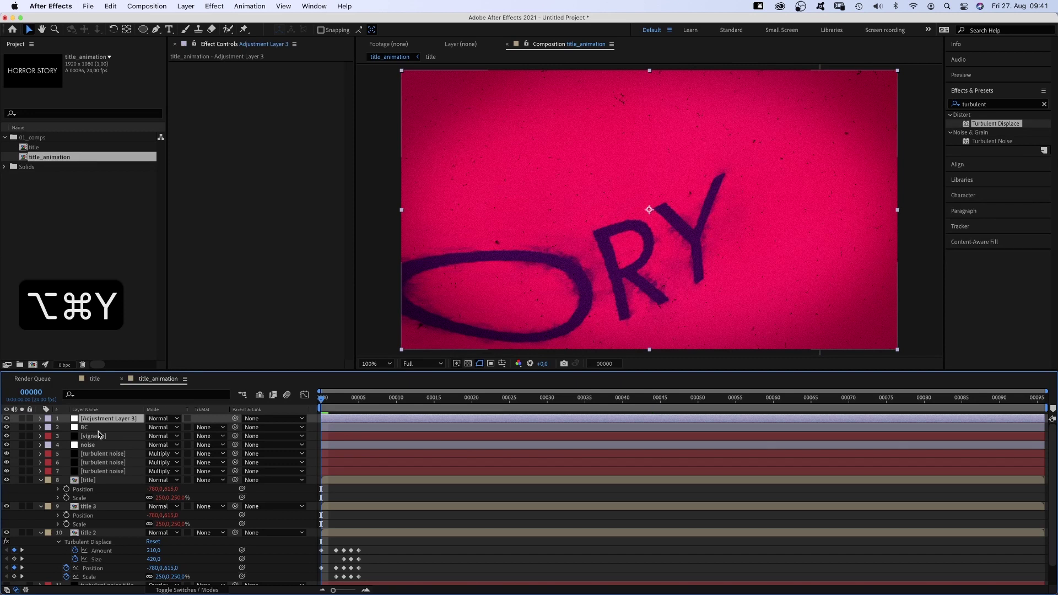
pyautogui.press('Return')
pyautogui.write('BC')
pyautogui.press('Return')
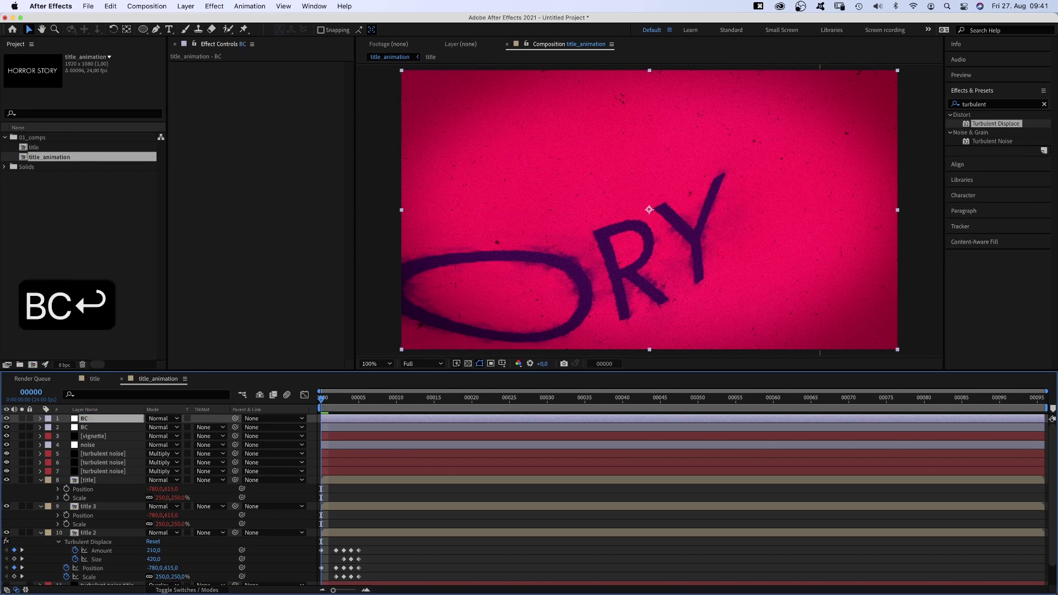
pyautogui.moveTo(1043, 418); pyautogui.dragTo(341, 449)
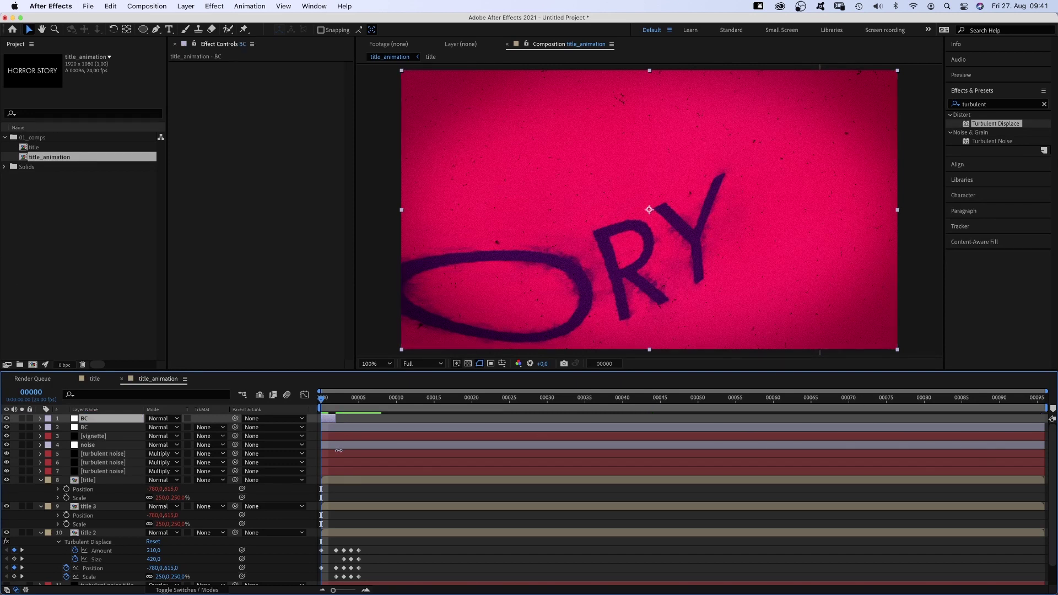
# Step: Apply Brightness & Contrast to the BC layer and adjust its brightness and contrast
pyautogui.click(992, 105)
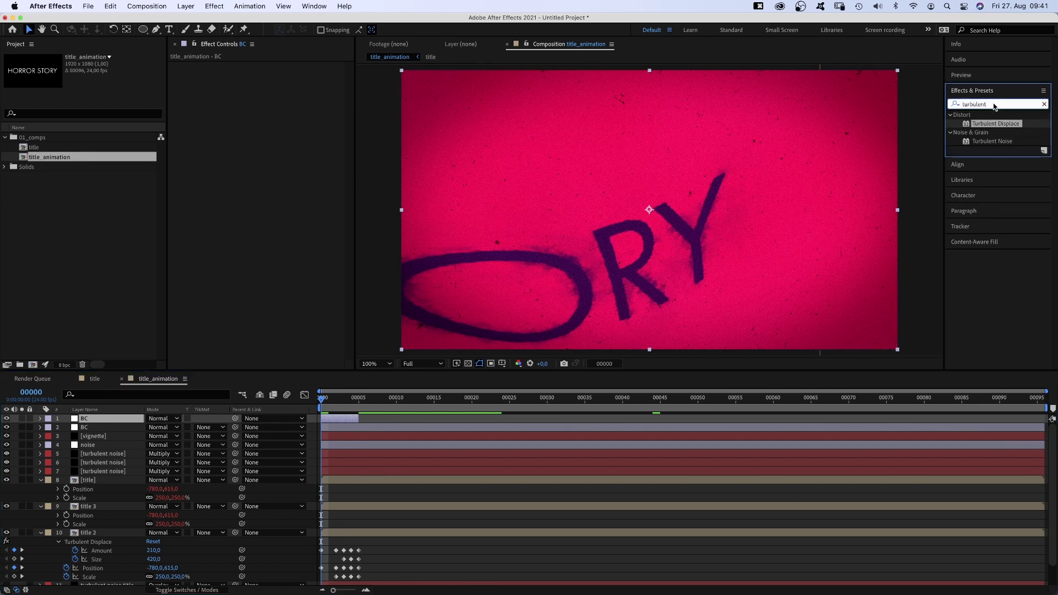
pyautogui.write('brightn')
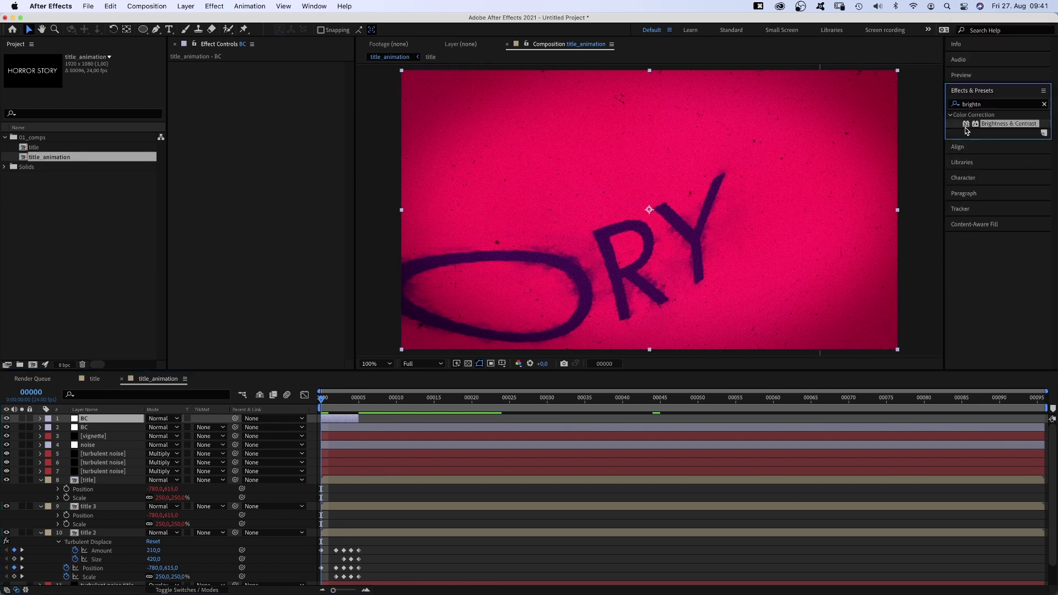
pyautogui.moveTo(991, 123)
pyautogui.mouseDown()
pyautogui.moveTo(296, 117)
pyautogui.moveTo(245, 88)
pyautogui.mouseUp()
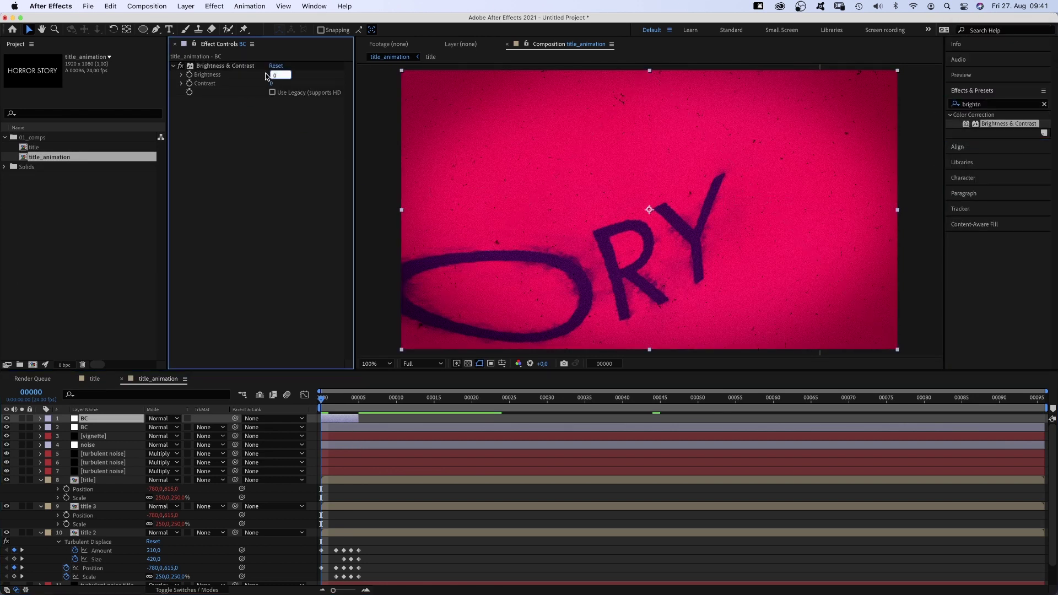
pyautogui.write('125')
pyautogui.press('Tab')
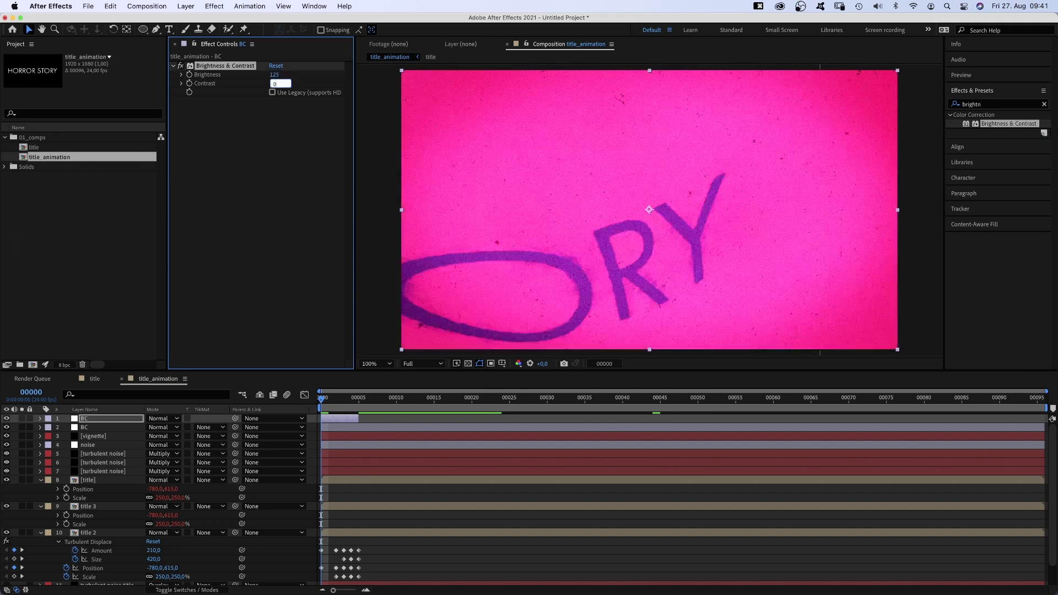
pyautogui.write('100')
pyautogui.press('Return')
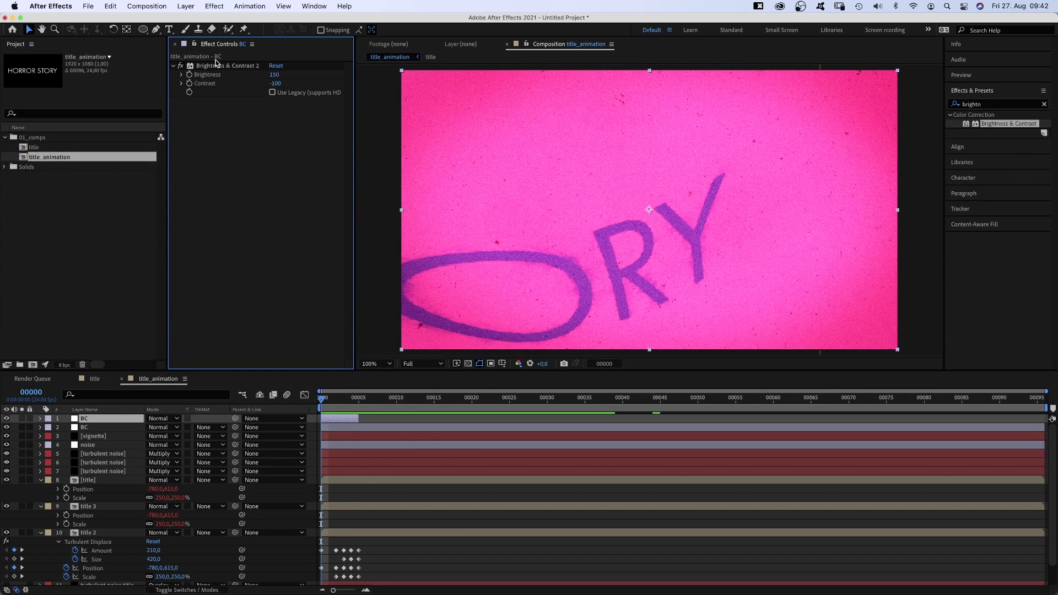
pyautogui.write('expo')
# Step: Add Exposure to BC at Exposure 3.05, Gamma 0.27, and preview the flash
pyautogui.moveTo(966, 213); pyautogui.dragTo(256, 201)
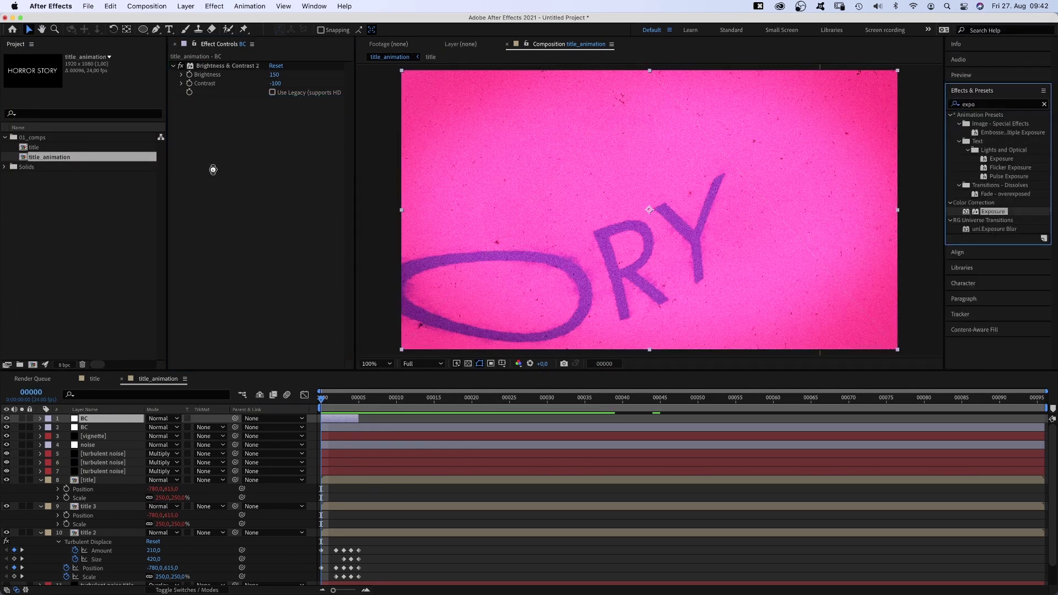
pyautogui.moveTo(276, 127)
pyautogui.mouseDown()
pyautogui.moveTo(359, 114)
pyautogui.moveTo(261, 129)
pyautogui.moveTo(184, 170)
pyautogui.mouseUp()
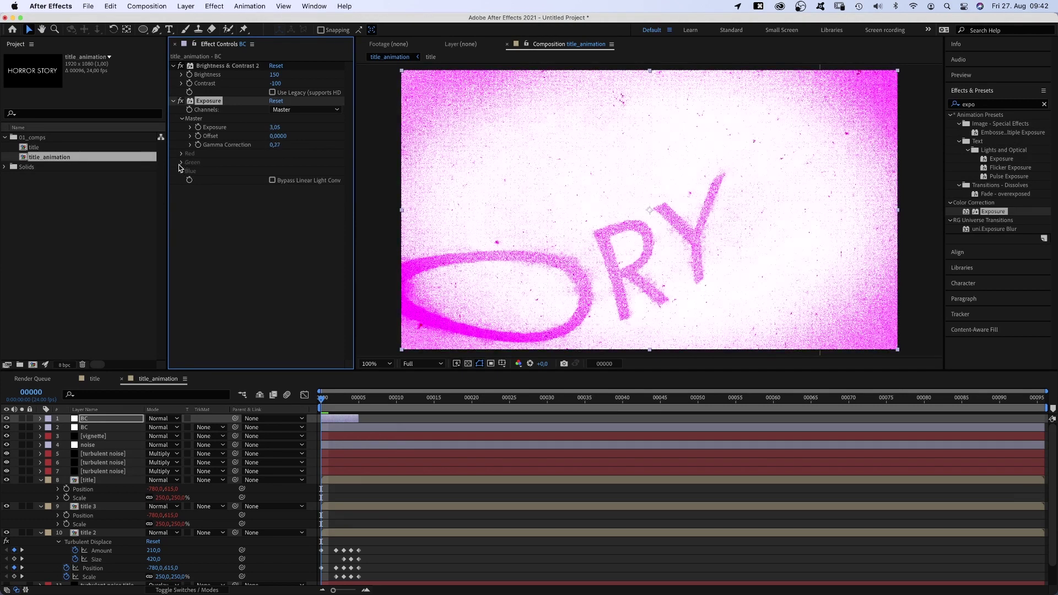
pyautogui.press('0')
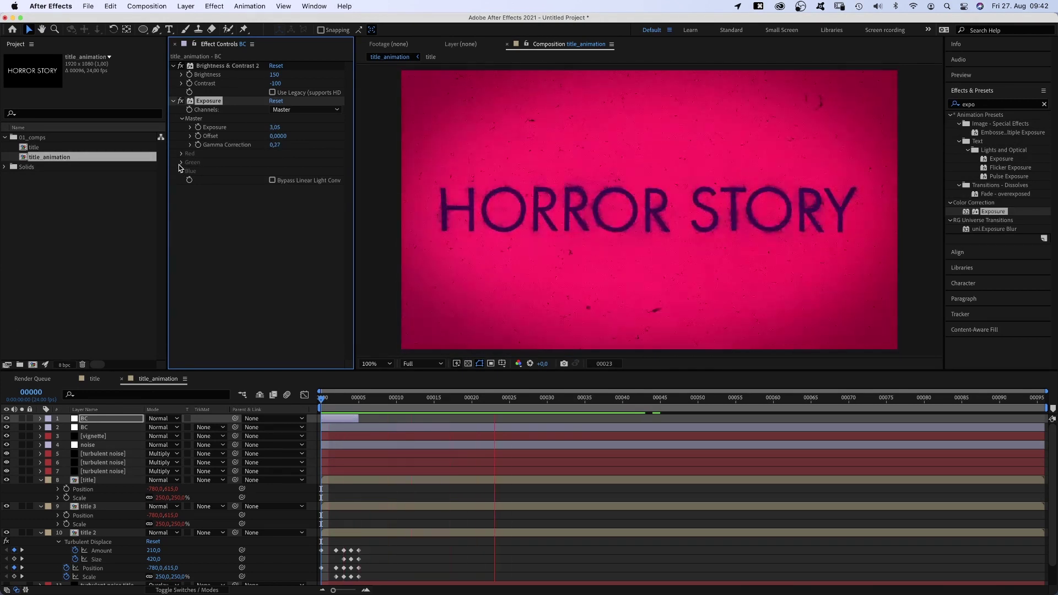
# Step: Paste title 2's keyframes at frame 41 with displacement Size 158 and Amount -100
pyautogui.press('0')
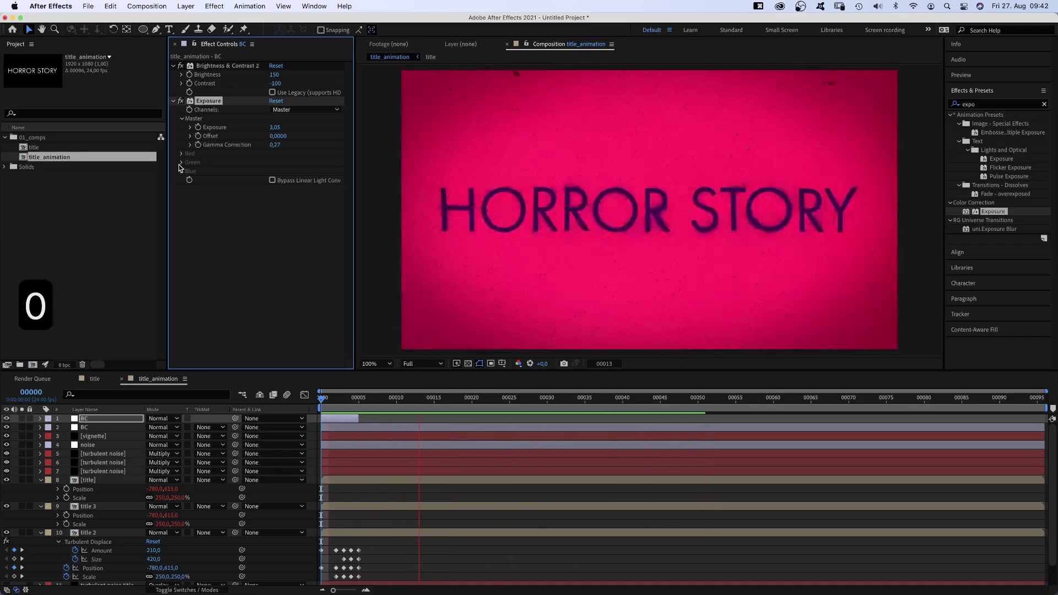
pyautogui.click(87, 532)
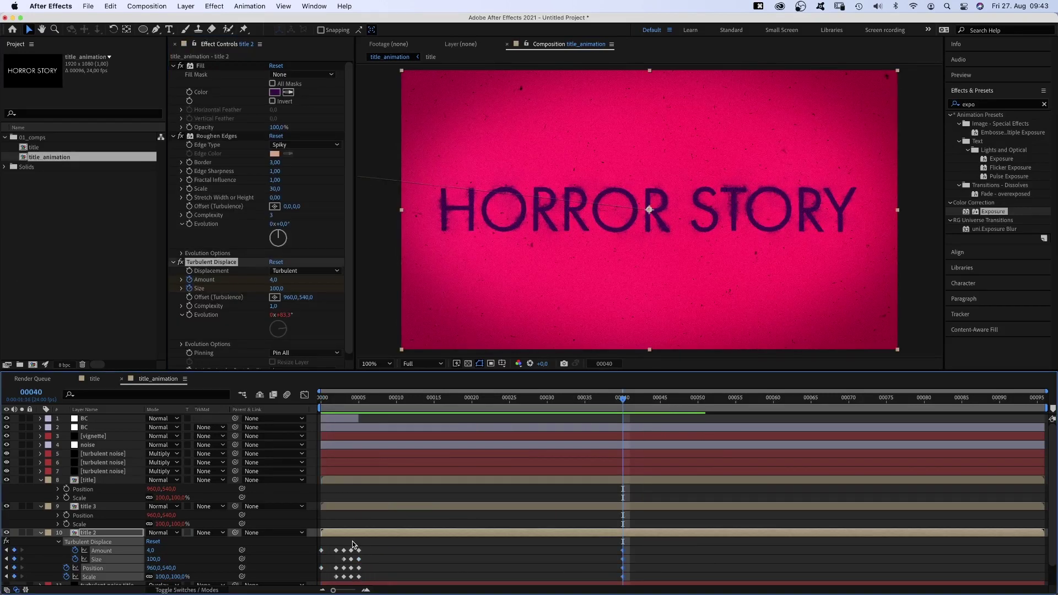
pyautogui.press('super+c')
pyautogui.moveTo(603, 399); pyautogui.dragTo(653, 400)
pyautogui.press('super+v')
pyautogui.moveTo(153, 559); pyautogui.dragTo(149, 563)
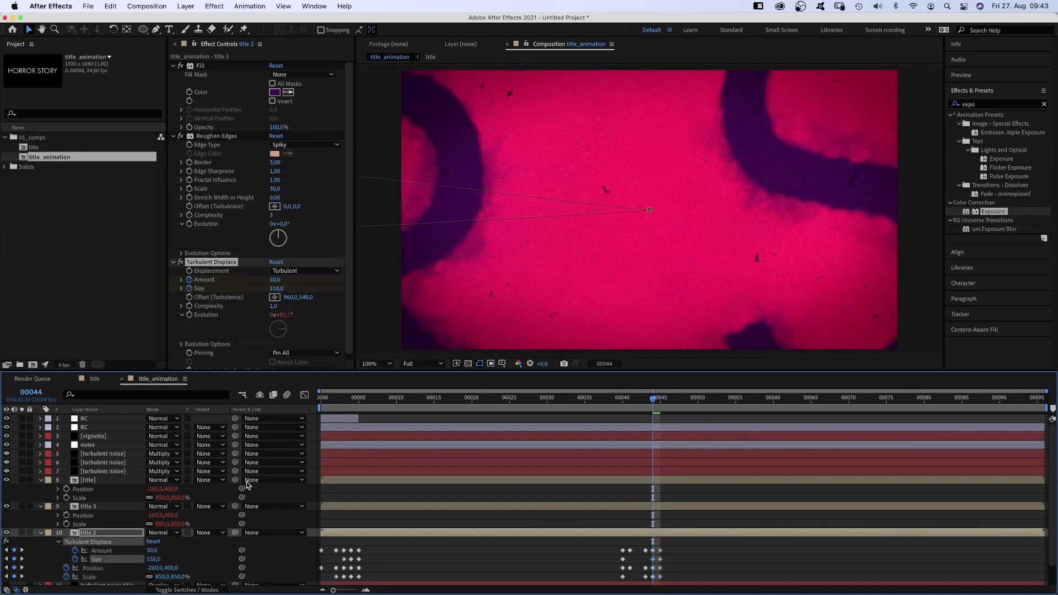
pyautogui.click(151, 550)
pyautogui.write('-100')
pyautogui.press('Return')
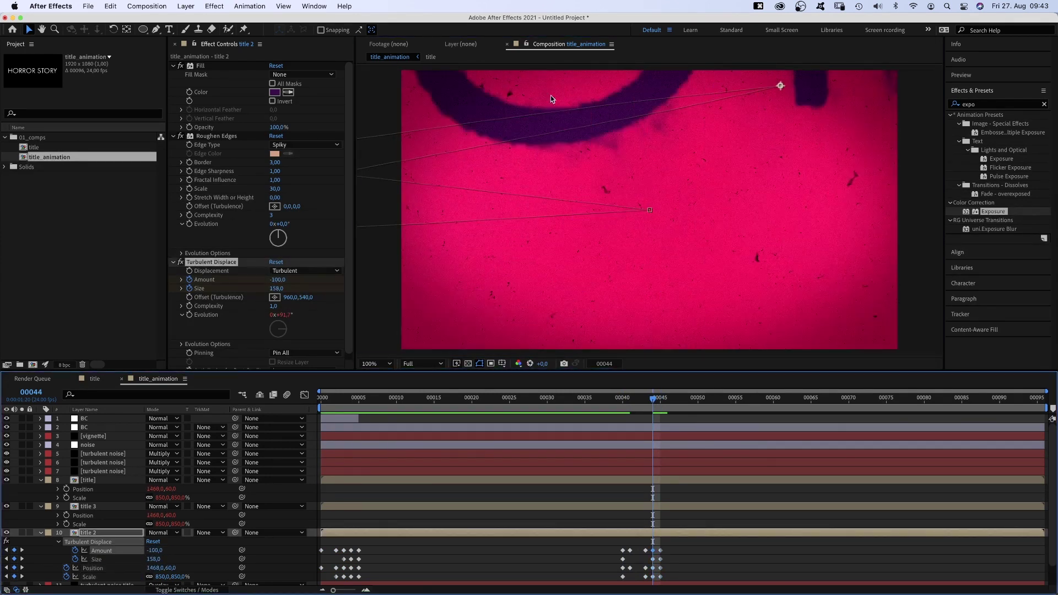
# Step: Duplicate the BC flash layer as BC 2, move it to frame 40, and copy title keyframes
pyautogui.click(332, 420)
pyautogui.press('super+d')
pyautogui.moveTo(333, 420); pyautogui.dragTo(637, 421)
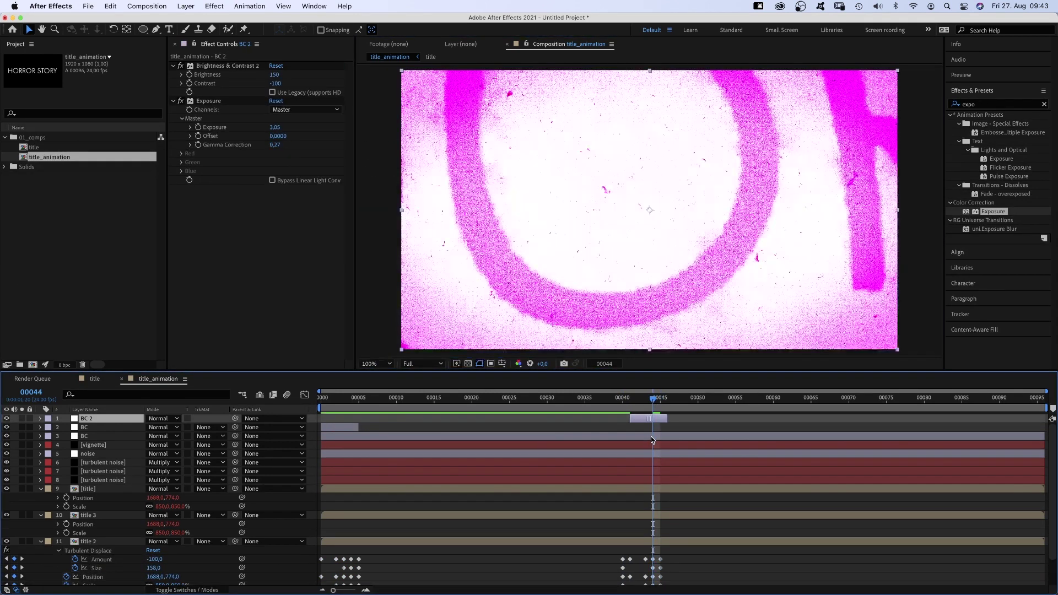
pyautogui.press('pageup')
pyautogui.press('pageup')
pyautogui.press('pageup')
pyautogui.press('pagedown')
pyautogui.press('pagedown')
pyautogui.press('pagedown')
pyautogui.scroll(-2, 637, 496)
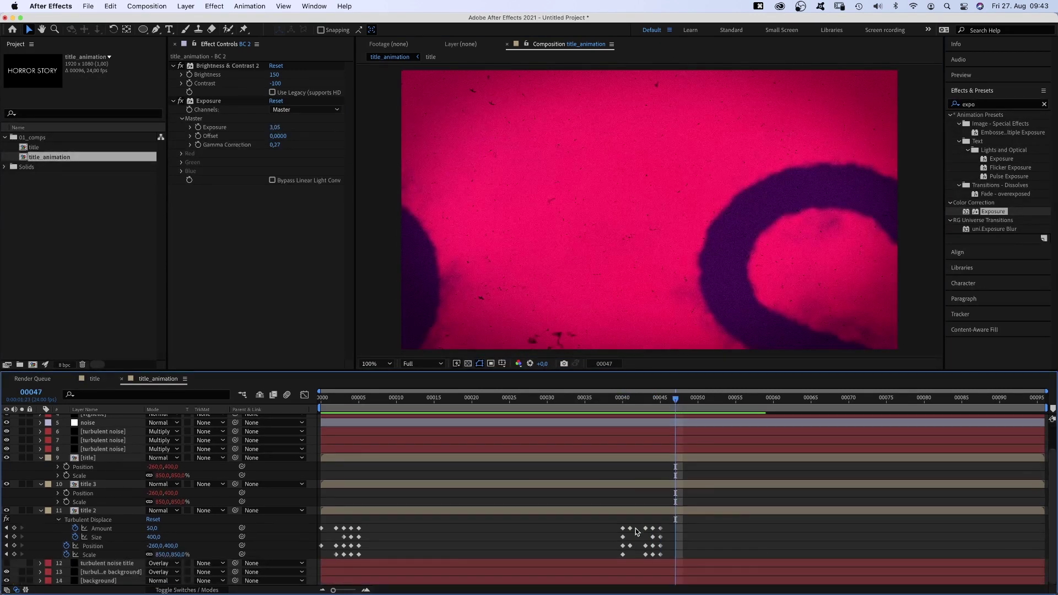
pyautogui.press('super+c')
pyautogui.moveTo(640, 523)
pyautogui.mouseDown()
pyautogui.moveTo(665, 557)
pyautogui.moveTo(624, 562)
pyautogui.mouseUp()
# Step: Paste the copied title keyframes at the playhead so the outro ends on full HORROR STORY
pyautogui.press('super+v')
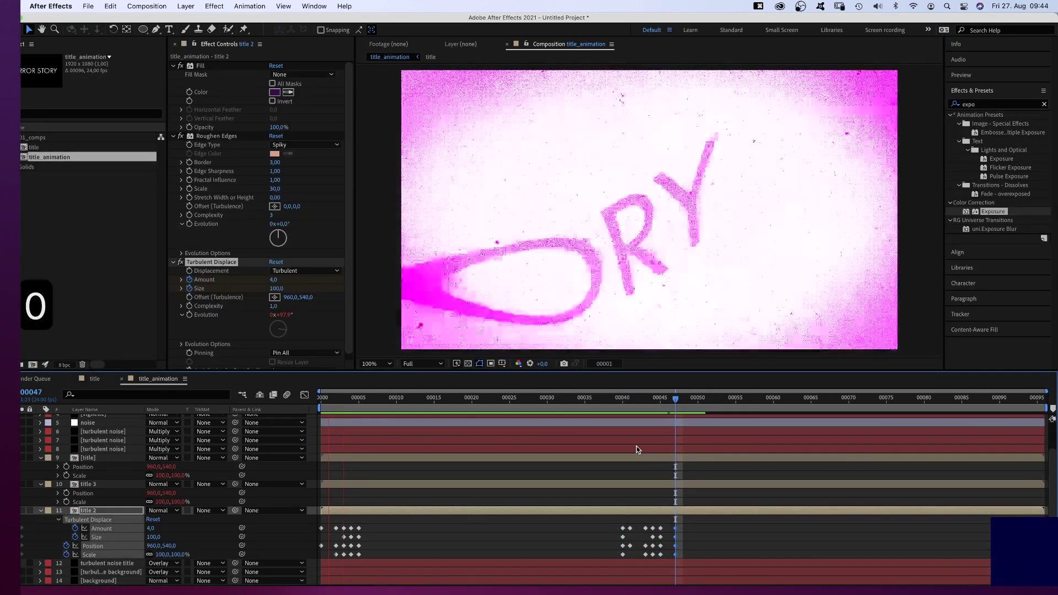